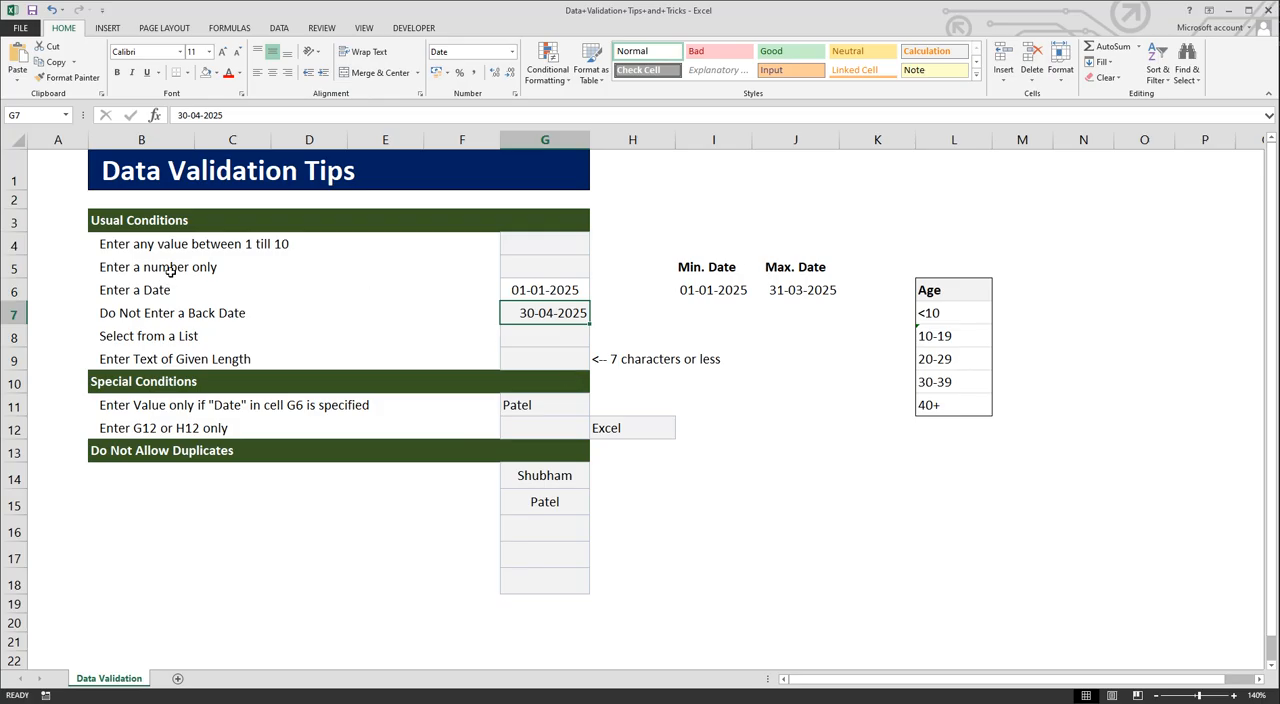
pyautogui.moveTo(108, 170); pyautogui.dragTo(209, 193)
pyautogui.click(392, 172)
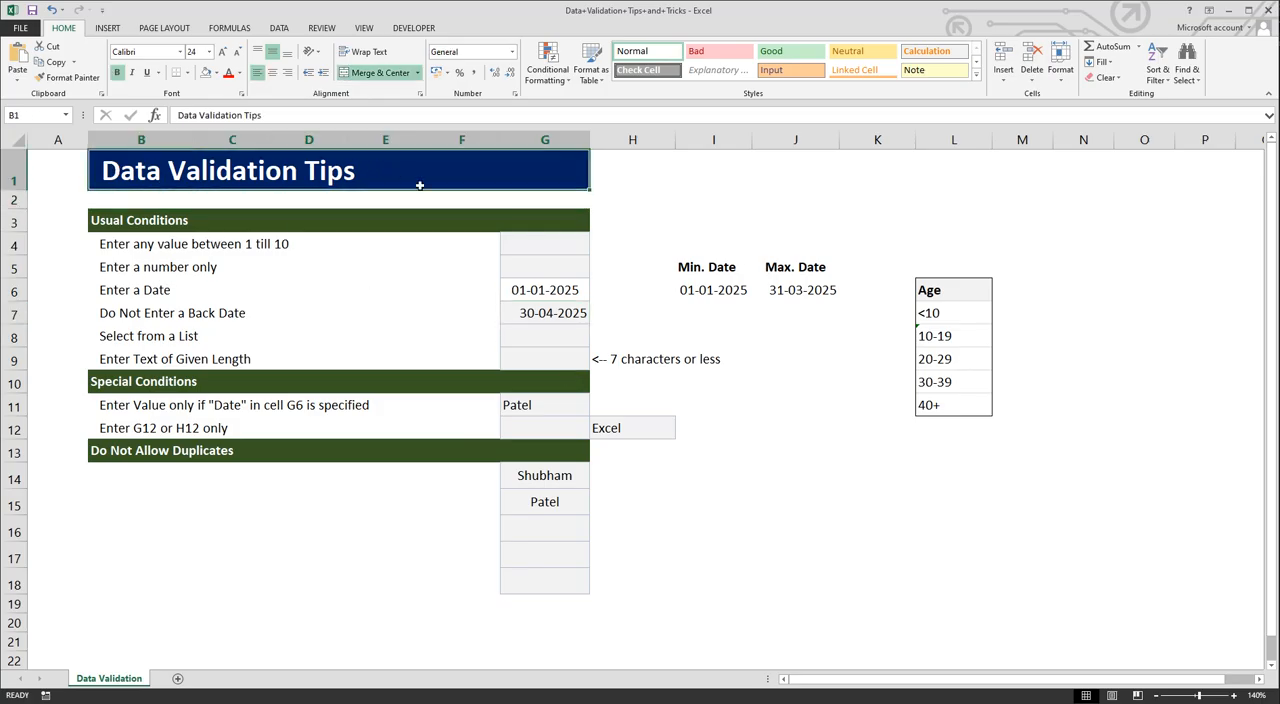
pyautogui.click(811, 510)
pyautogui.moveTo(101, 165); pyautogui.dragTo(316, 576)
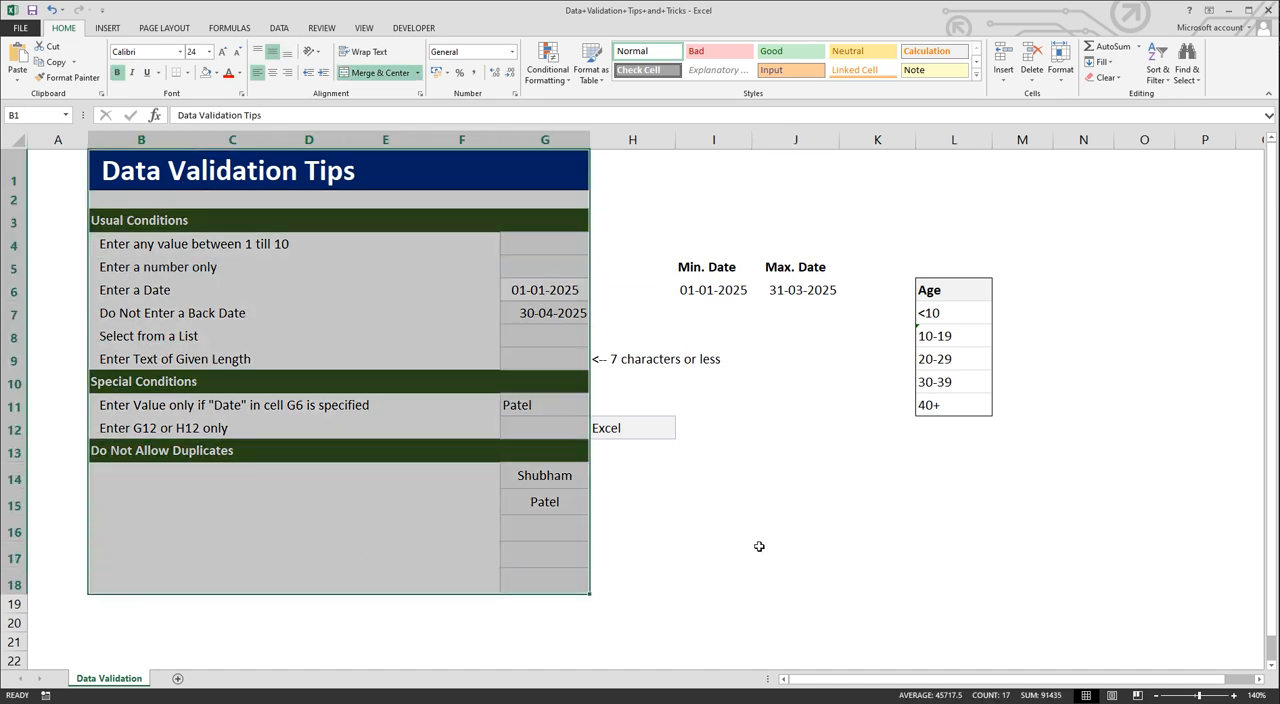
pyautogui.click(758, 553)
pyautogui.moveTo(580, 580); pyautogui.dragTo(240, 203)
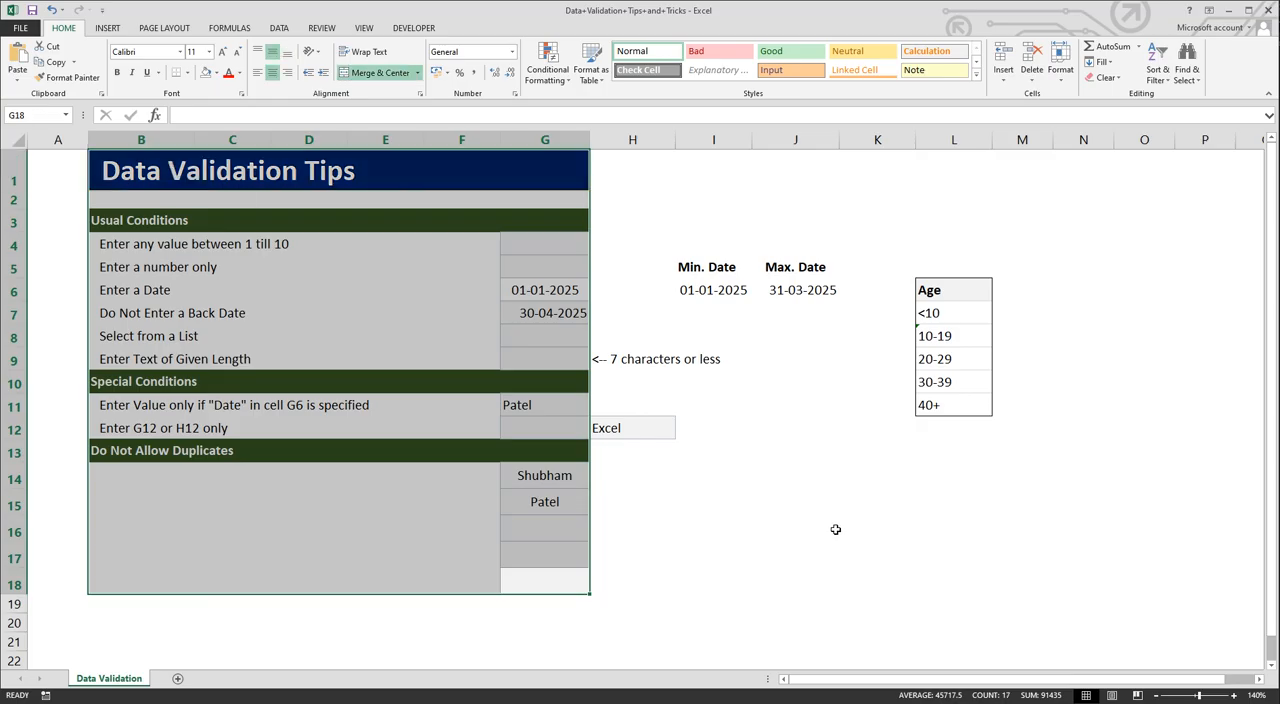
pyautogui.click(834, 530)
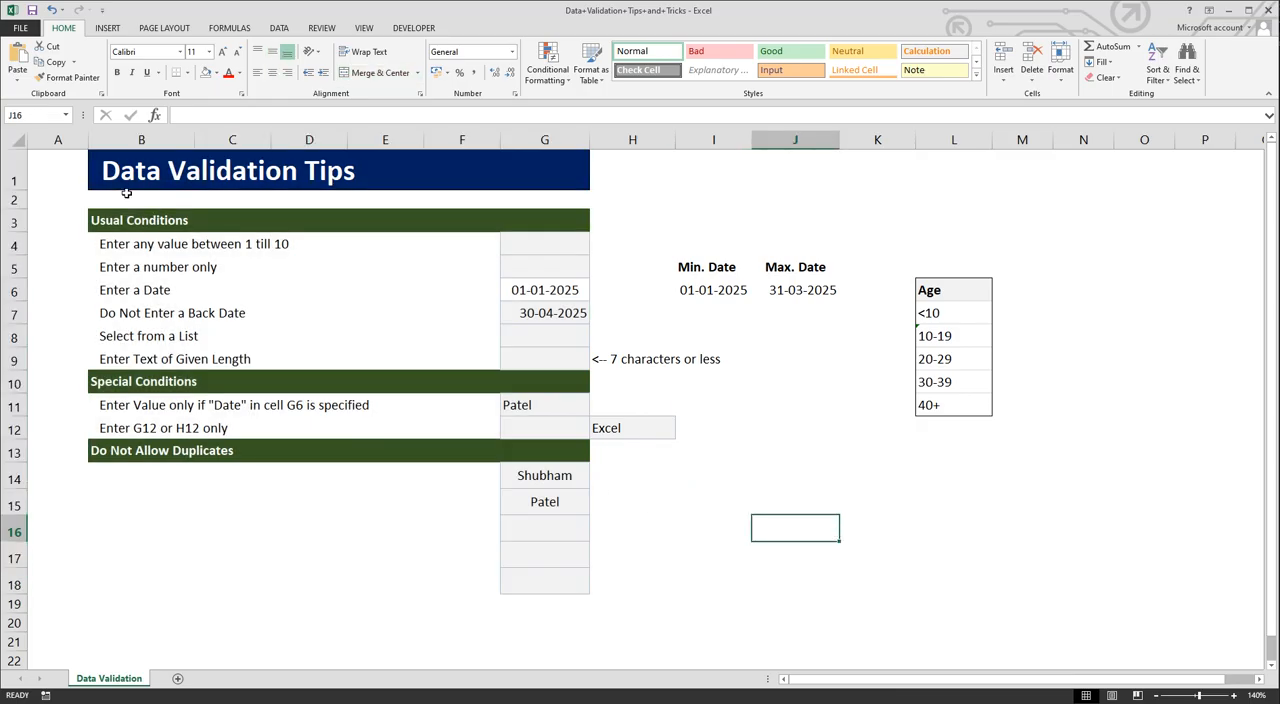
pyautogui.click(100, 171)
pyautogui.moveTo(100, 171); pyautogui.dragTo(252, 568)
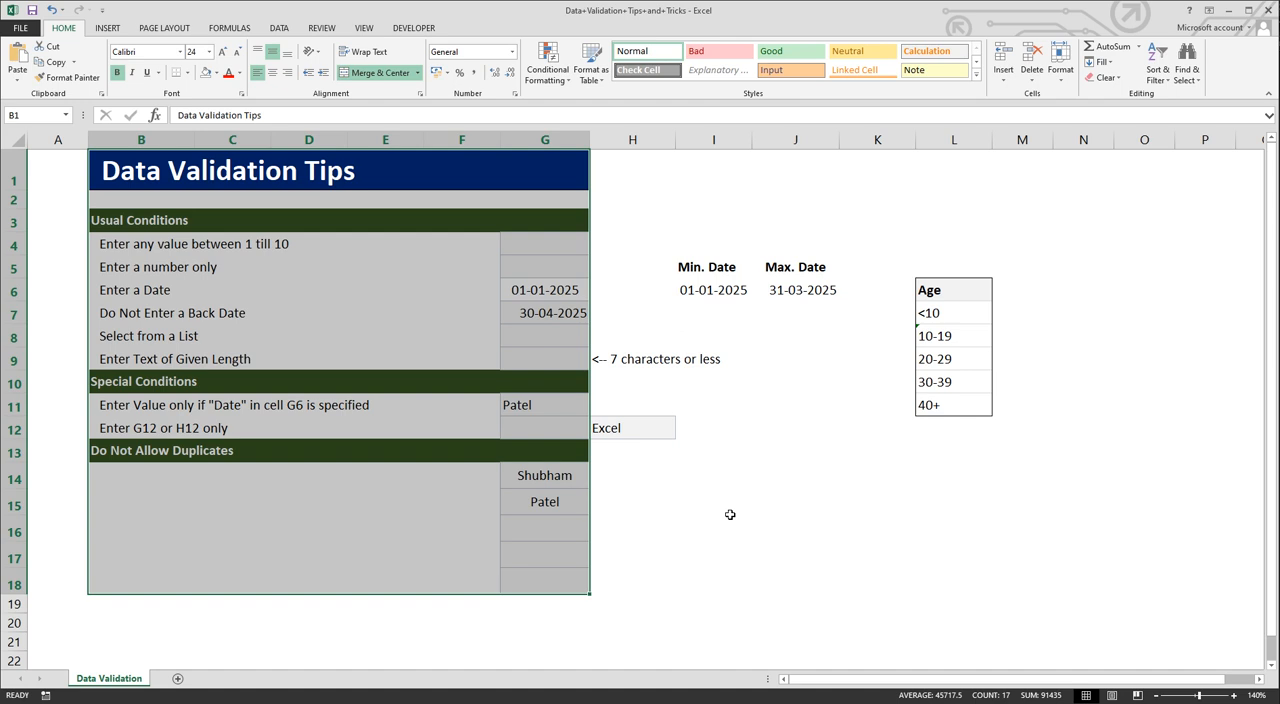
pyautogui.click(730, 514)
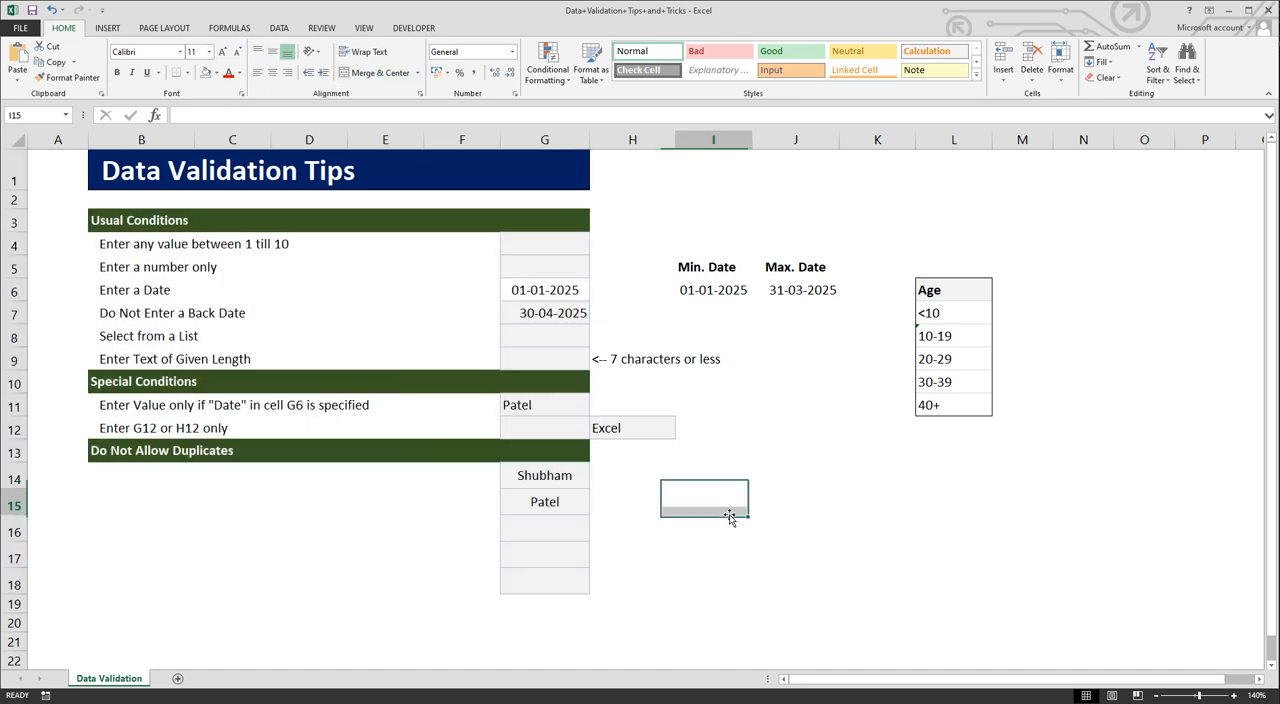
# Step: Review the validation criteria, input message and error alert defined for cell G4
pyautogui.click(511, 245)
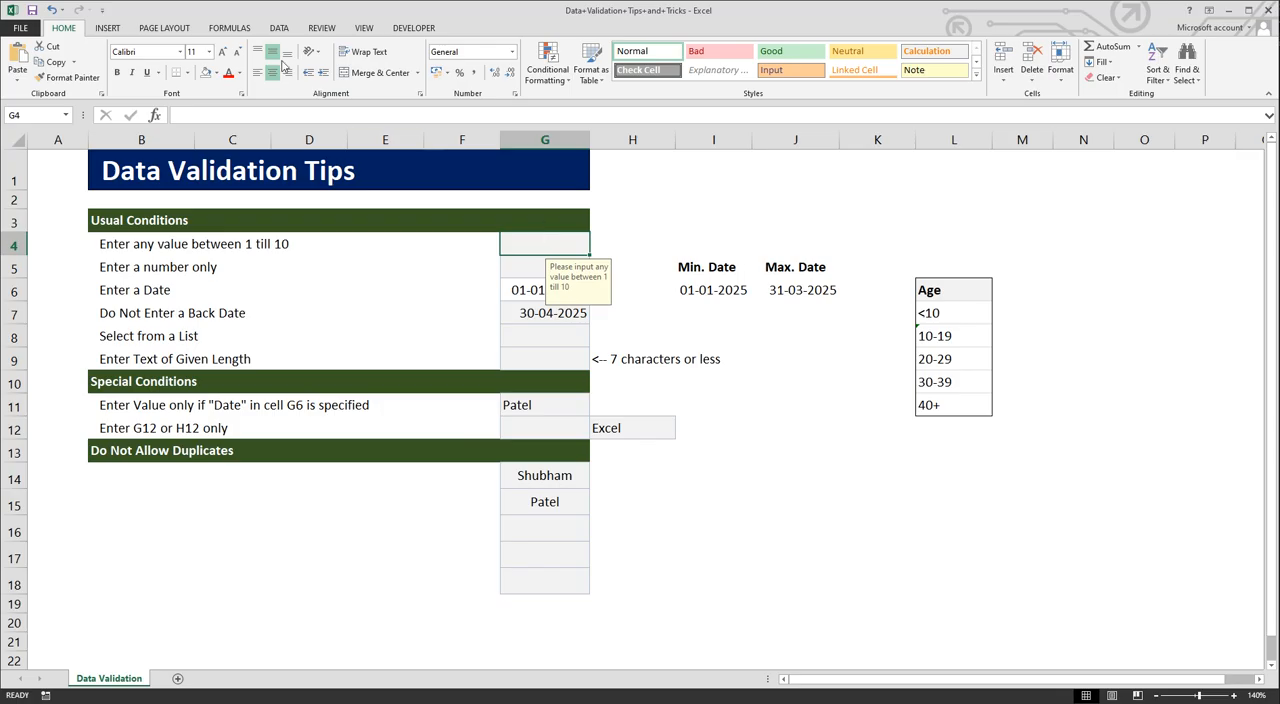
pyautogui.click(279, 28)
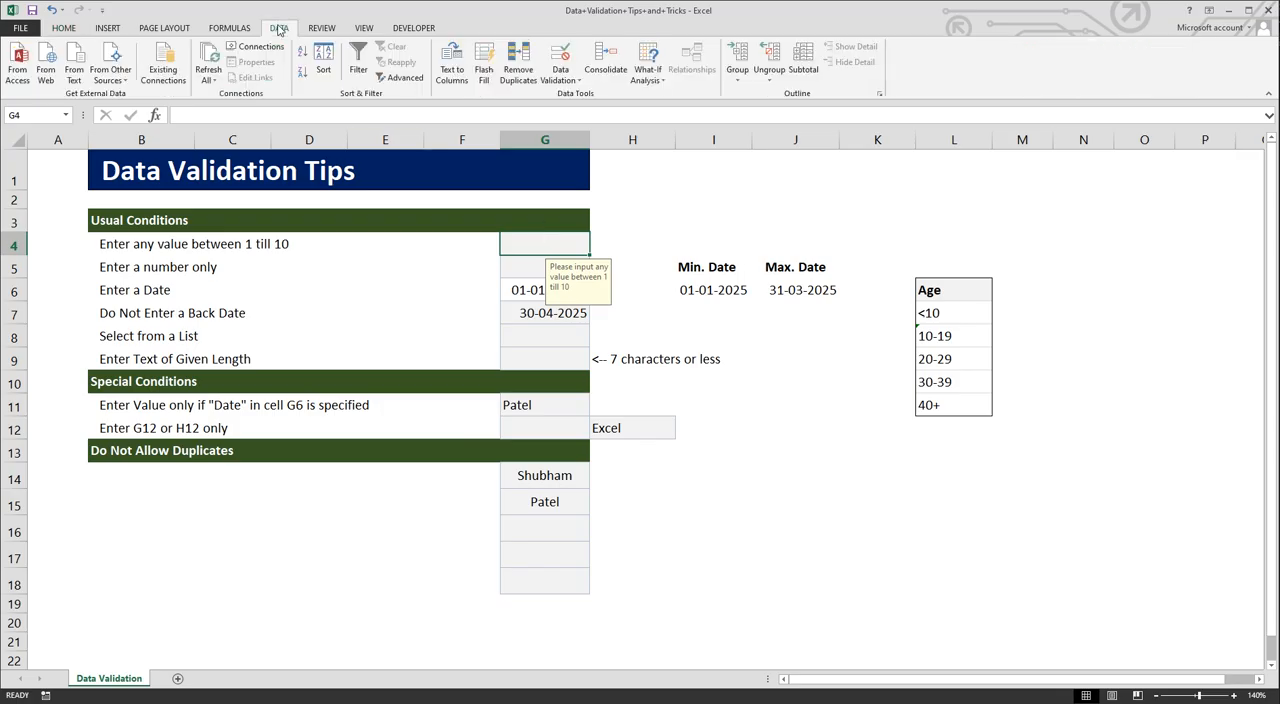
pyautogui.click(568, 80)
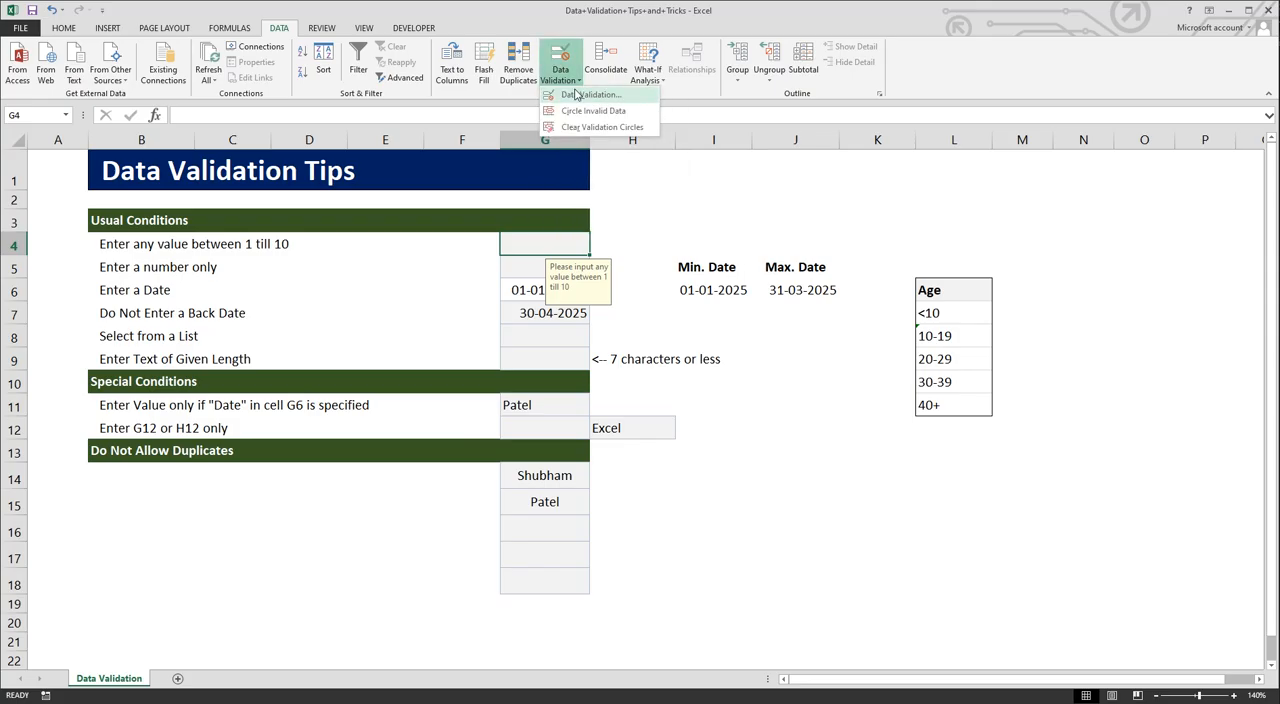
pyautogui.click(577, 94)
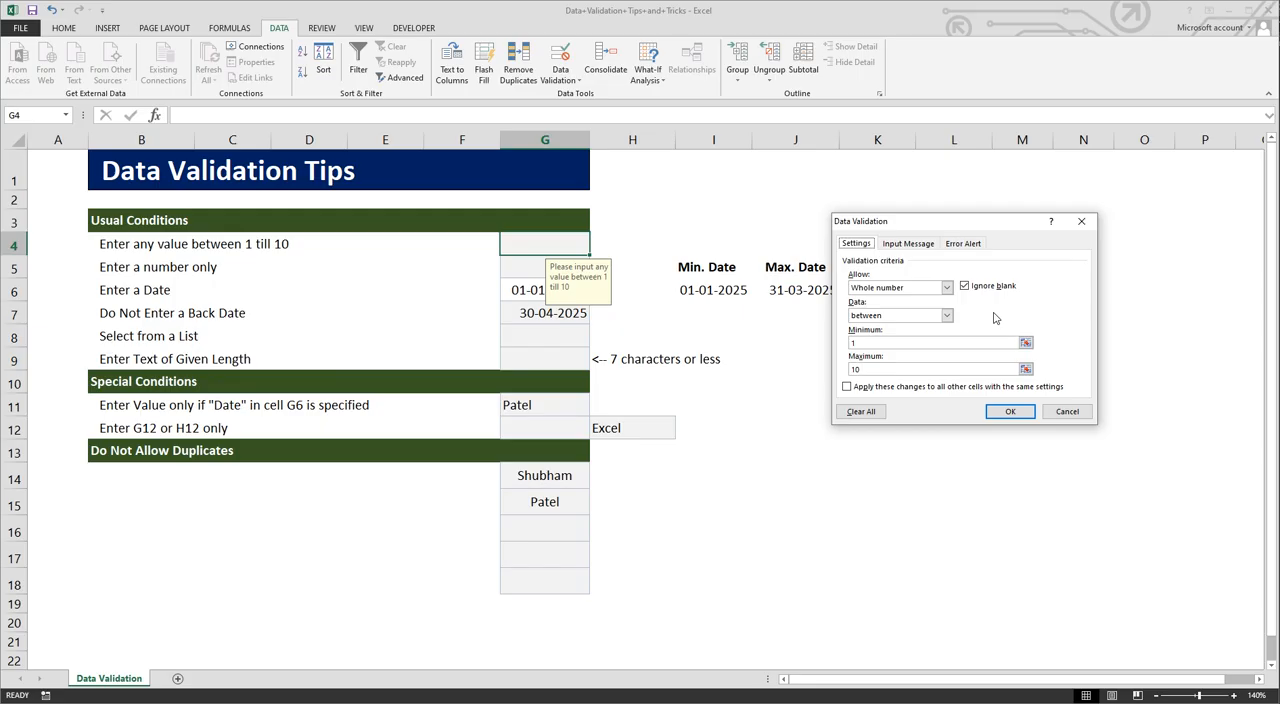
pyautogui.click(897, 248)
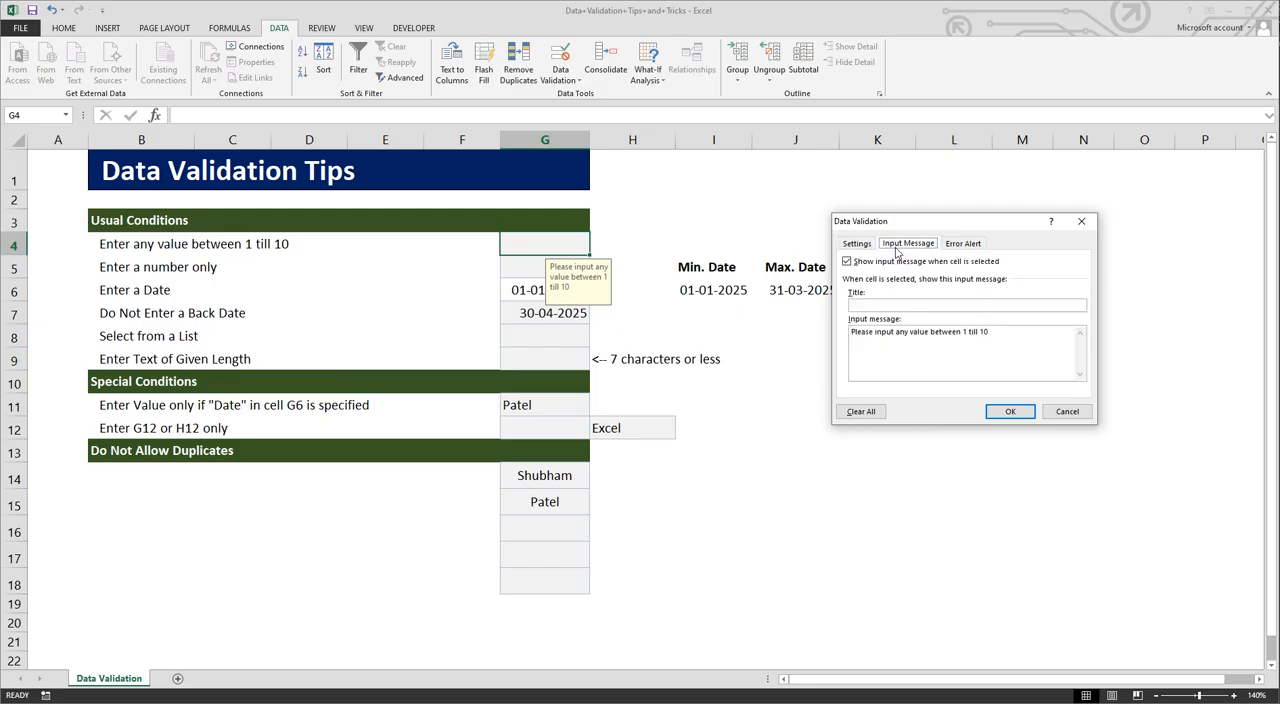
pyautogui.click(958, 246)
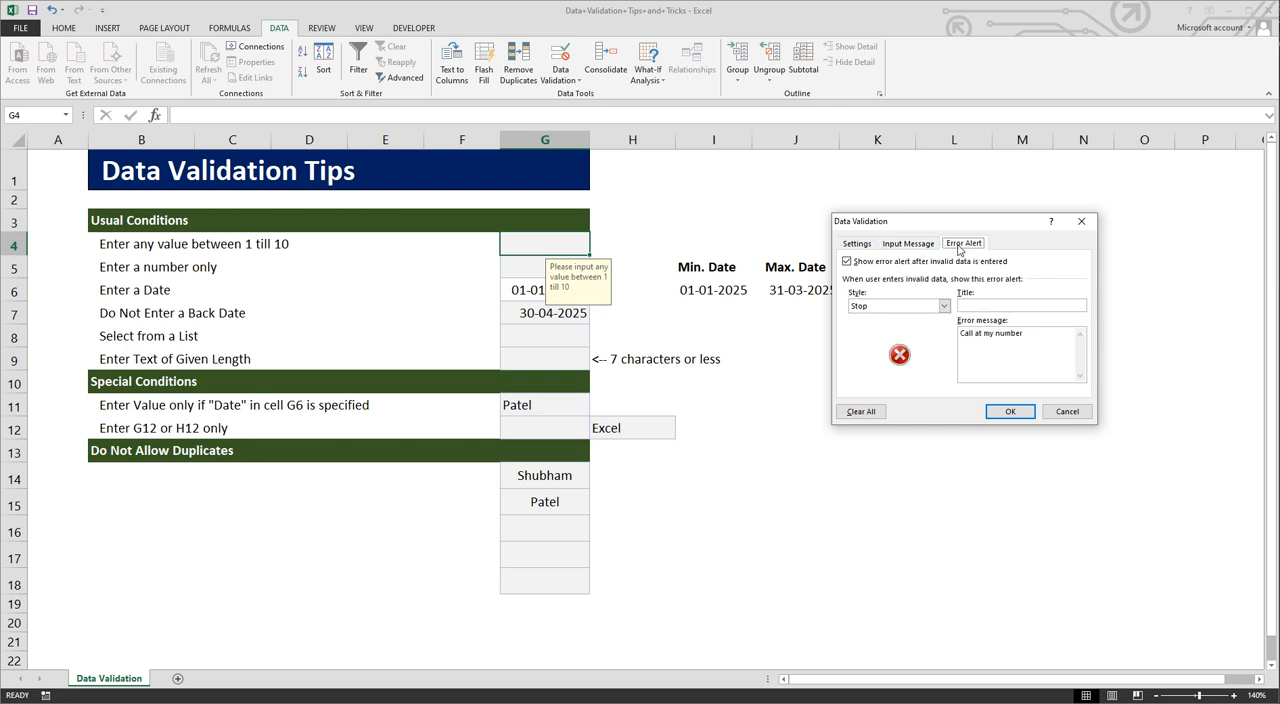
pyautogui.click(864, 249)
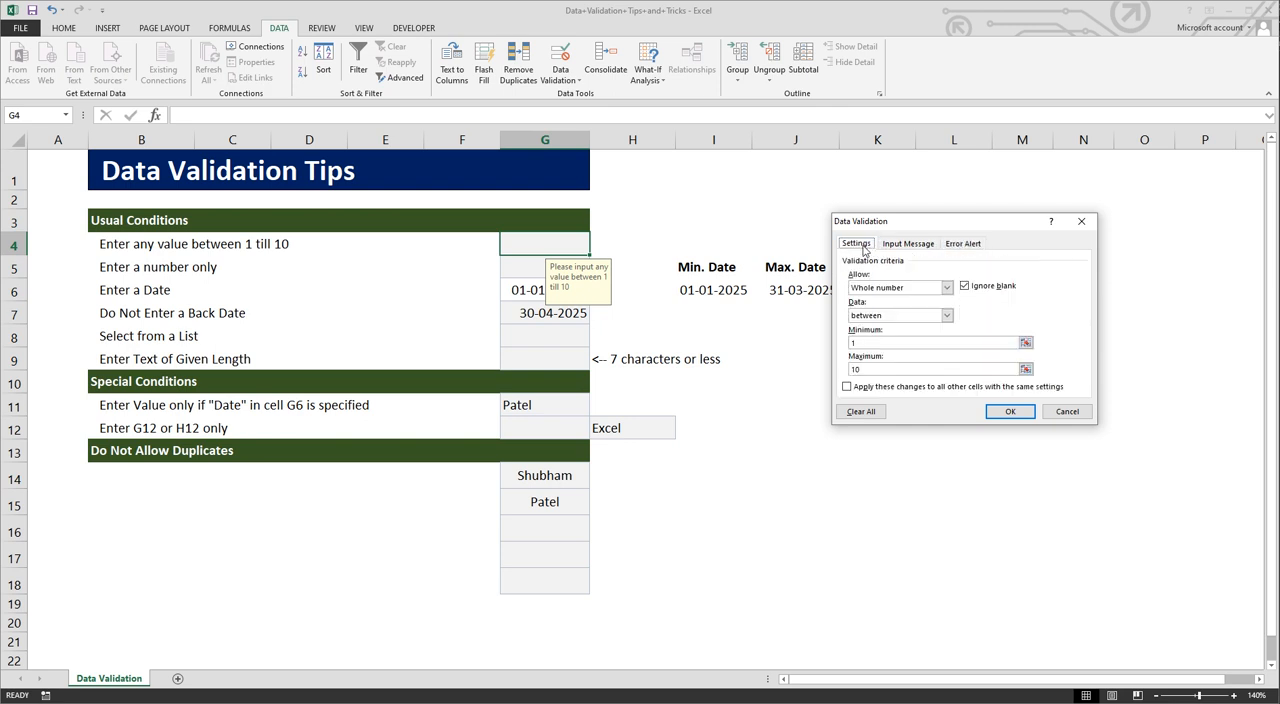
# Step: Set the data validation of cell G4 to allow whole numbers with the "between" condition and apply it
pyautogui.click(946, 288)
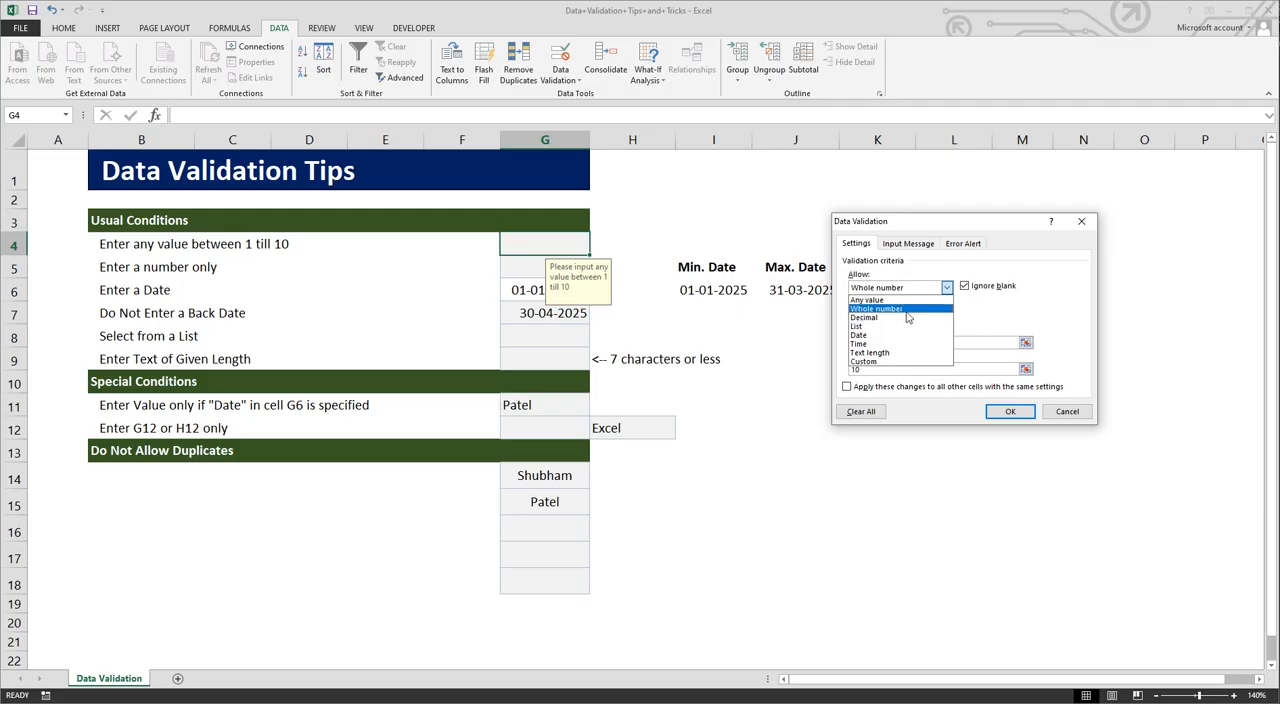
pyautogui.click(902, 308)
pyautogui.click(913, 318)
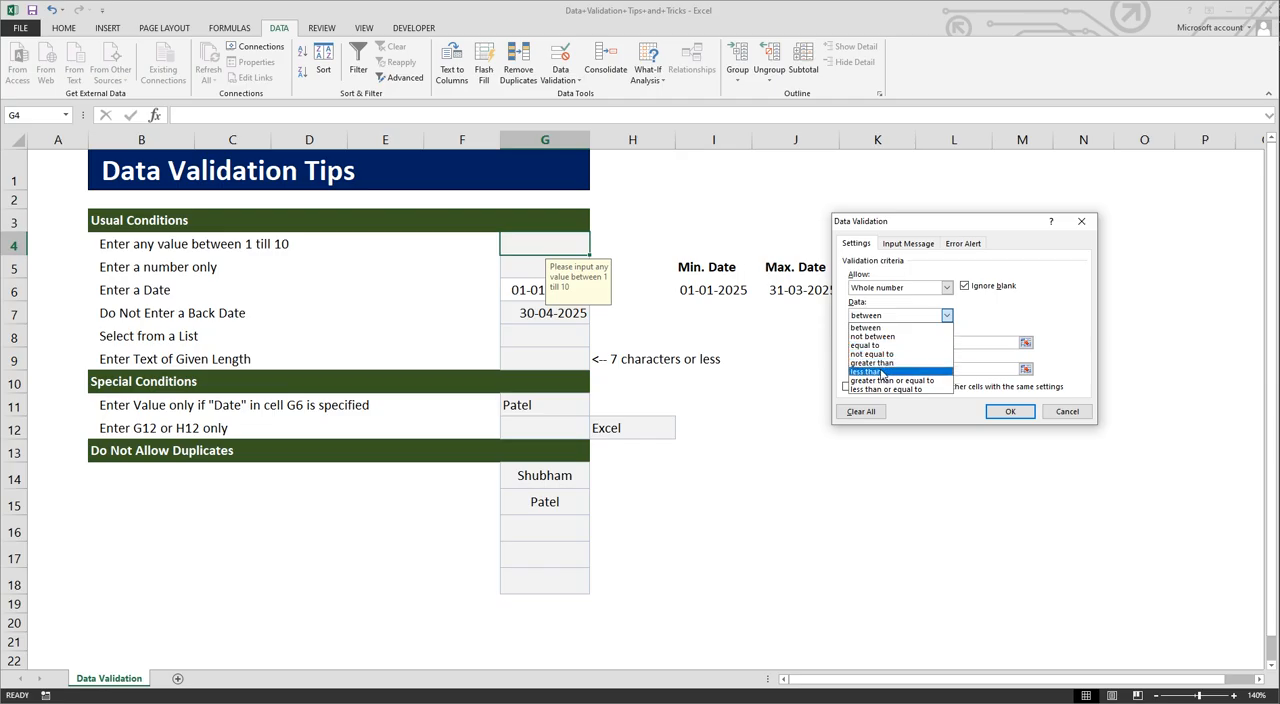
pyautogui.click(944, 327)
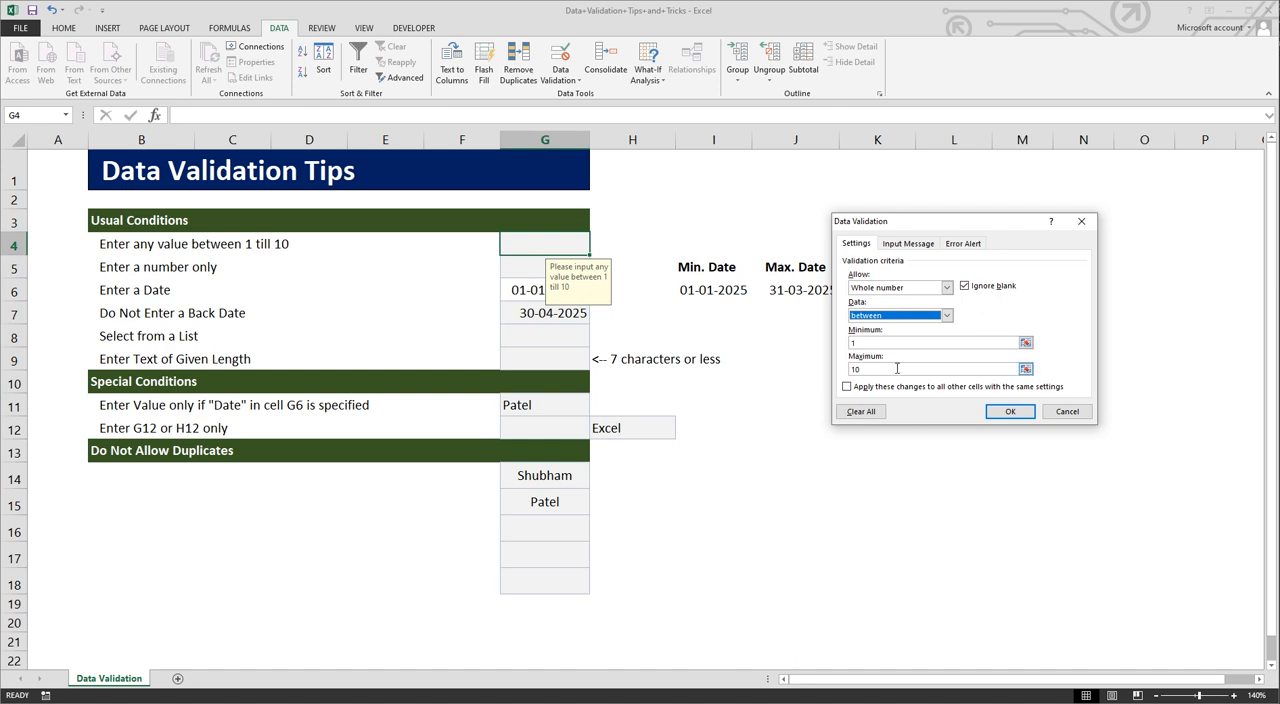
pyautogui.click(1001, 413)
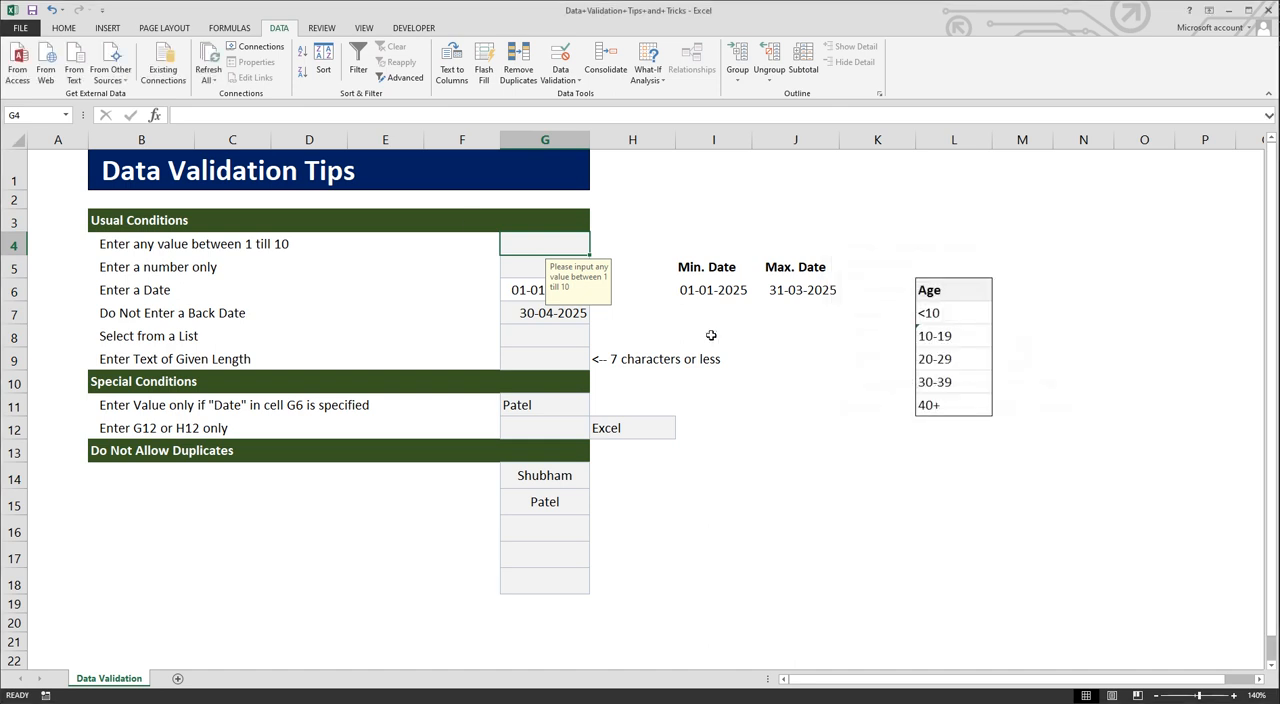
# Step: Test the validation rule by trying to enter a first name as text in cell G4
pyautogui.write('shubhamhubham')
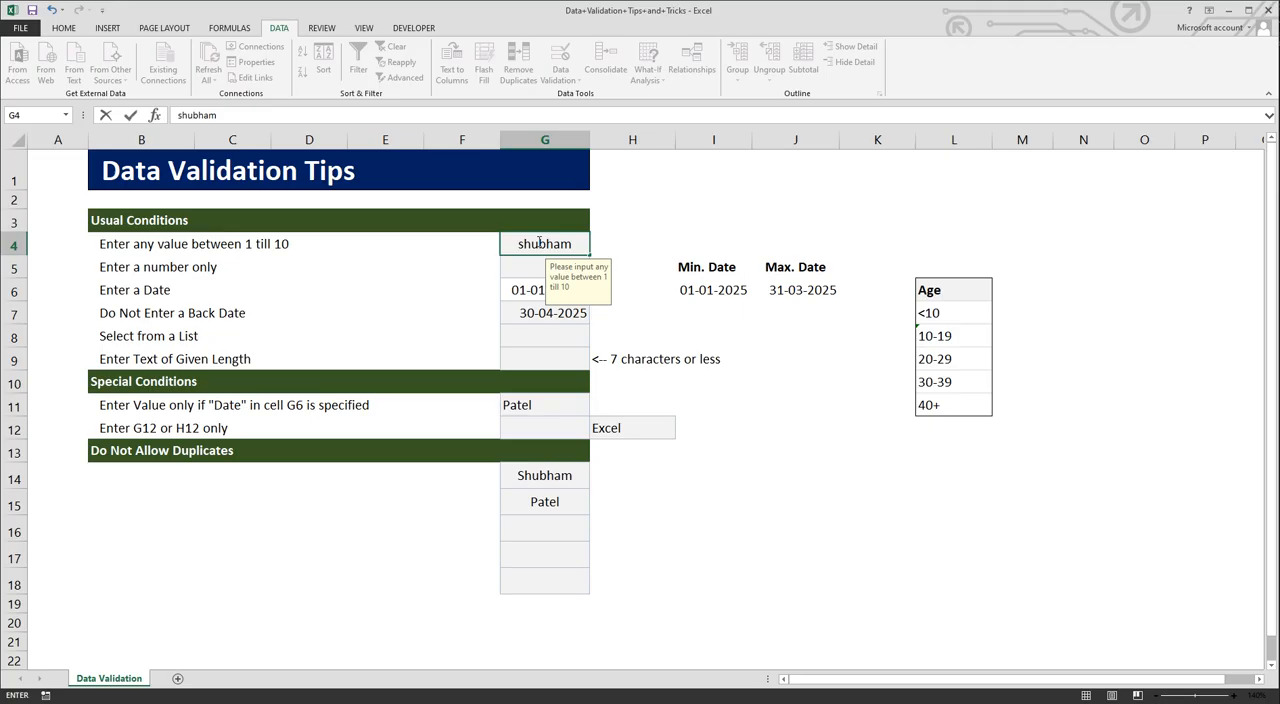
pyautogui.press('Return')
pyautogui.click(646, 408)
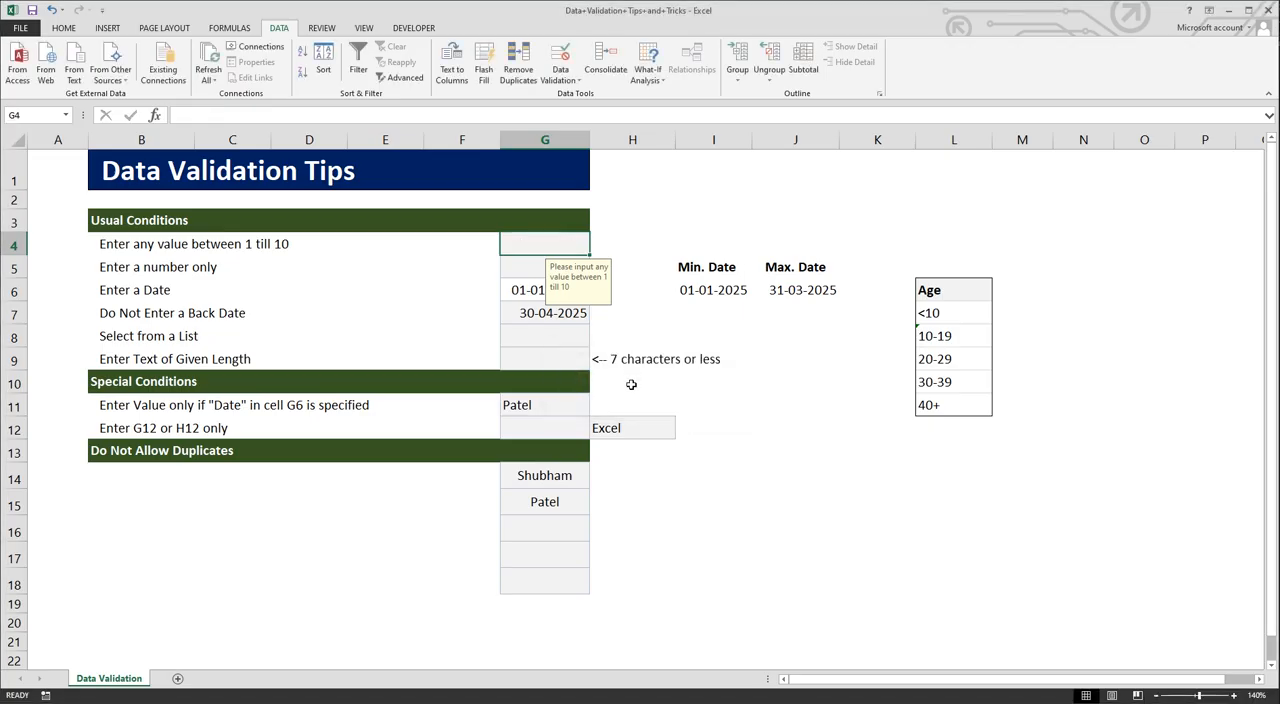
# Step: Enter the value 5 in cell G4 and check its input message against the cell below
pyautogui.write('5')
pyautogui.press('Return')
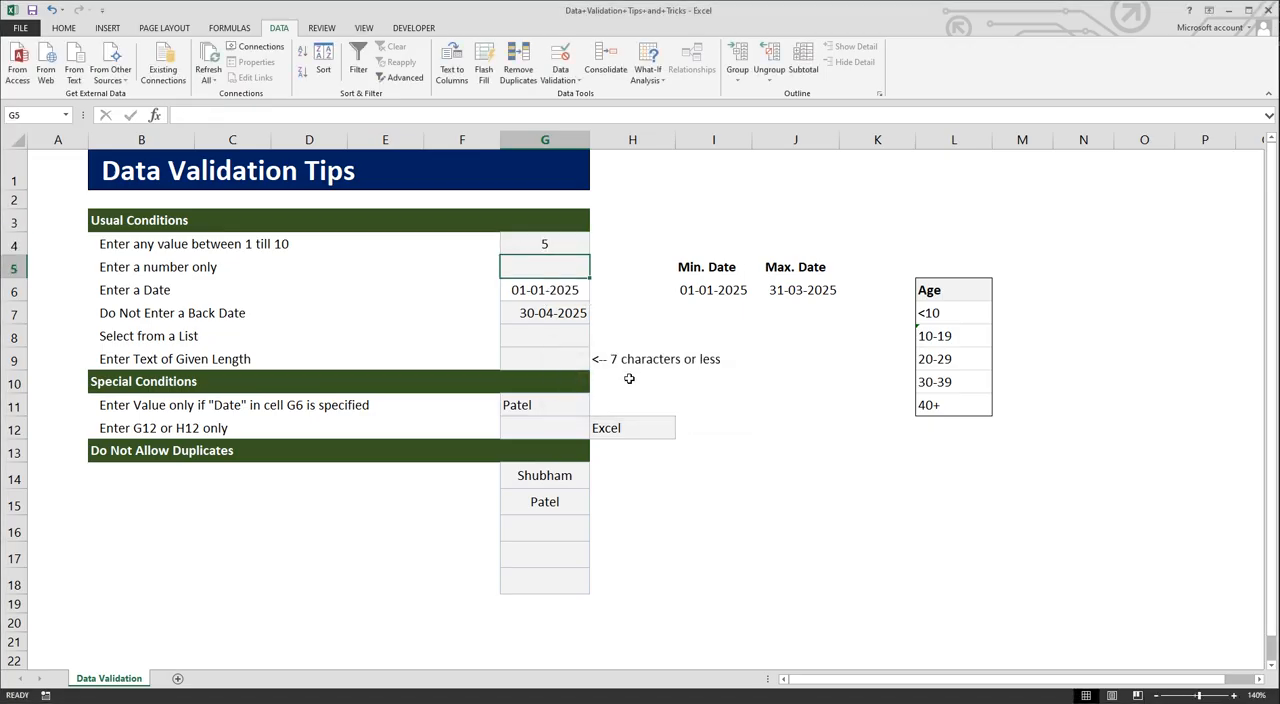
pyautogui.click(558, 243)
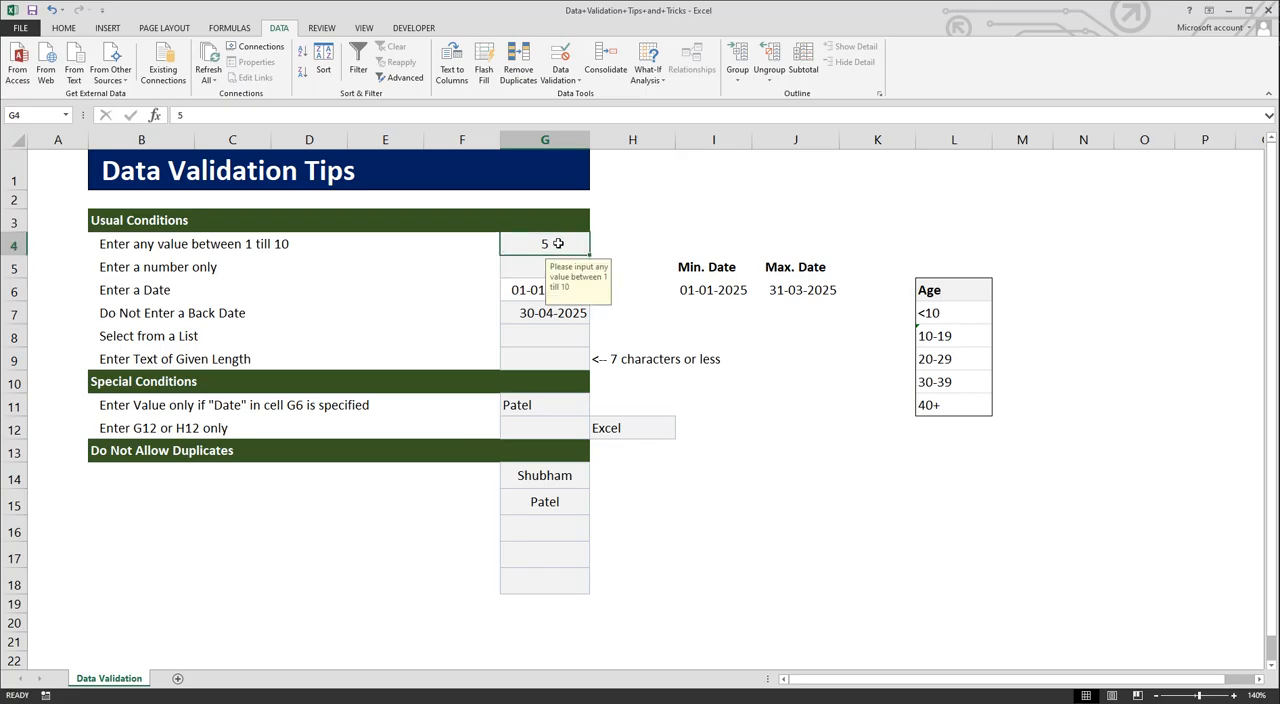
pyautogui.click(535, 268)
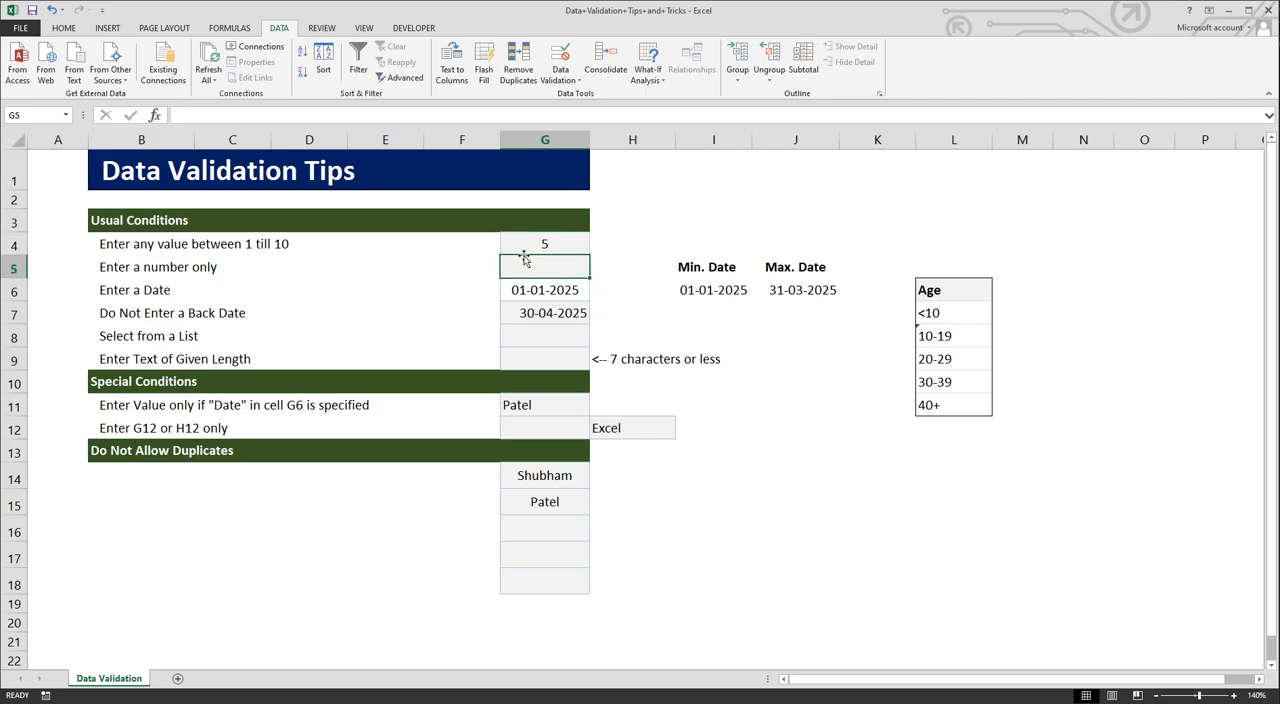
# Step: Review the input message text in the data validation of cell G4
pyautogui.click(536, 248)
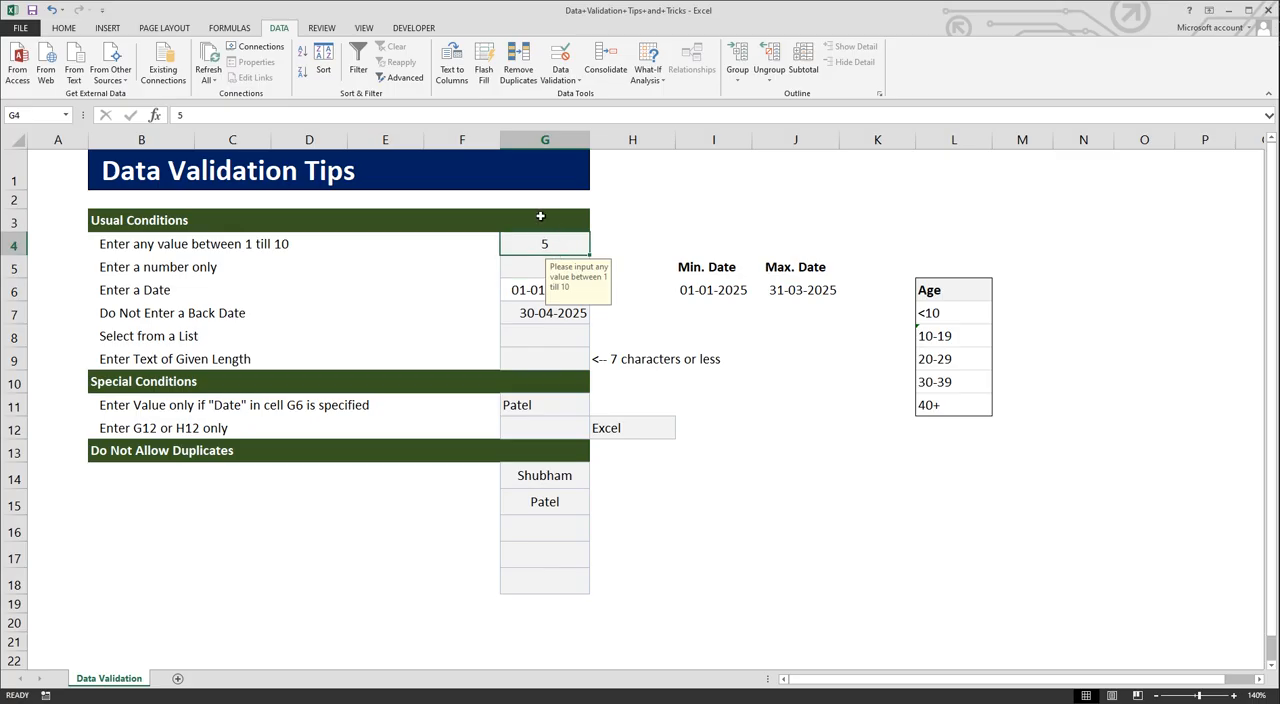
pyautogui.click(566, 76)
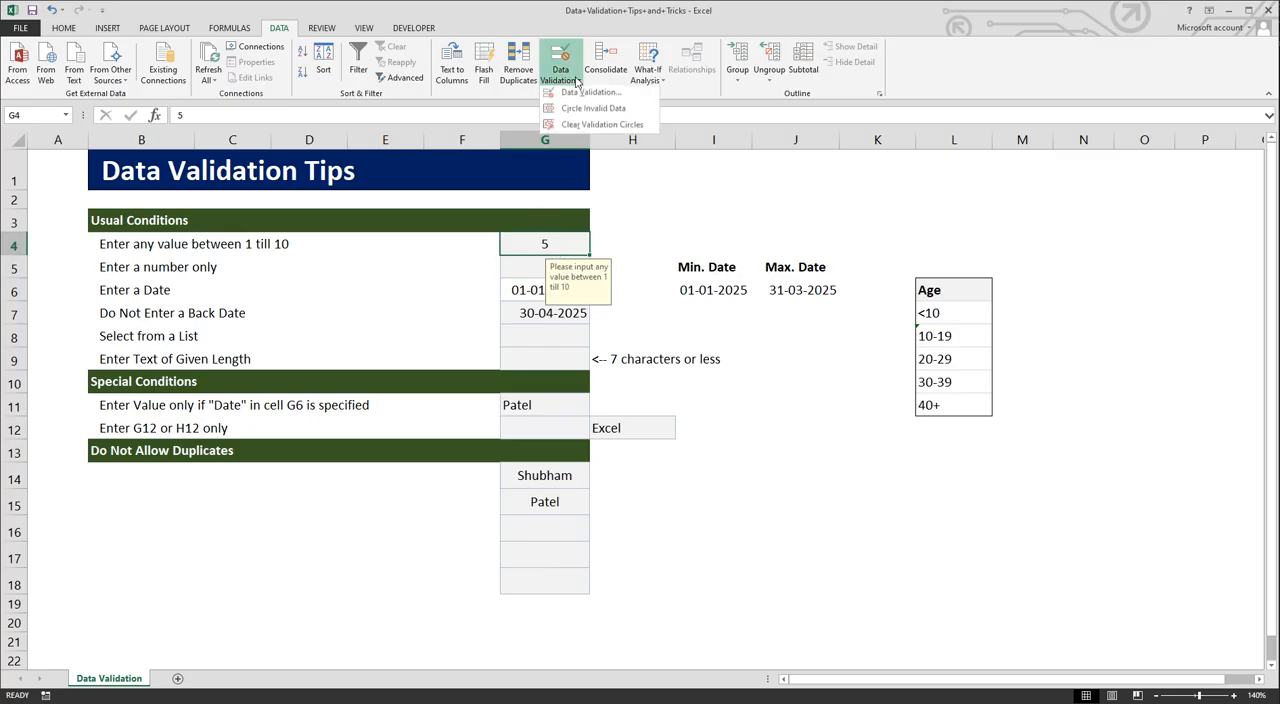
pyautogui.click(588, 98)
pyautogui.click(900, 244)
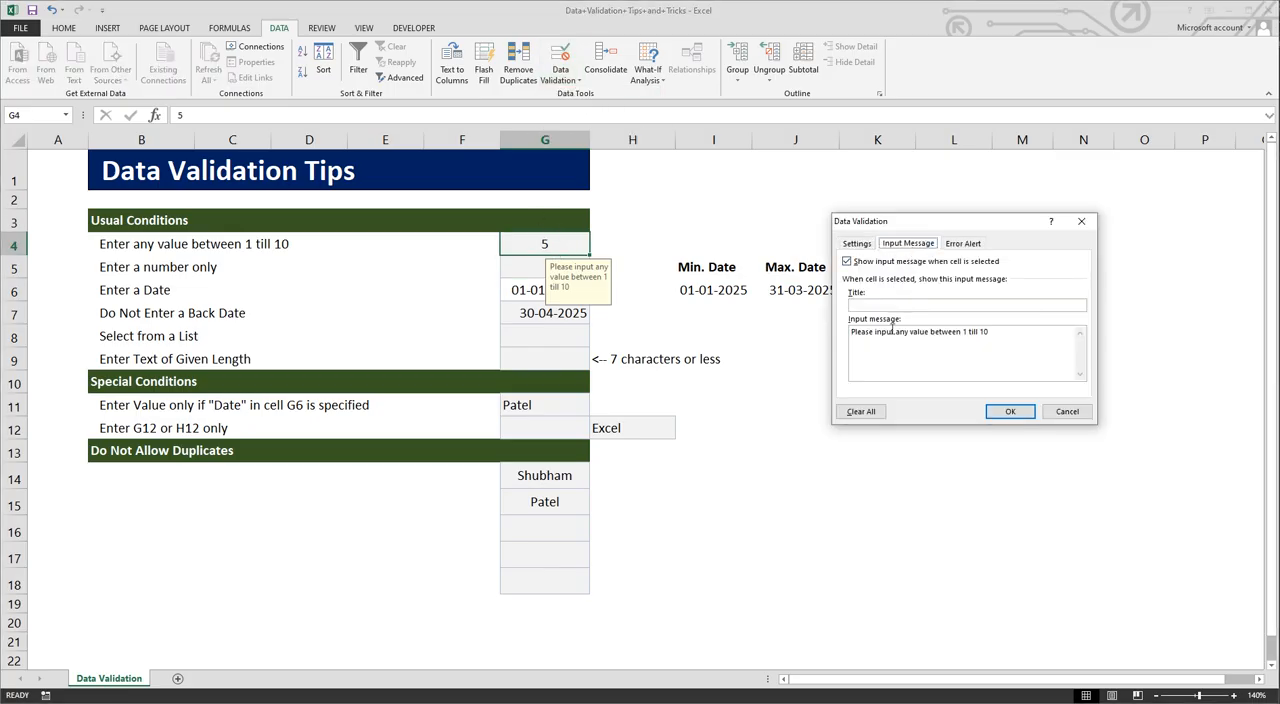
pyautogui.moveTo(851, 332); pyautogui.dragTo(993, 334)
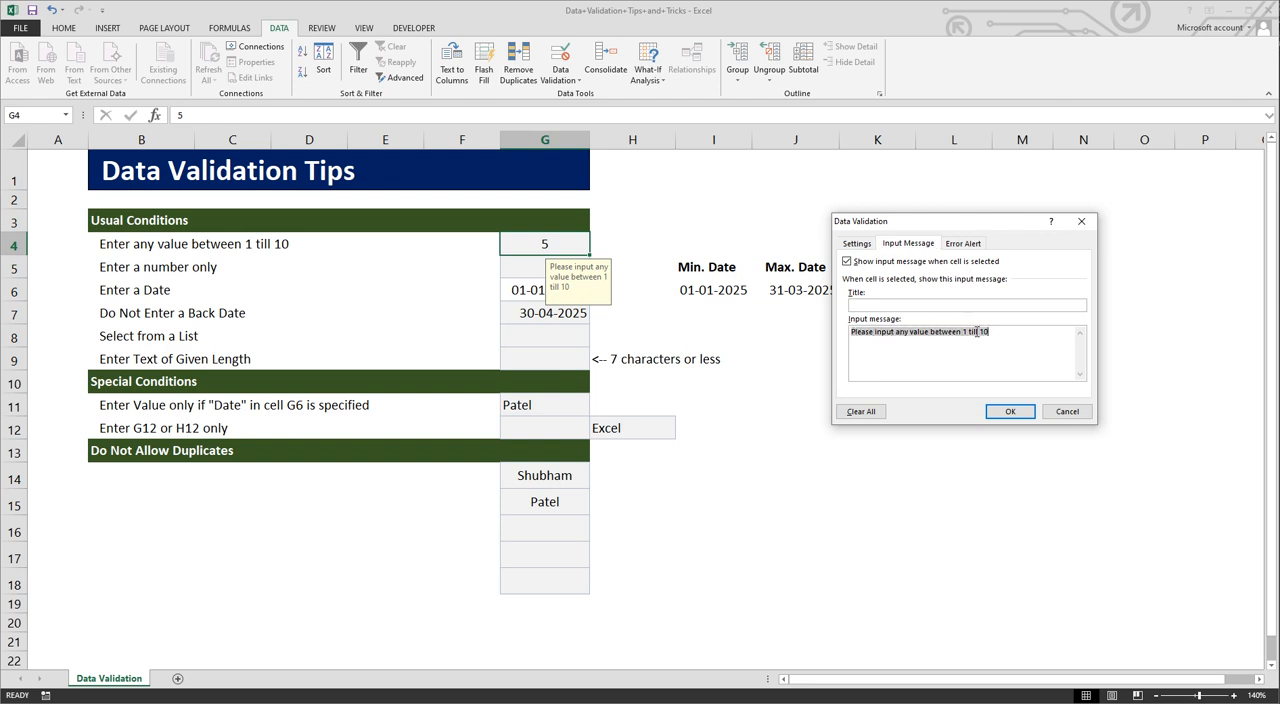
# Step: Try the Warning and Information error alert styles for cell G4, return to Stop, and apply the validation with its existing error message
pyautogui.click(966, 243)
pyautogui.click(944, 307)
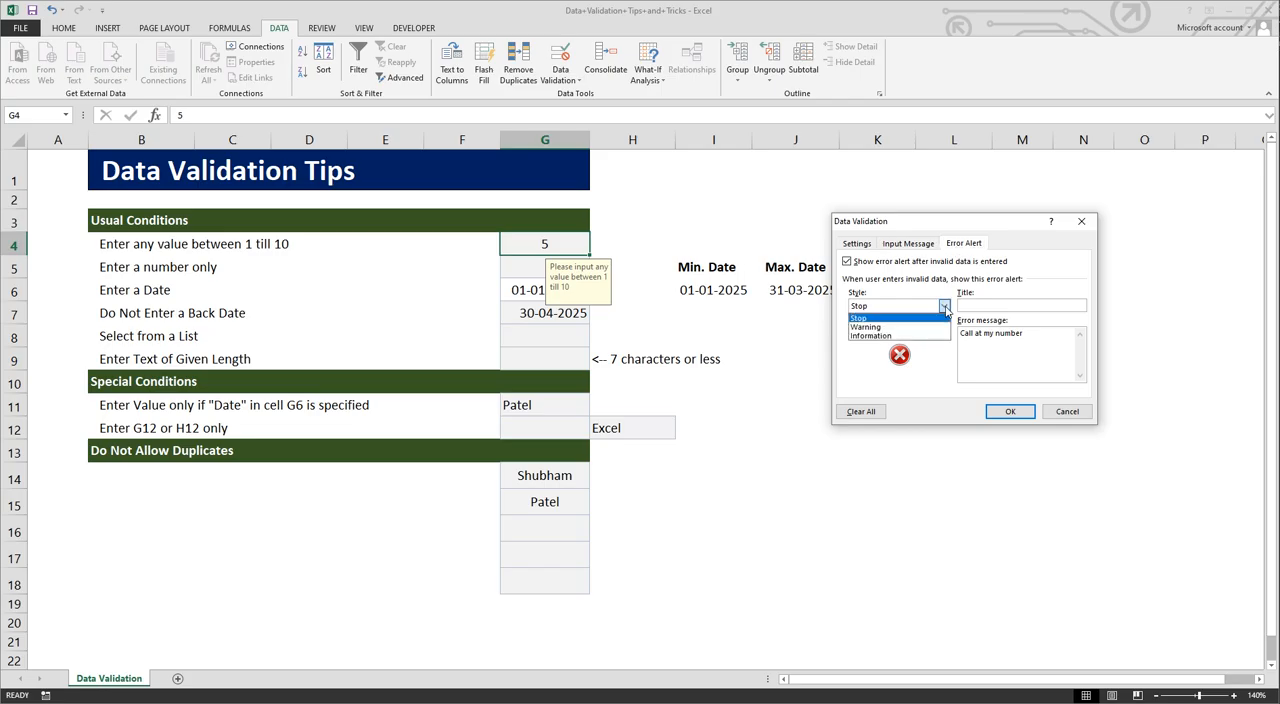
pyautogui.click(884, 327)
pyautogui.click(944, 306)
pyautogui.click(887, 337)
pyautogui.click(944, 306)
pyautogui.click(874, 319)
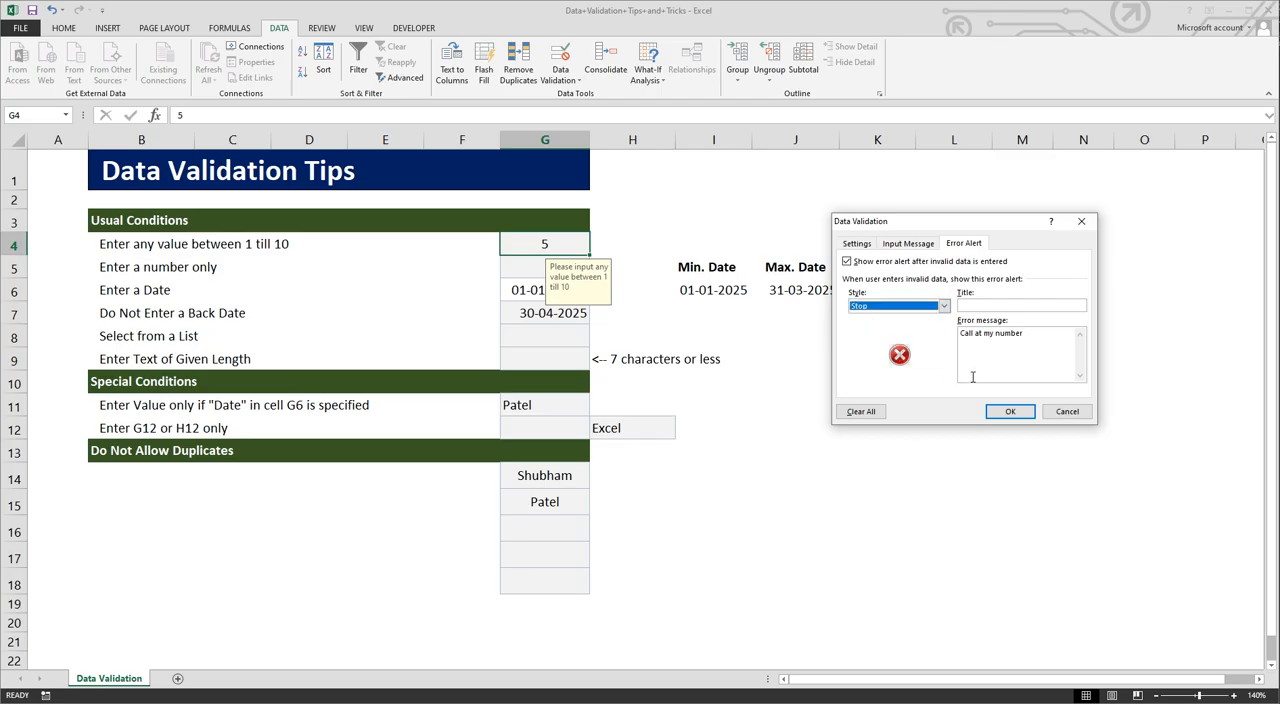
pyautogui.moveTo(961, 337); pyautogui.dragTo(1032, 347)
pyautogui.click(1035, 347)
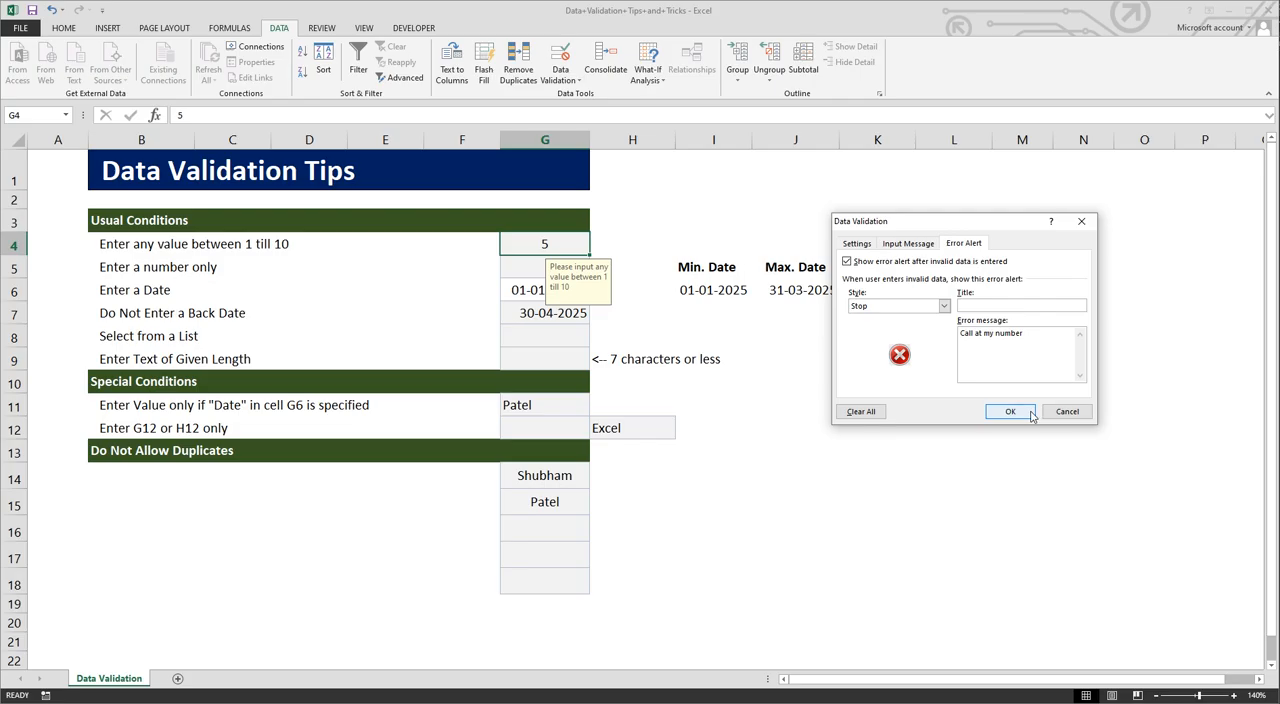
pyautogui.click(1010, 411)
# Step: Compare cell G4 with cell G5 to see which one shows an input message
pyautogui.click(527, 273)
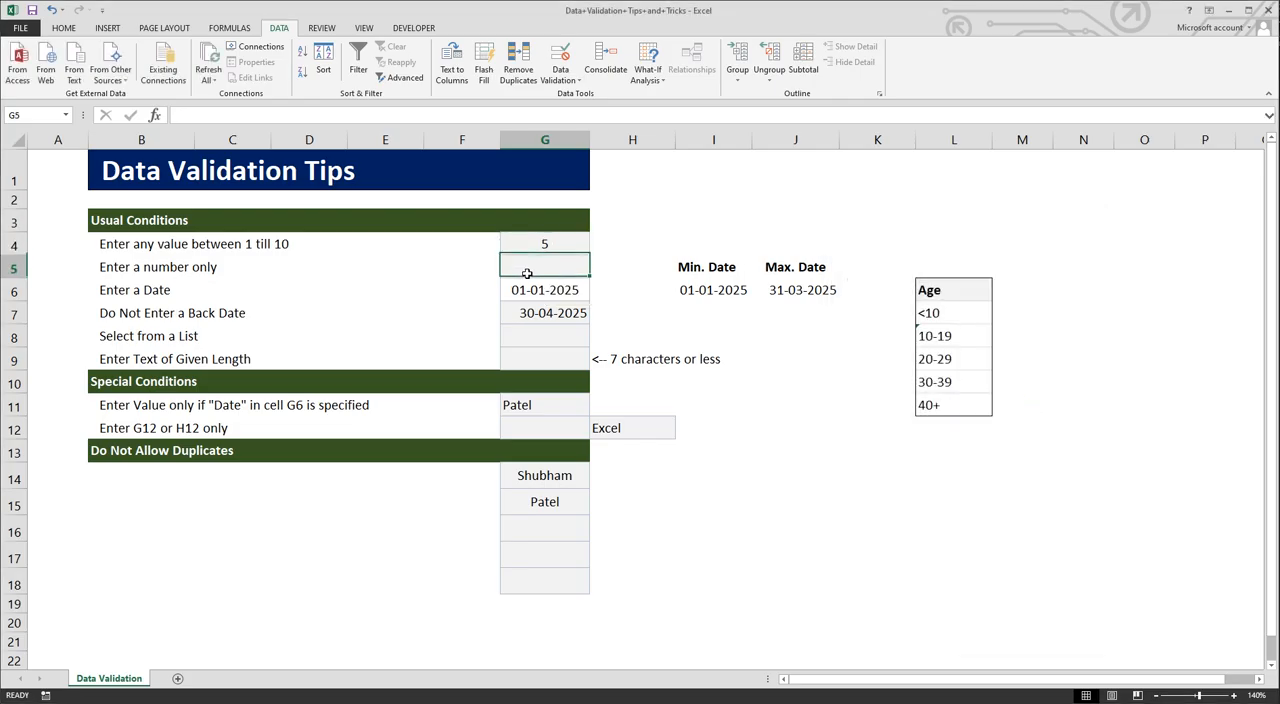
pyautogui.click(539, 248)
pyautogui.click(527, 273)
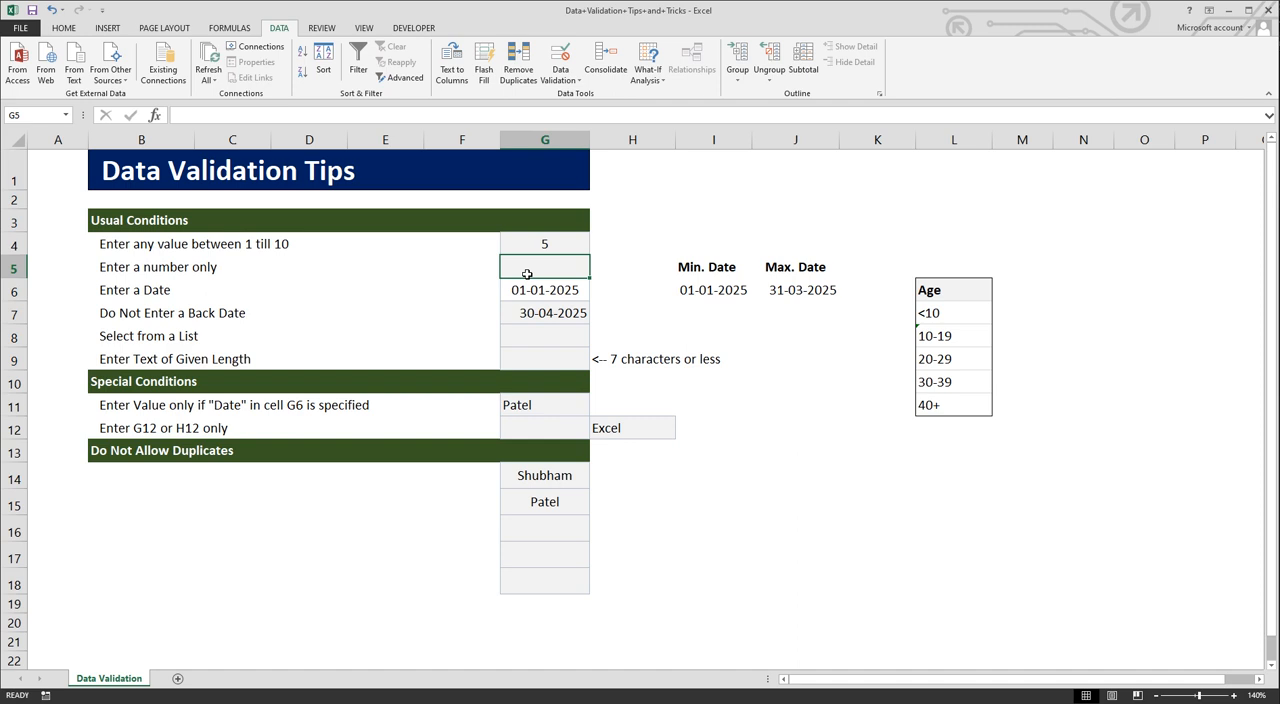
# Step: Apply a whole-number validation with the less than condition and a maximum of 100 to cell G5, and enter 99 in it
pyautogui.click(562, 80)
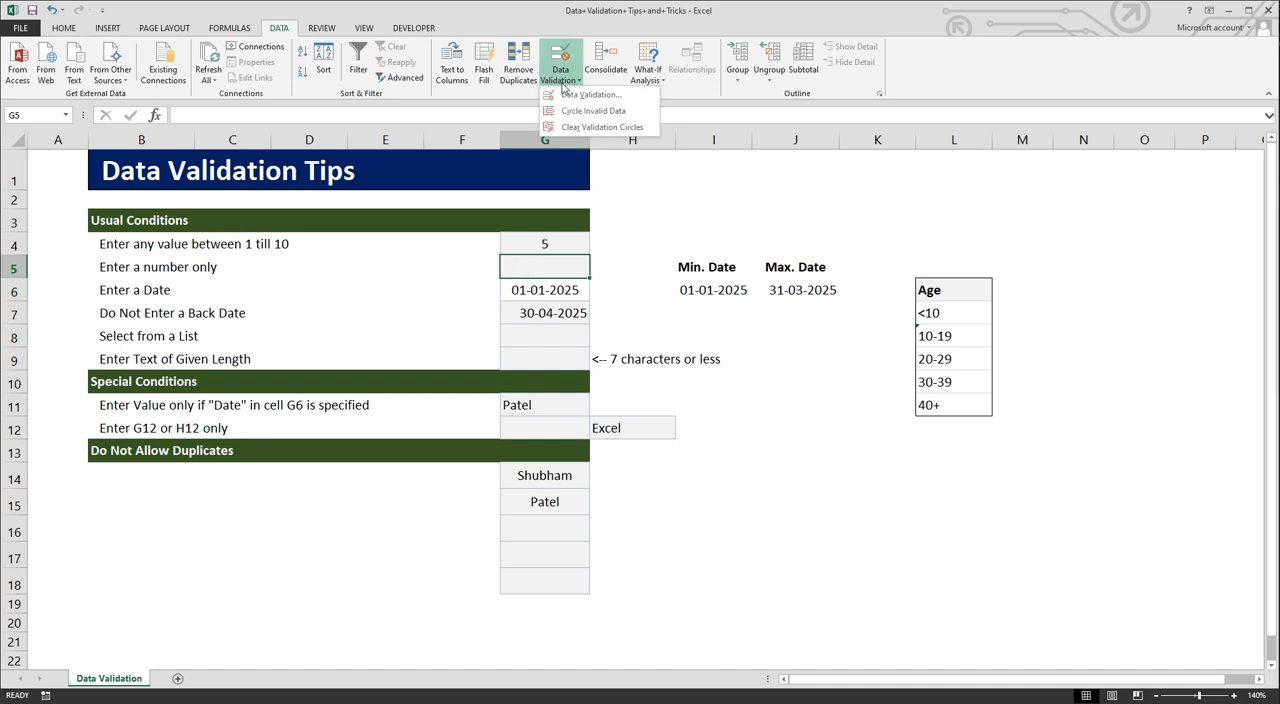
pyautogui.click(566, 94)
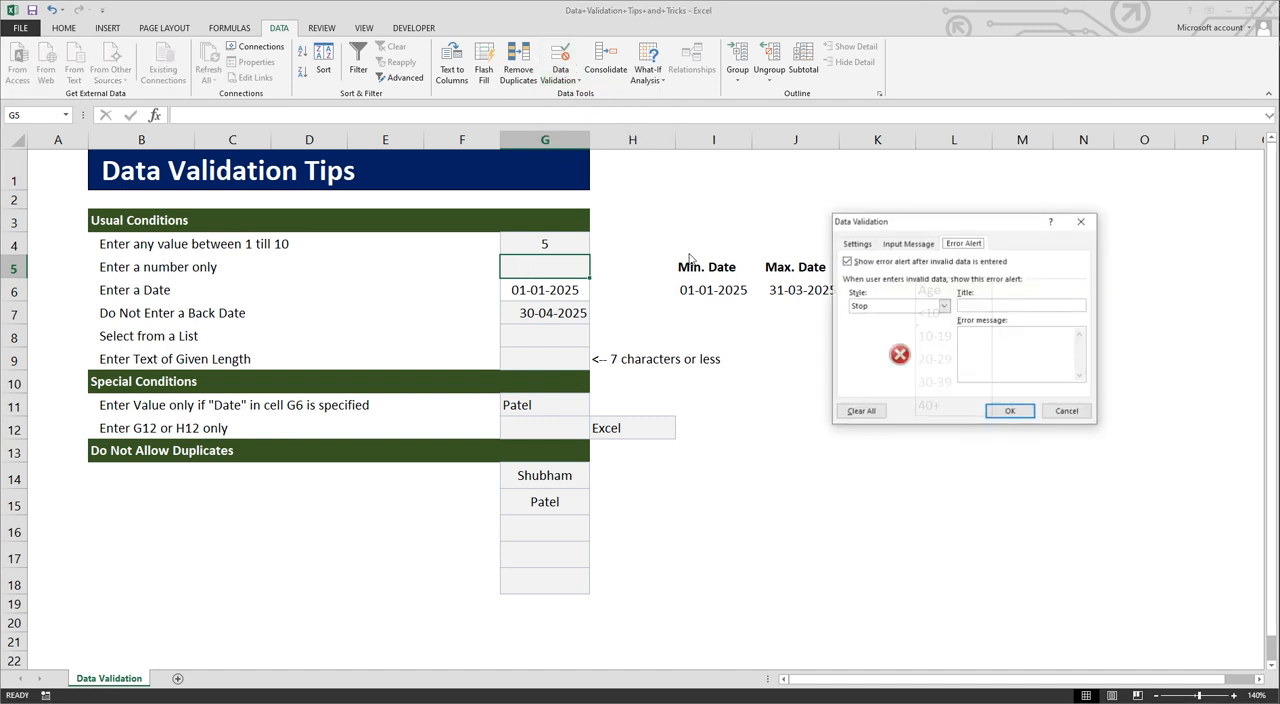
pyautogui.click(857, 244)
pyautogui.click(910, 290)
pyautogui.click(903, 310)
pyautogui.click(900, 289)
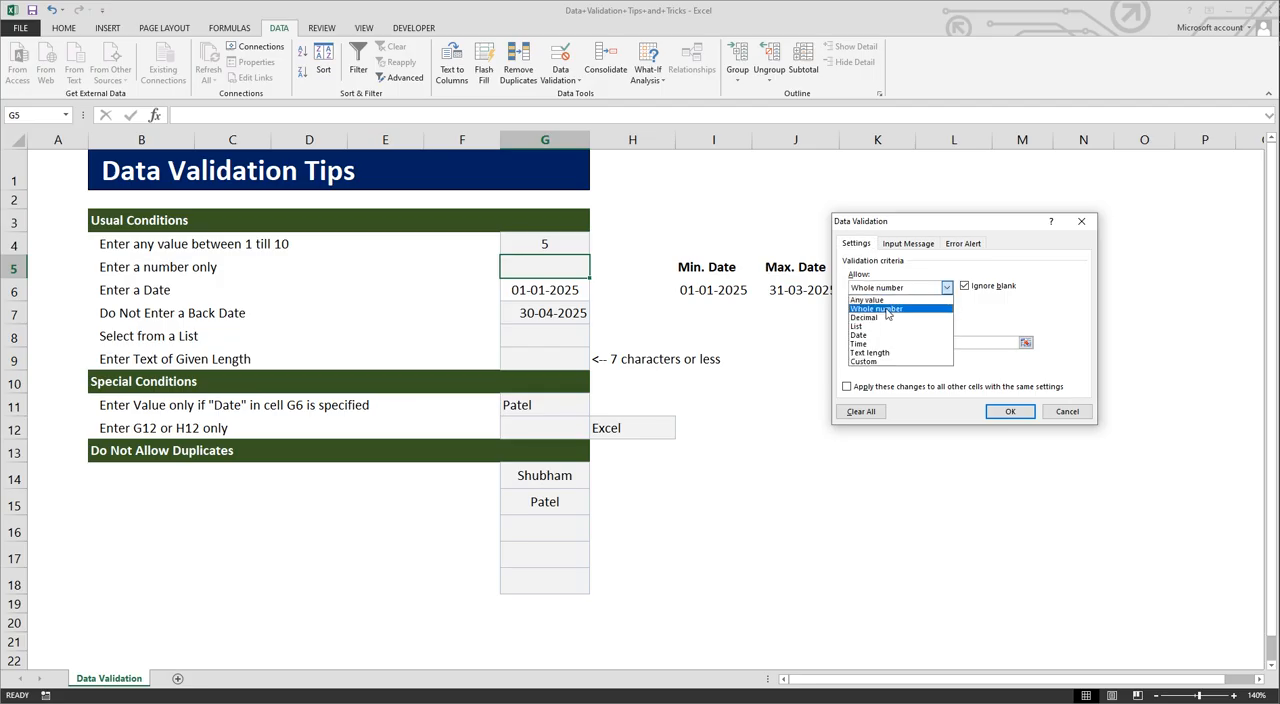
pyautogui.click(887, 312)
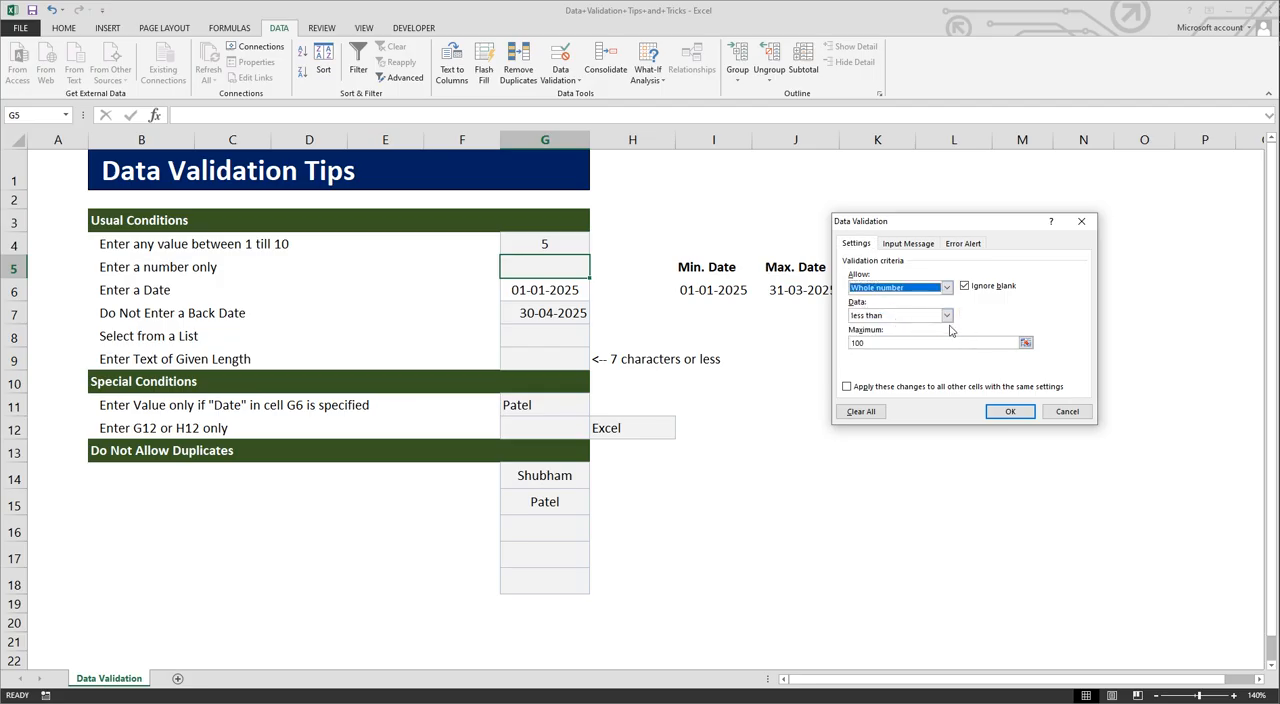
pyautogui.click(948, 324)
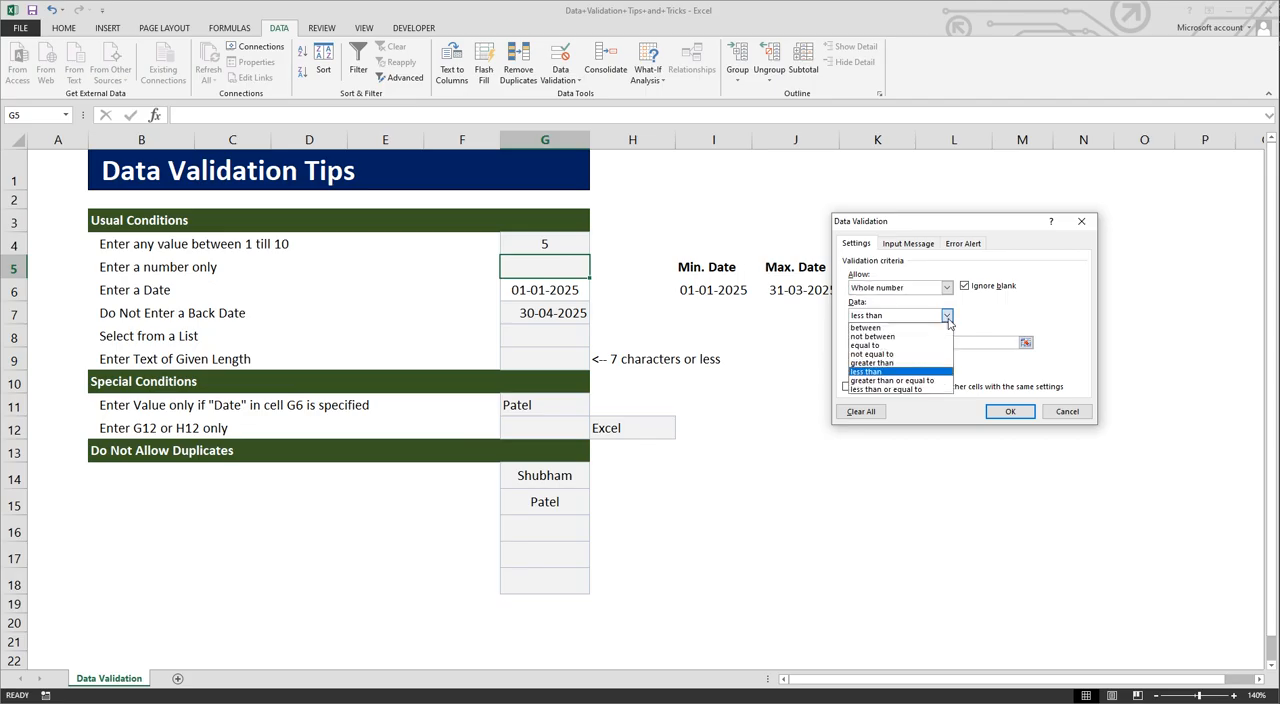
pyautogui.click(905, 372)
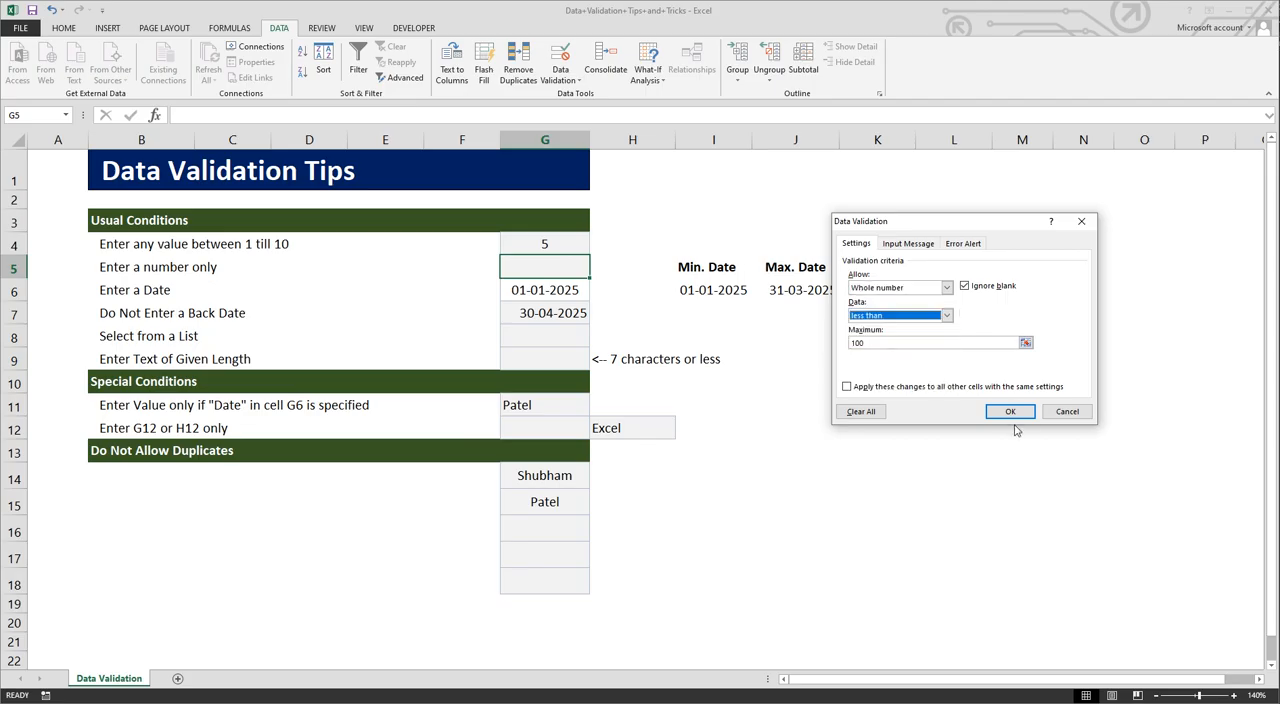
pyautogui.click(1010, 411)
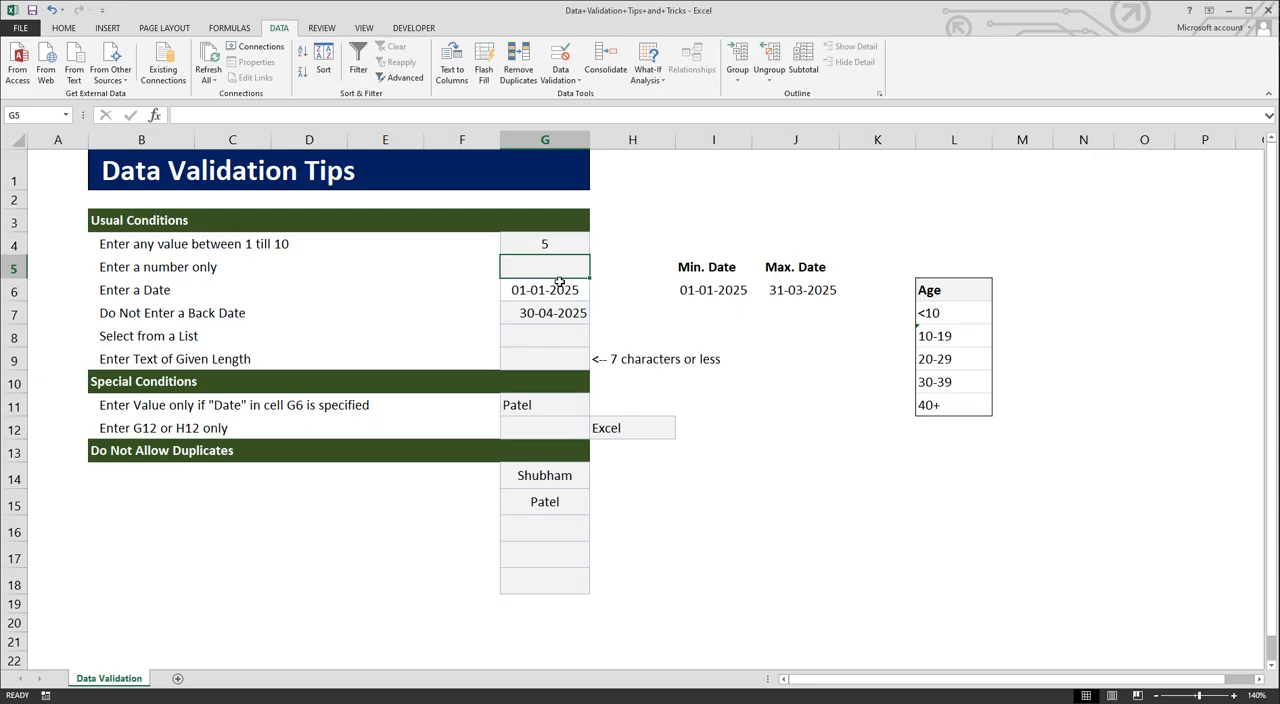
pyautogui.write('99')
pyautogui.press('Return')
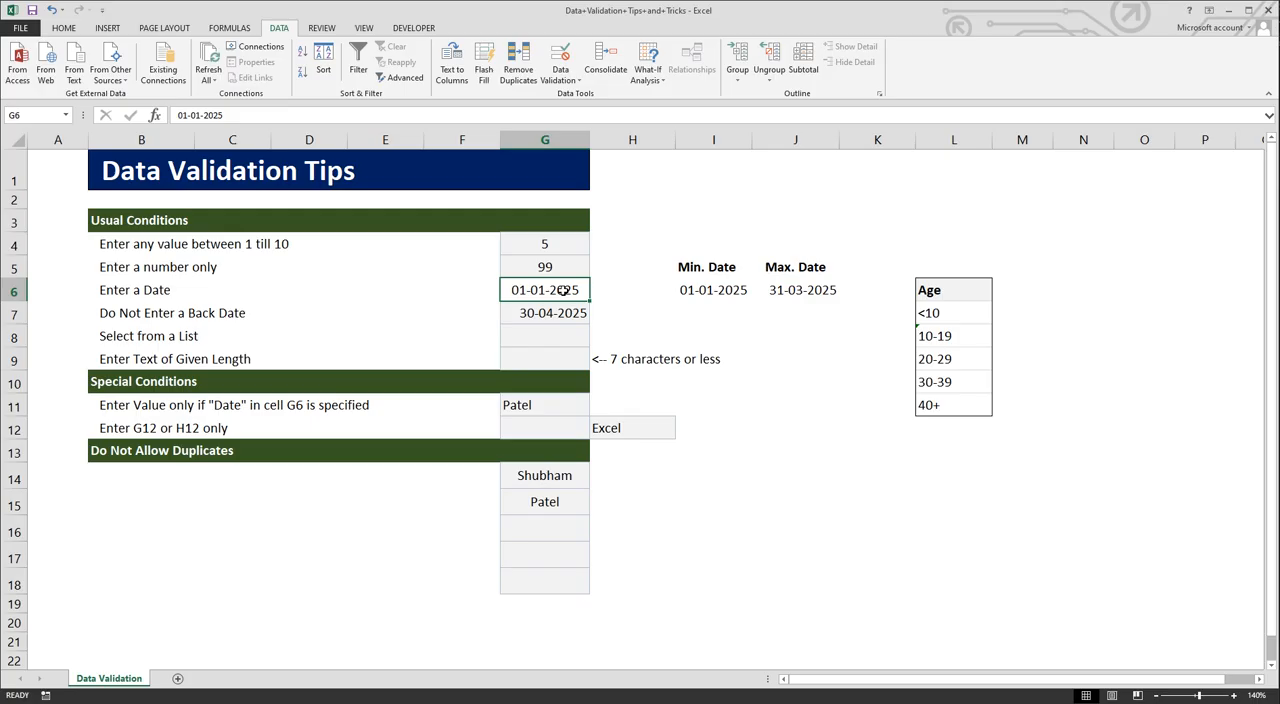
# Step: Set the data validation of cell G6 to allow a Date with the between condition
pyautogui.click(560, 76)
pyautogui.click(589, 94)
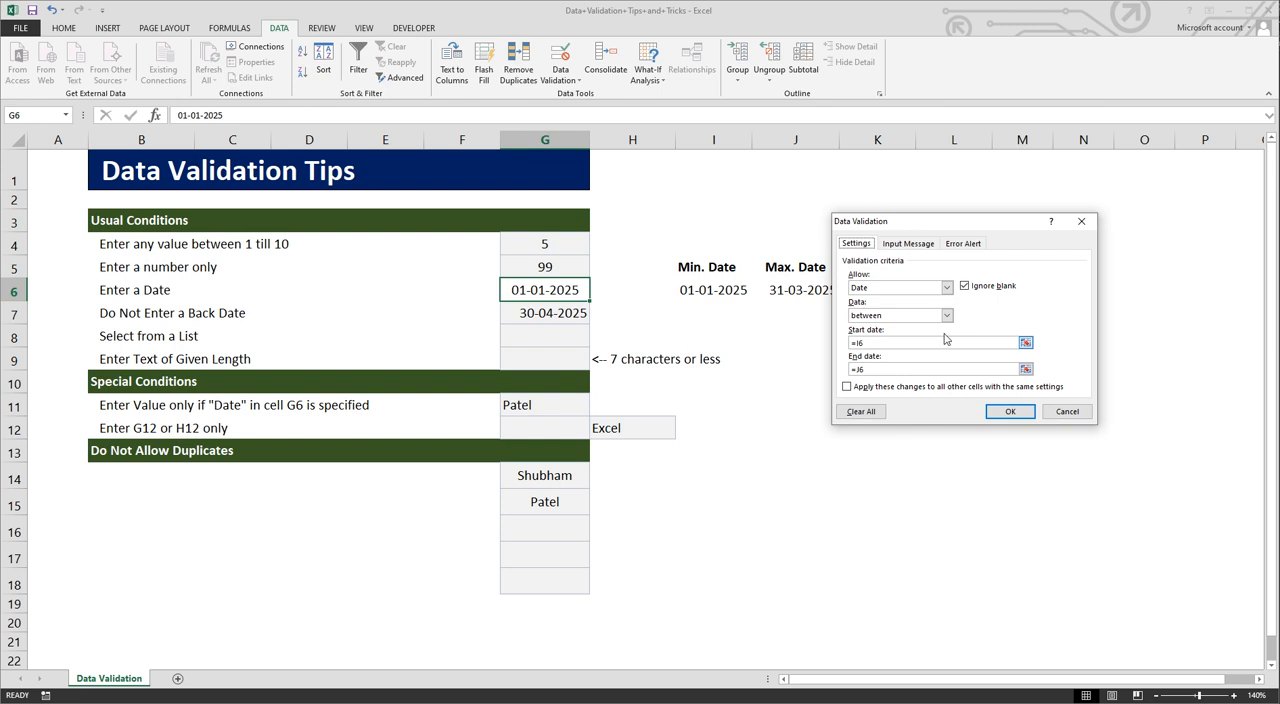
pyautogui.click(942, 288)
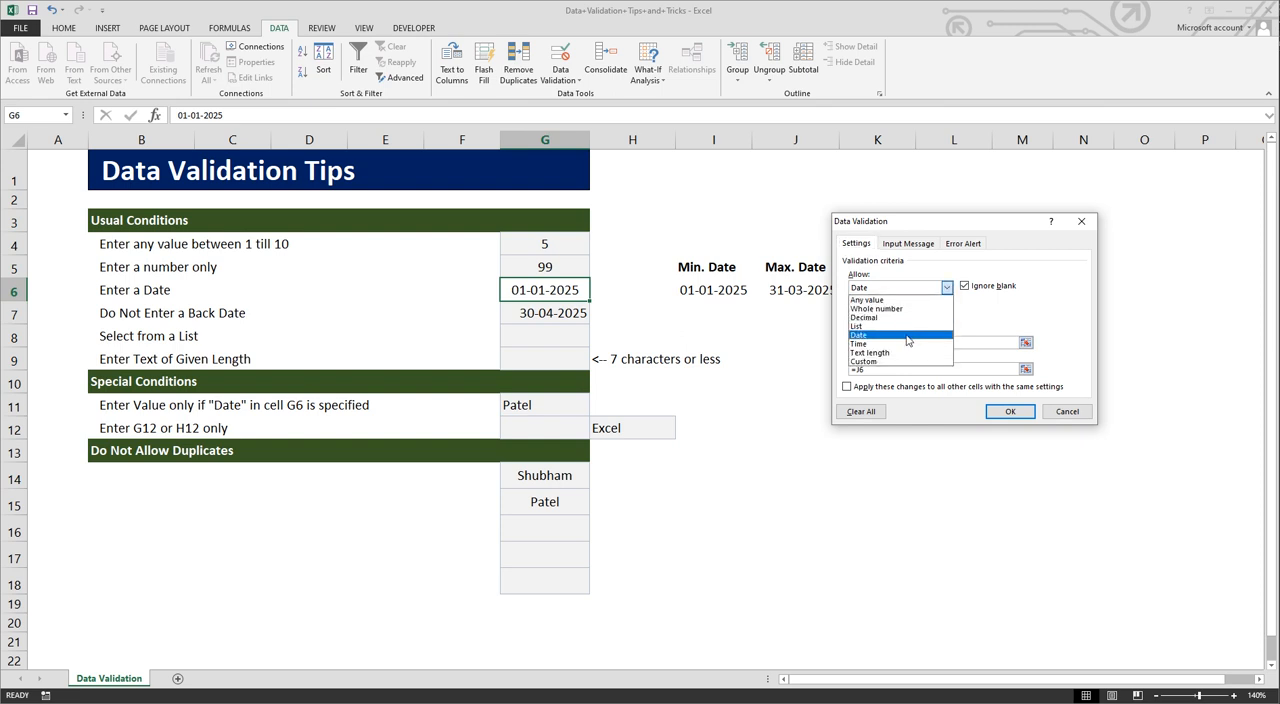
pyautogui.click(908, 338)
pyautogui.click(946, 316)
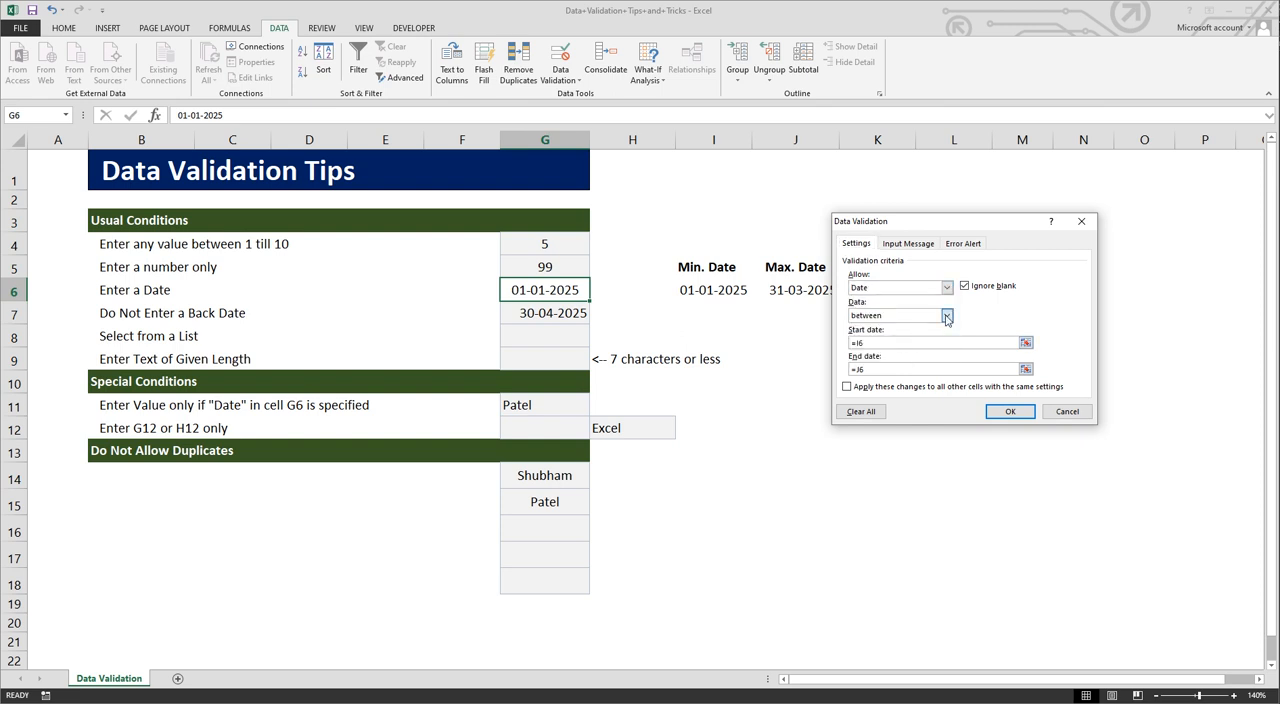
pyautogui.click(946, 316)
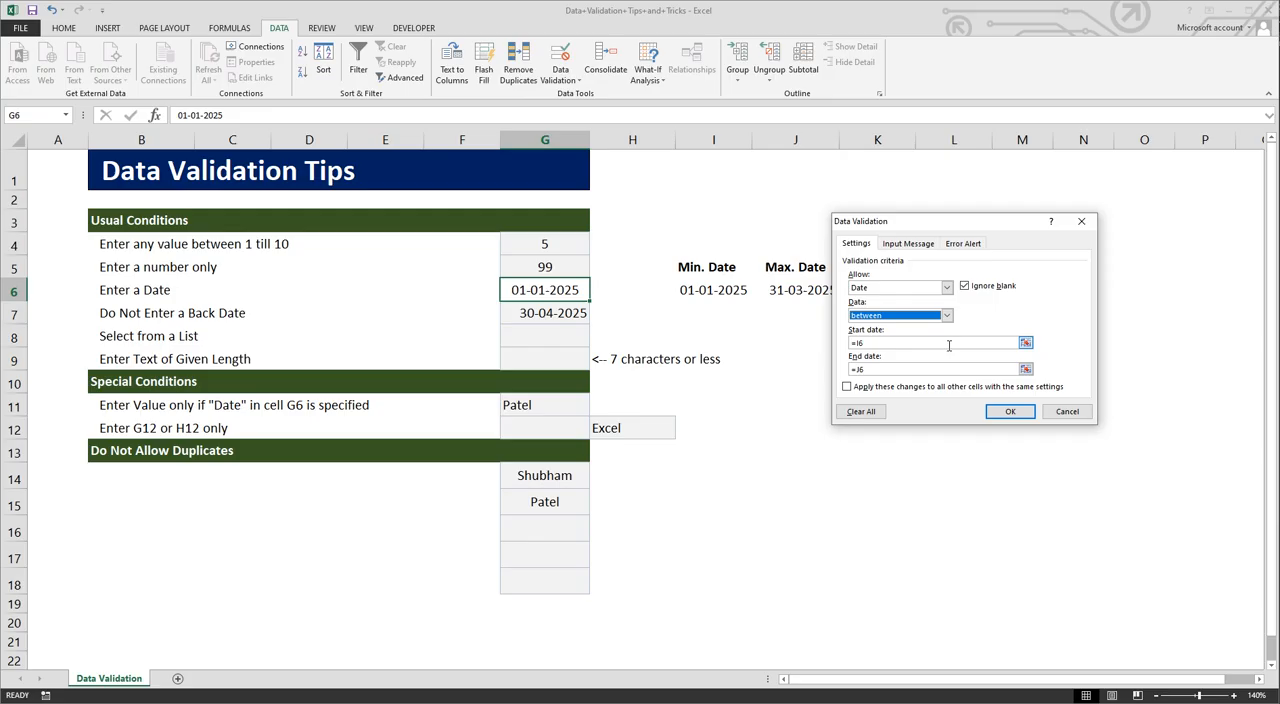
# Step: Uncover the Max. Date column, review the start date =I6 and end date =J6, and apply the validation to cell G6
pyautogui.moveTo(986, 231); pyautogui.dragTo(1032, 230)
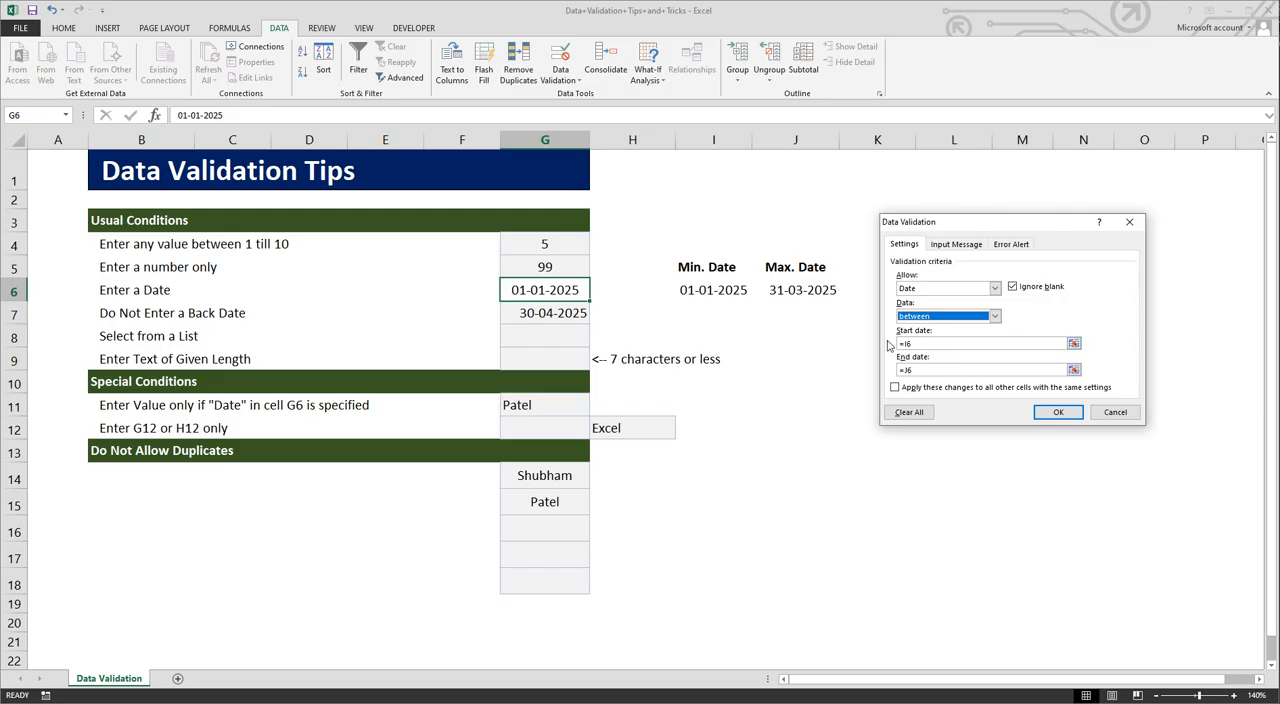
pyautogui.click(913, 369)
pyautogui.click(916, 343)
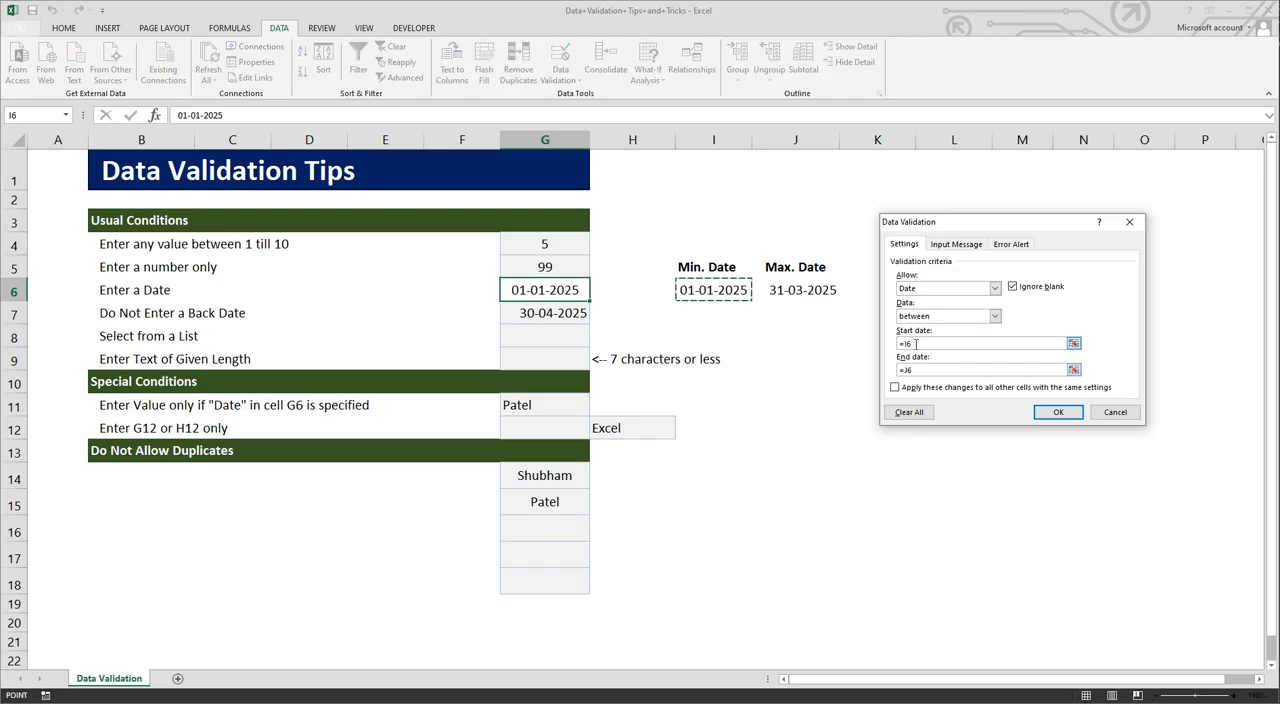
pyautogui.click(911, 370)
pyautogui.click(916, 370)
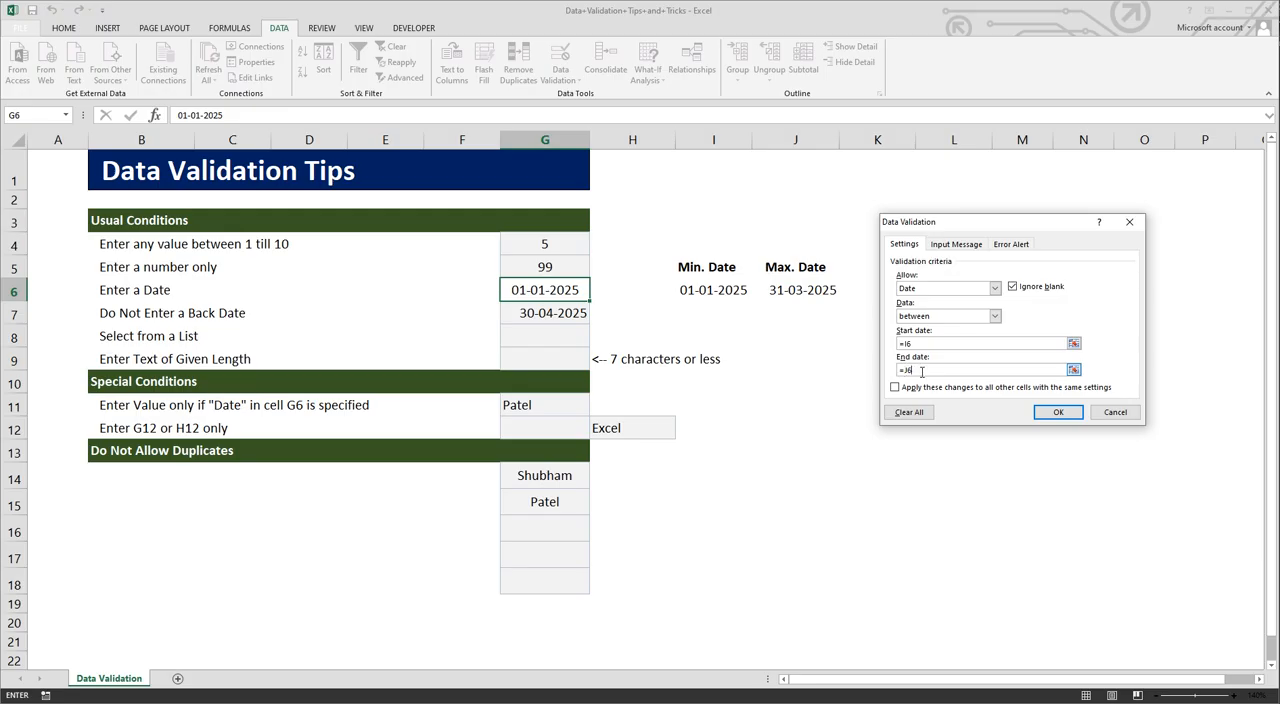
pyautogui.click(1053, 412)
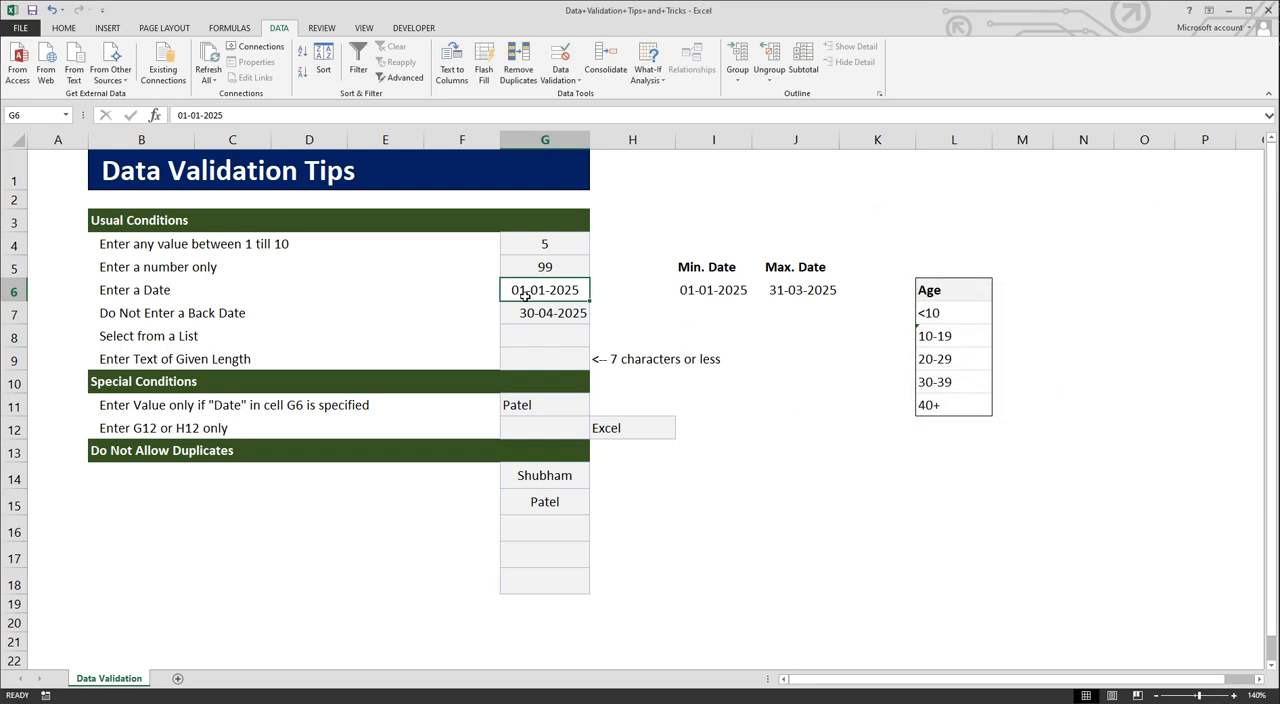
# Step: Test the date rule by trying to enter 07-04-2025 in cell G6
pyautogui.doubleClick(527, 293)
pyautogui.press('BackSpace')
pyautogui.write('7')
pyautogui.click(543, 290)
pyautogui.press('BackSpace')
pyautogui.write('4')
pyautogui.press('Return')
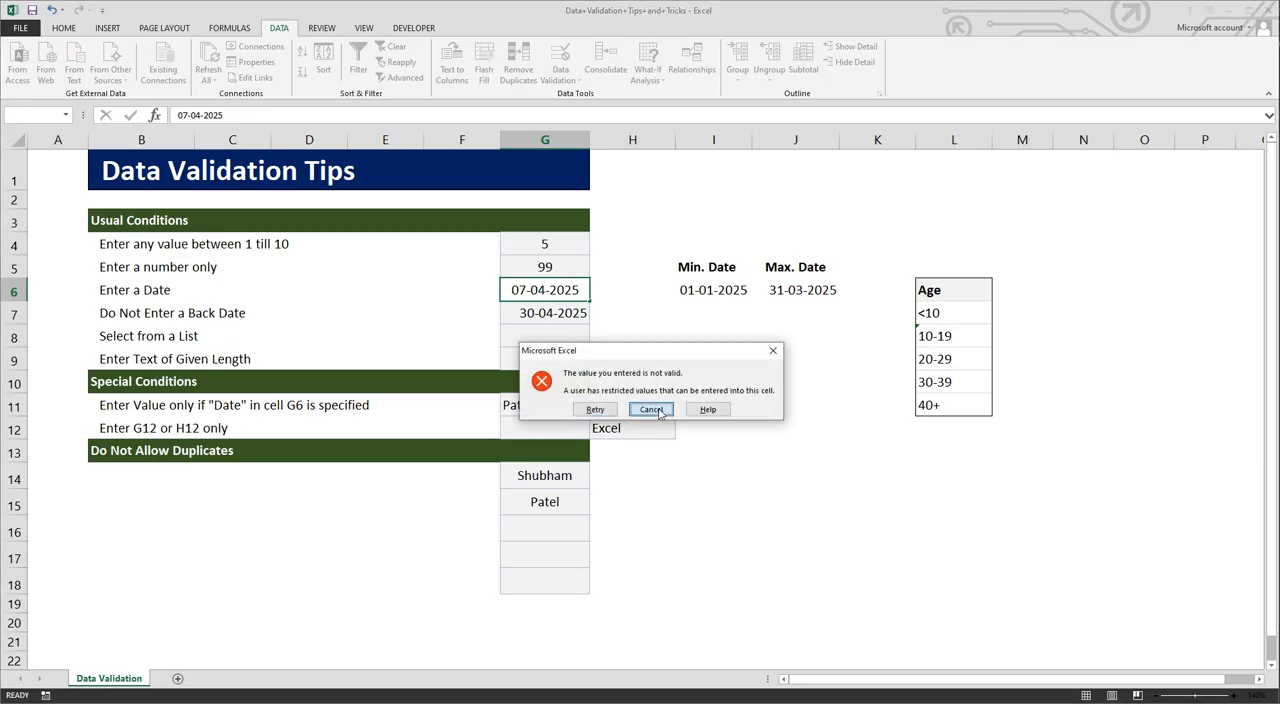
pyautogui.click(651, 409)
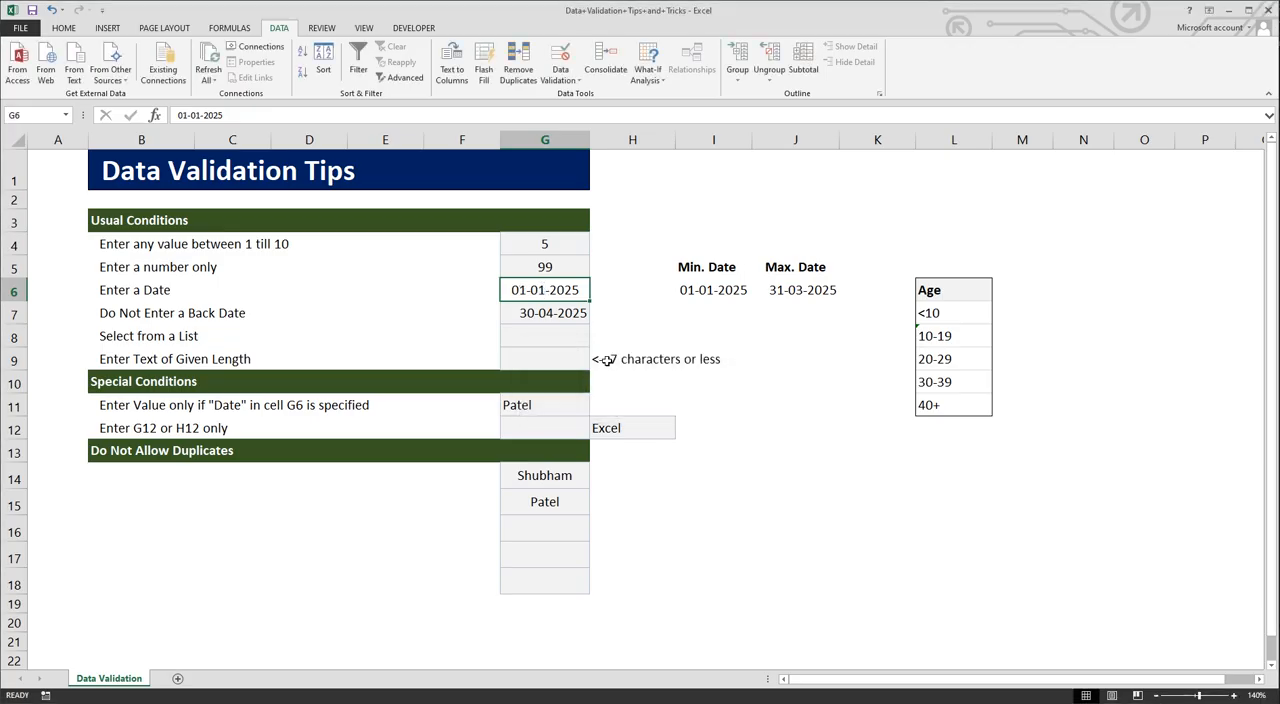
# Step: Enter the date 02-02-2025 in cell G6
pyautogui.doubleClick(525, 289)
pyautogui.press('BackSpace')
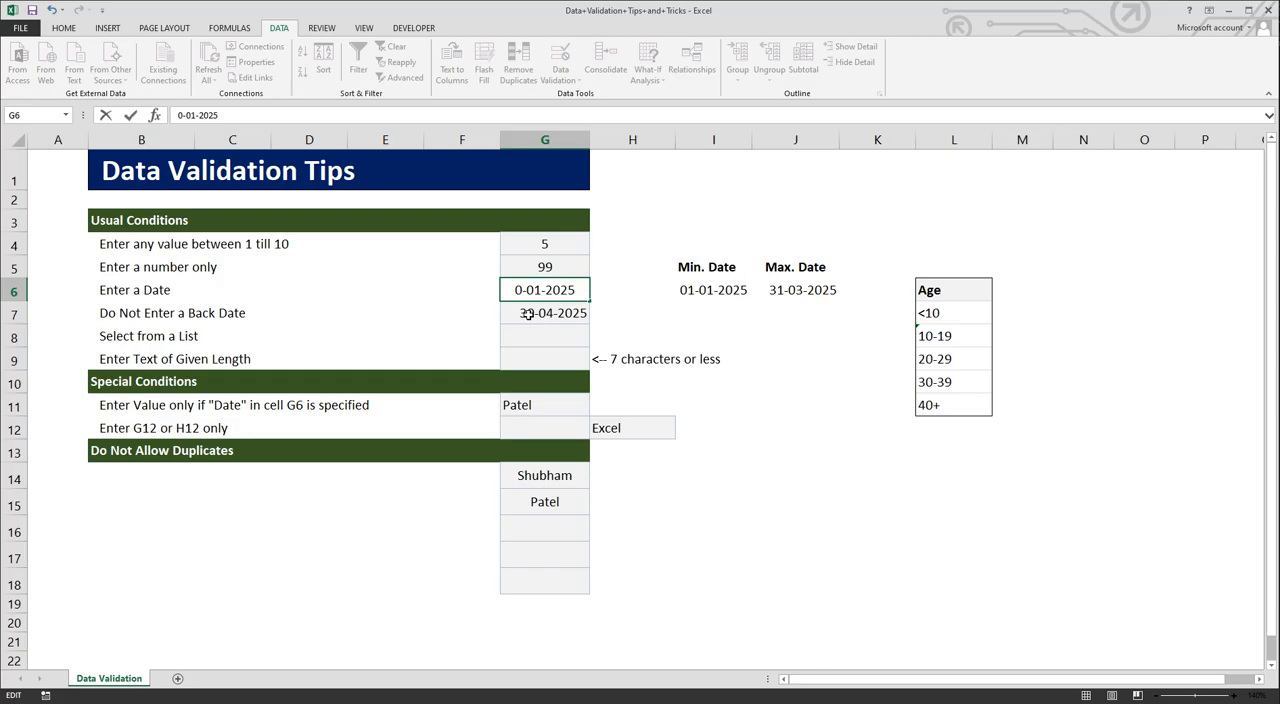
pyautogui.write('2')
pyautogui.click(543, 289)
pyautogui.press('BackSpace')
pyautogui.write('2')
pyautogui.press('Return')
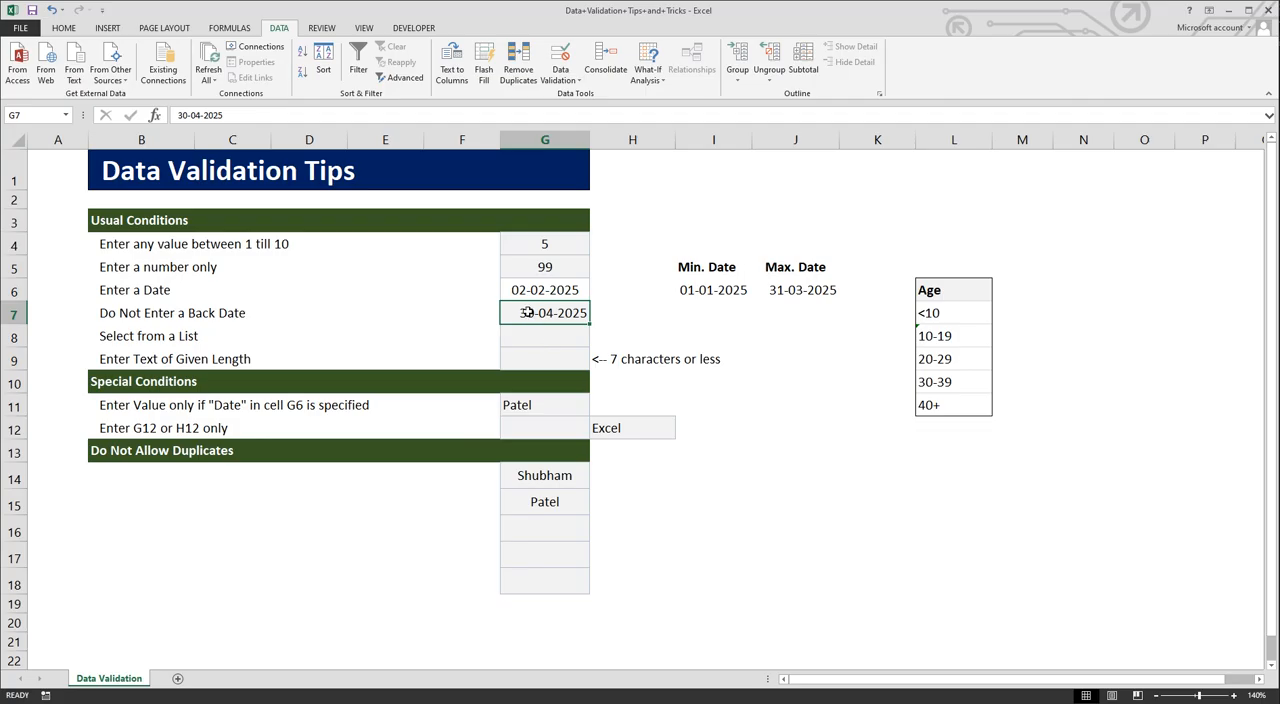
# Step: Apply a Date validation to cell G7 with greater than or equal to and the start date =TODAY()
pyautogui.click(560, 78)
pyautogui.click(566, 100)
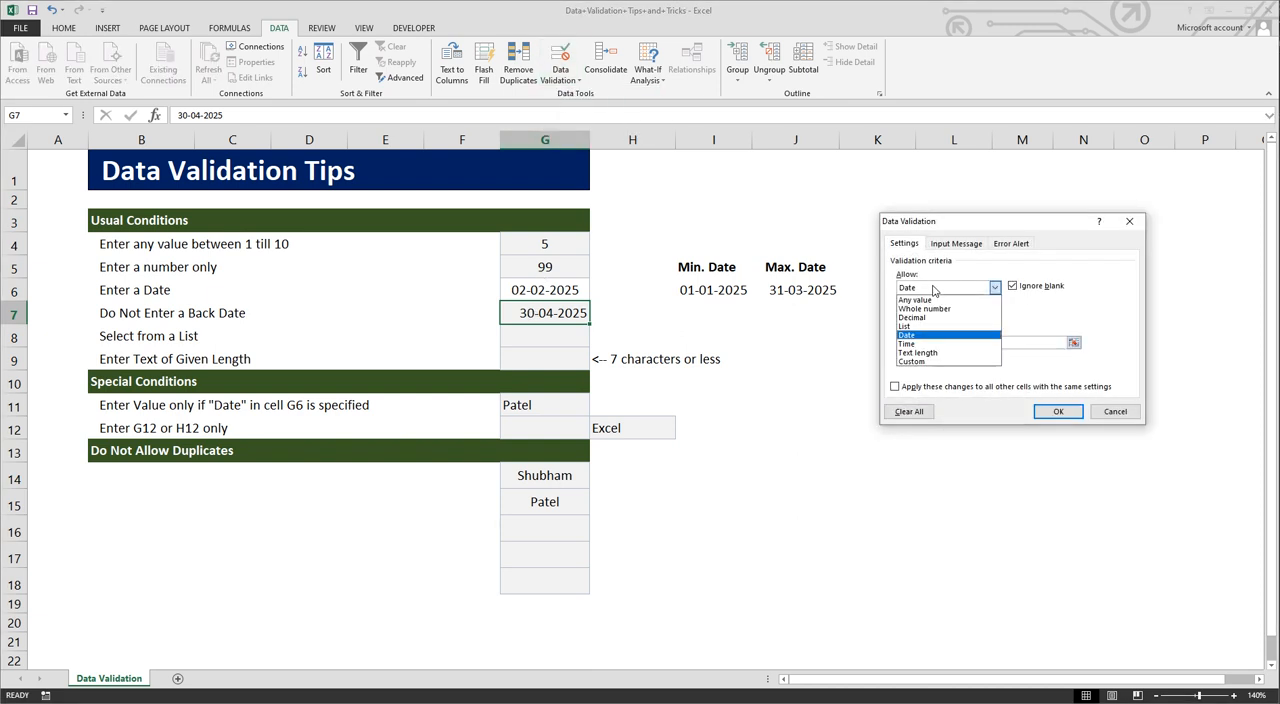
pyautogui.click(928, 287)
pyautogui.click(927, 336)
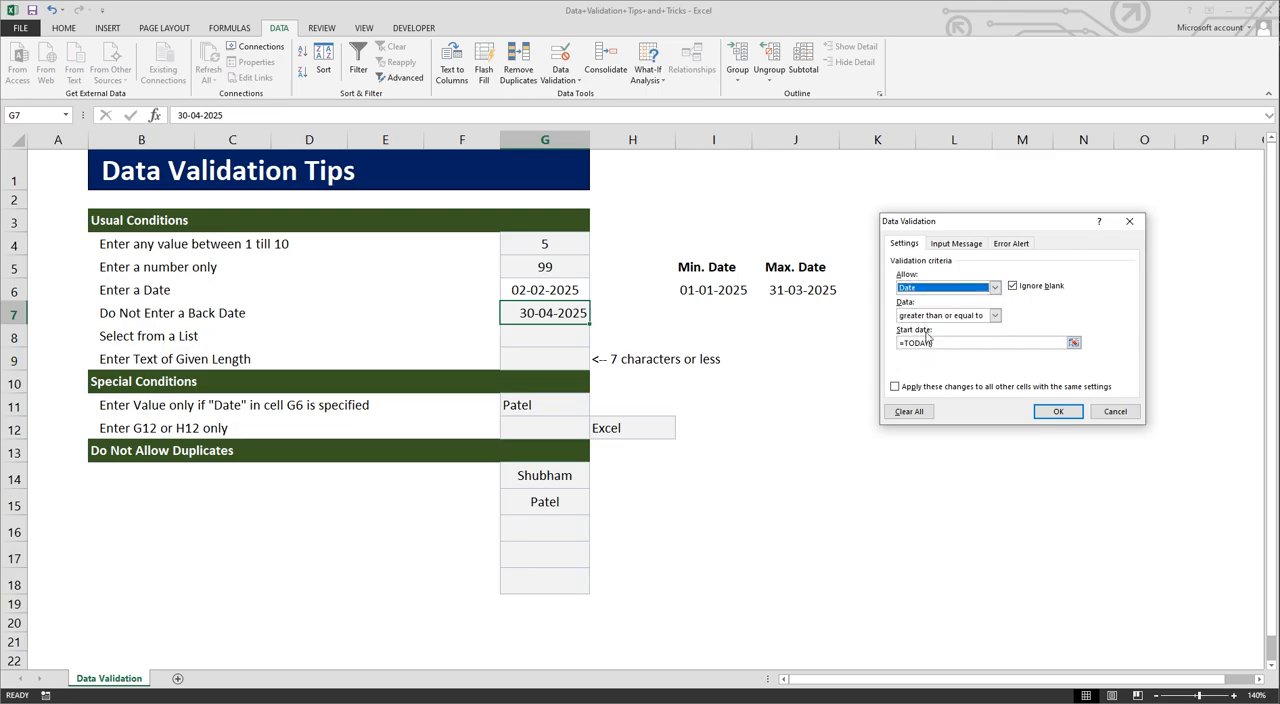
pyautogui.click(995, 316)
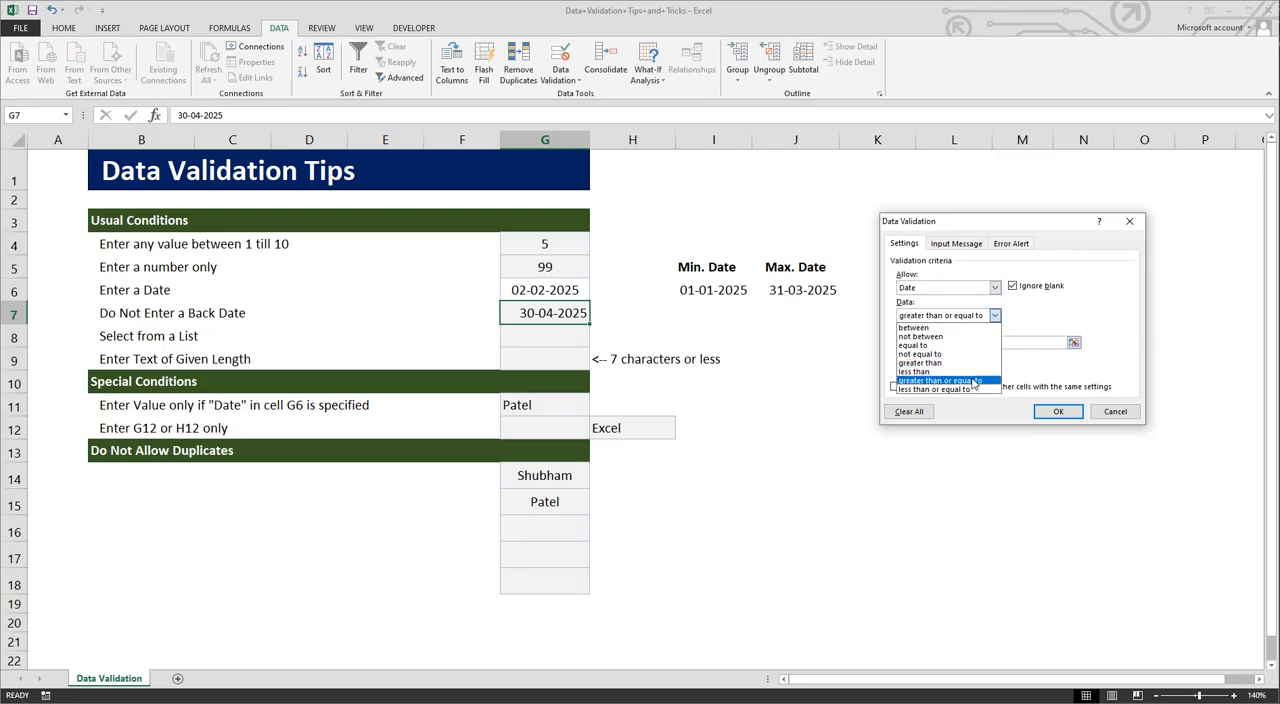
pyautogui.click(973, 384)
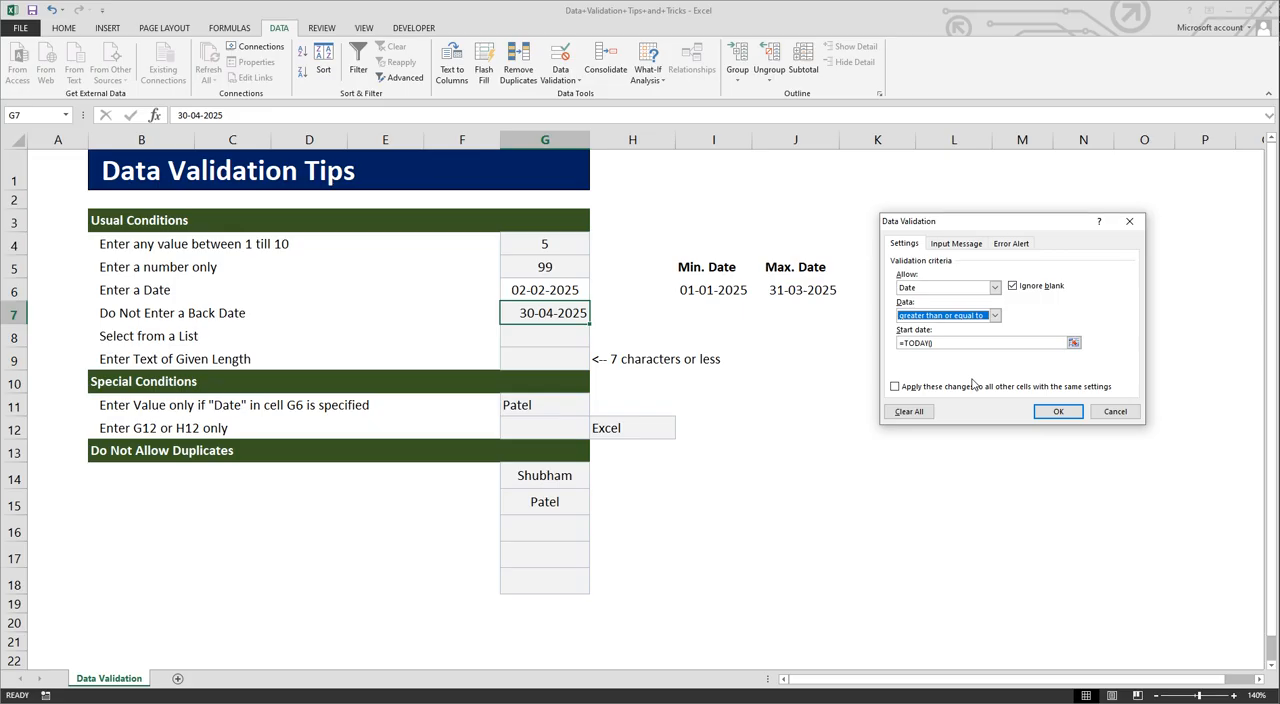
pyautogui.click(1053, 412)
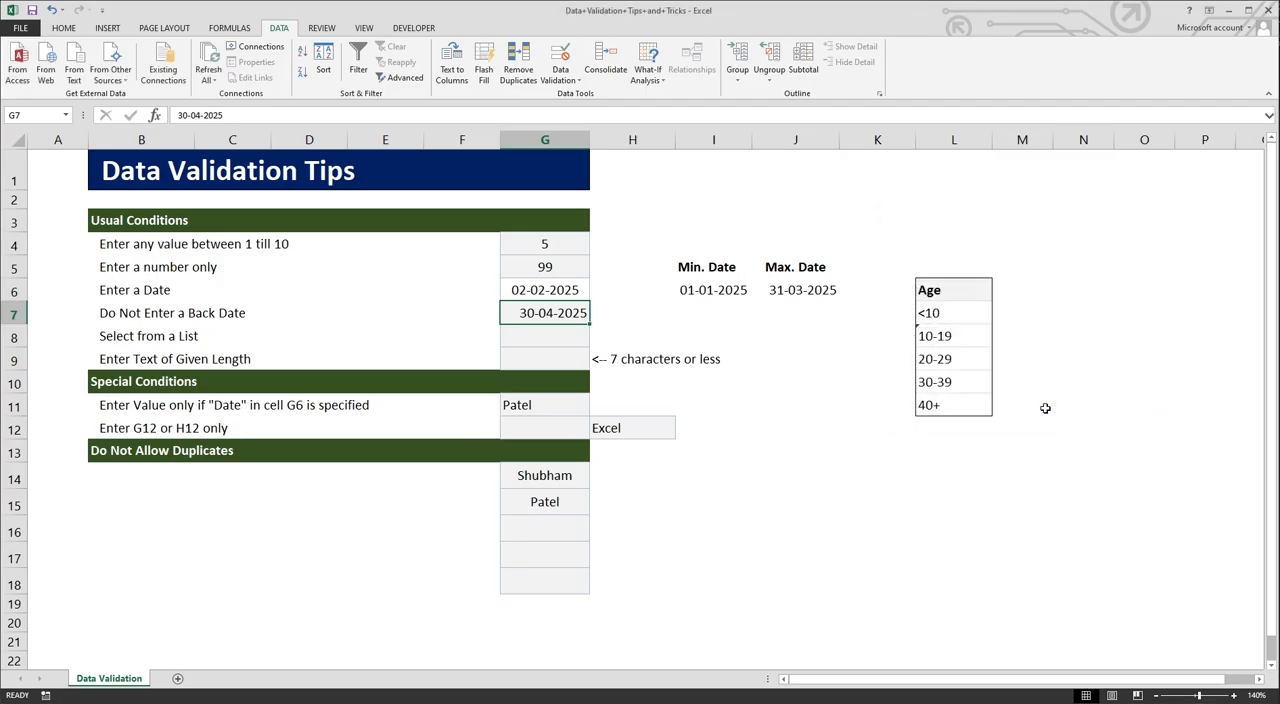
# Step: Test the back-date rule by trying to enter 06-04-2025 in cell G7
pyautogui.click(548, 336)
pyautogui.doubleClick(534, 313)
pyautogui.press('BackSpace')
pyautogui.press('BackSpace')
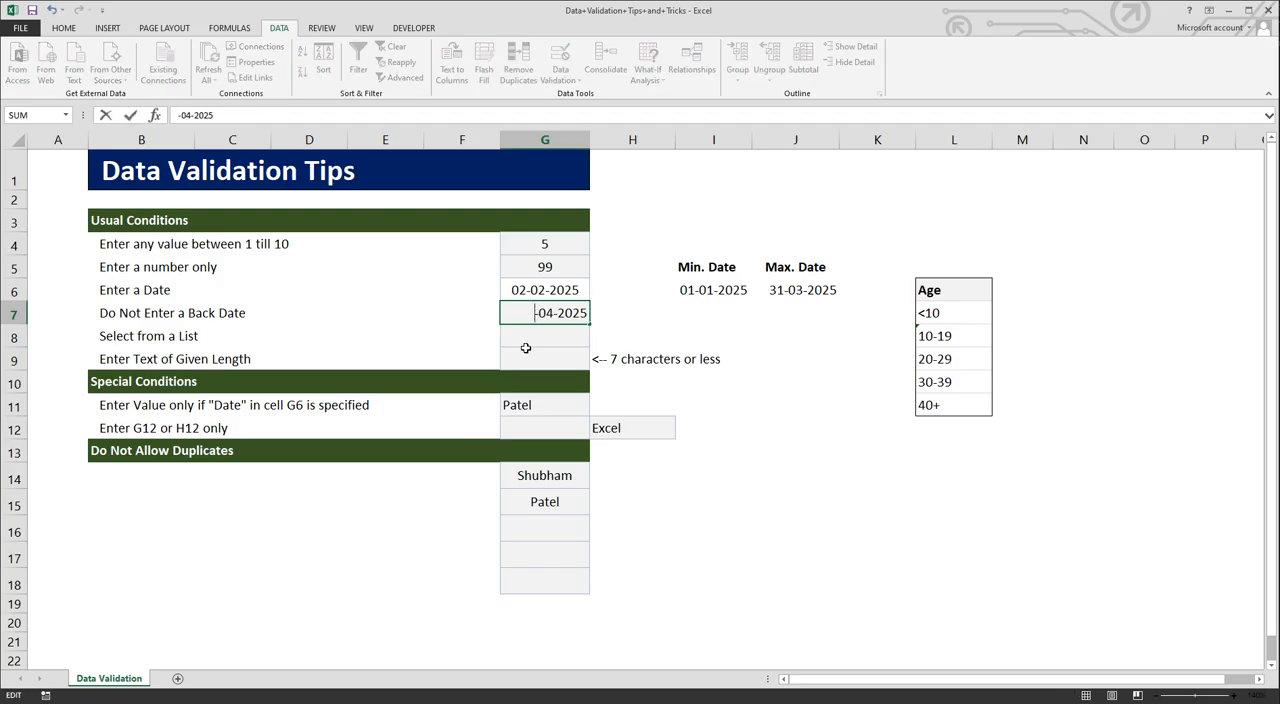
pyautogui.write('06')
pyautogui.press('Return')
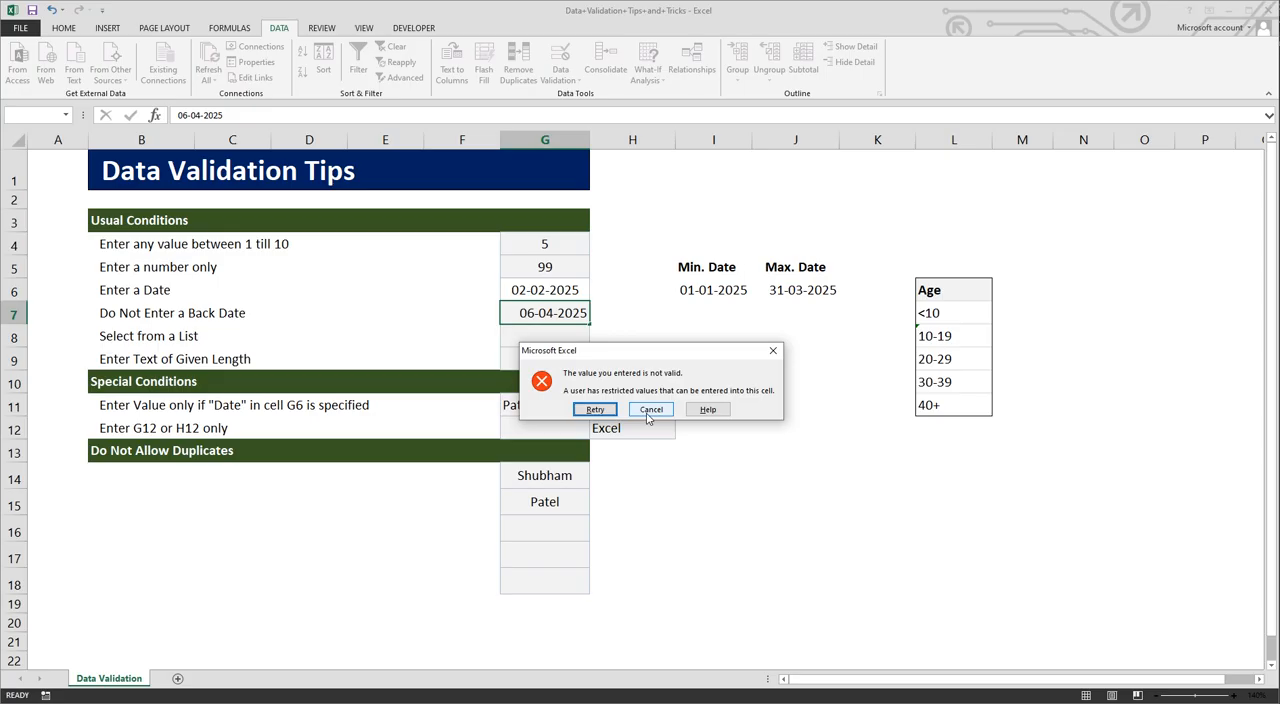
pyautogui.click(650, 410)
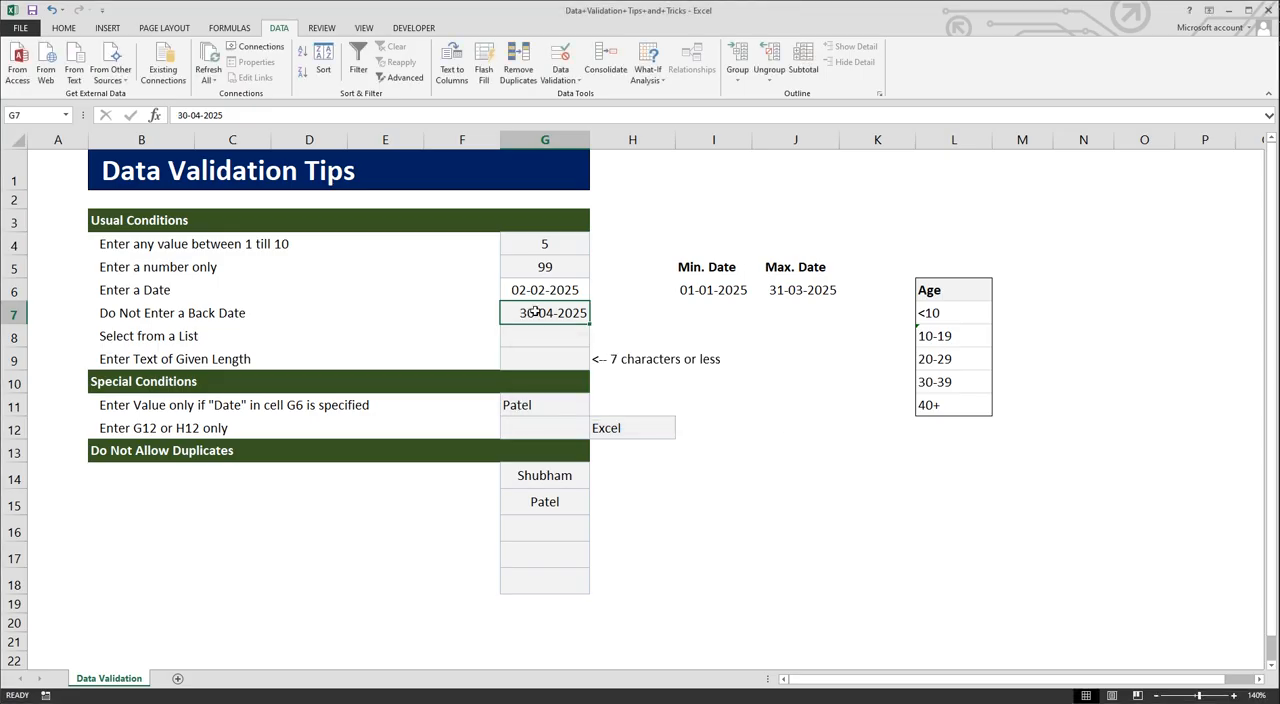
# Step: Enter the date 30-04-2025 in cell G7
pyautogui.doubleClick(536, 313)
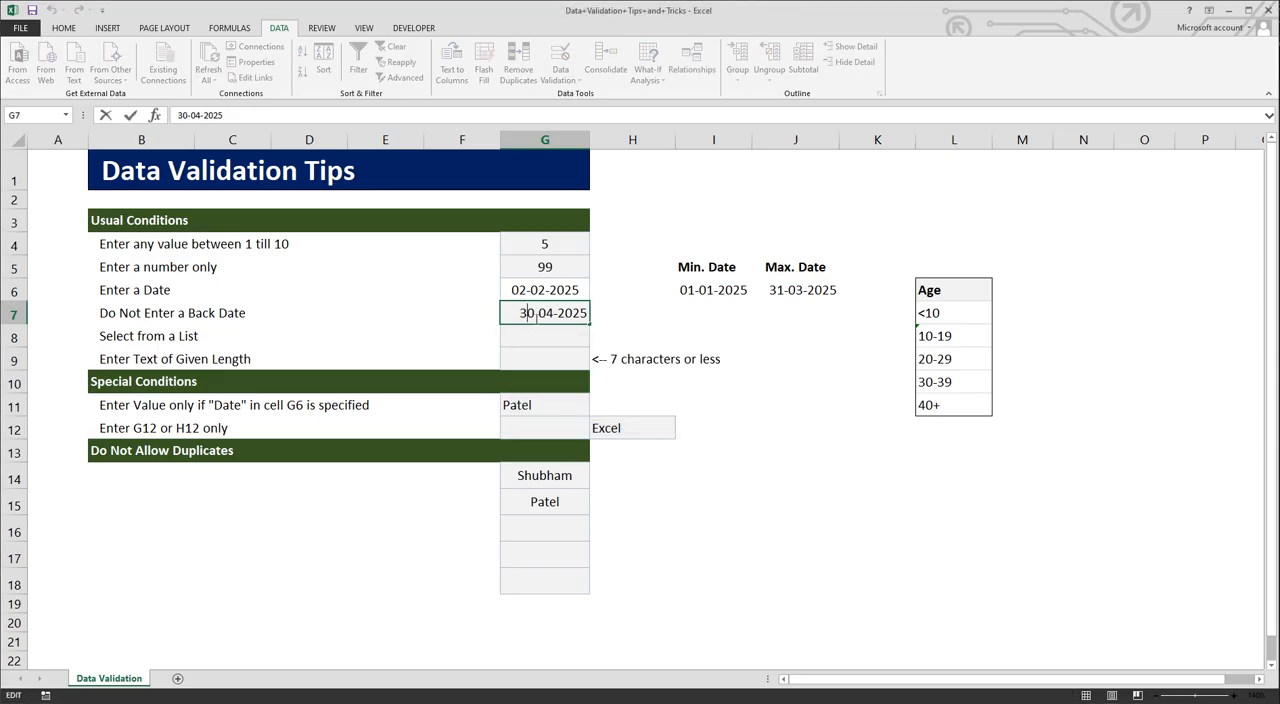
pyautogui.press('BackSpace')
pyautogui.press('BackSpace')
pyautogui.write('07')
pyautogui.press('BackSpace')
pyautogui.press('BackSpace')
pyautogui.write('30')
pyautogui.press('Return')
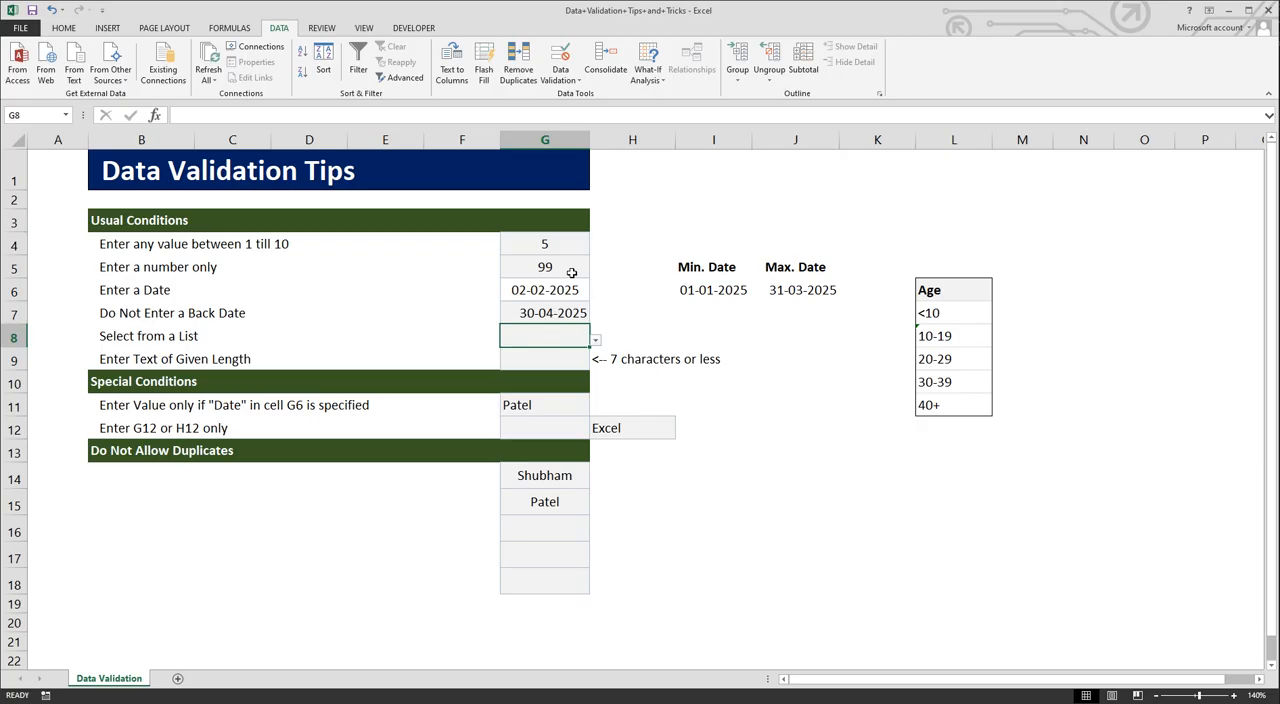
# Step: Apply a List validation with the source =$L$7:$L$11 to cell G8 and choose 30-39 from its list
pyautogui.click(557, 81)
pyautogui.click(582, 96)
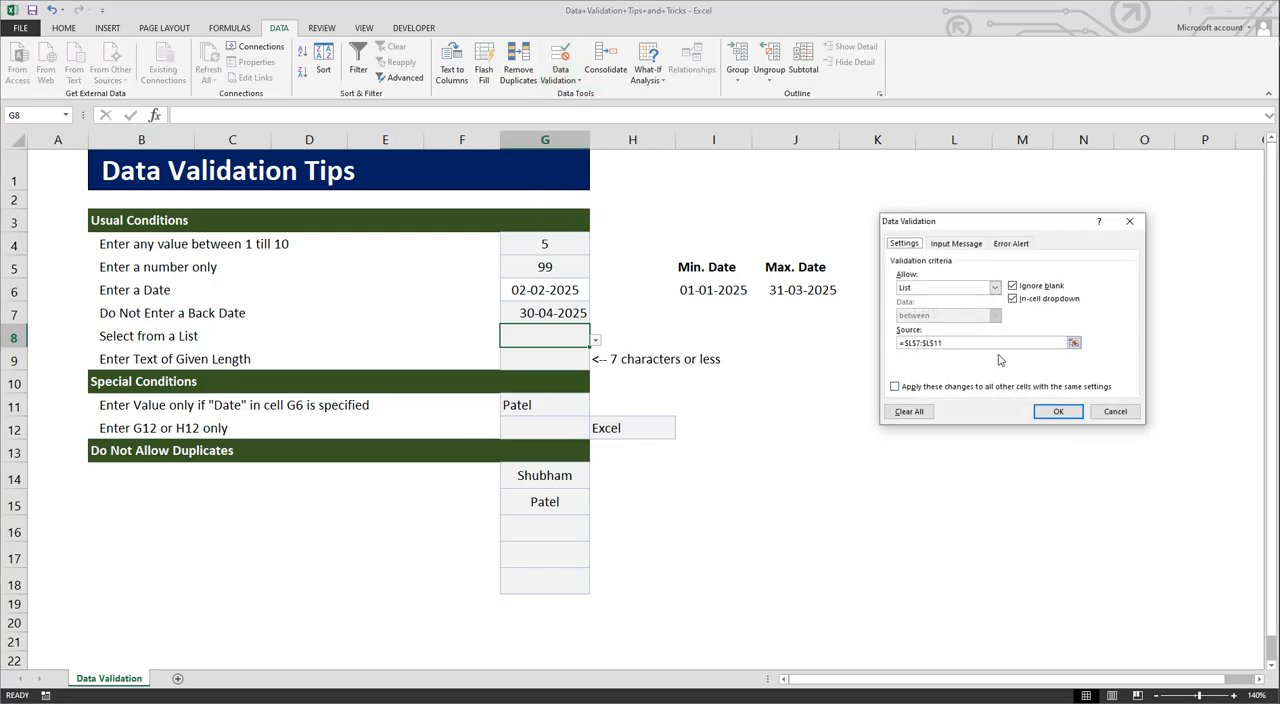
pyautogui.click(995, 288)
pyautogui.click(926, 328)
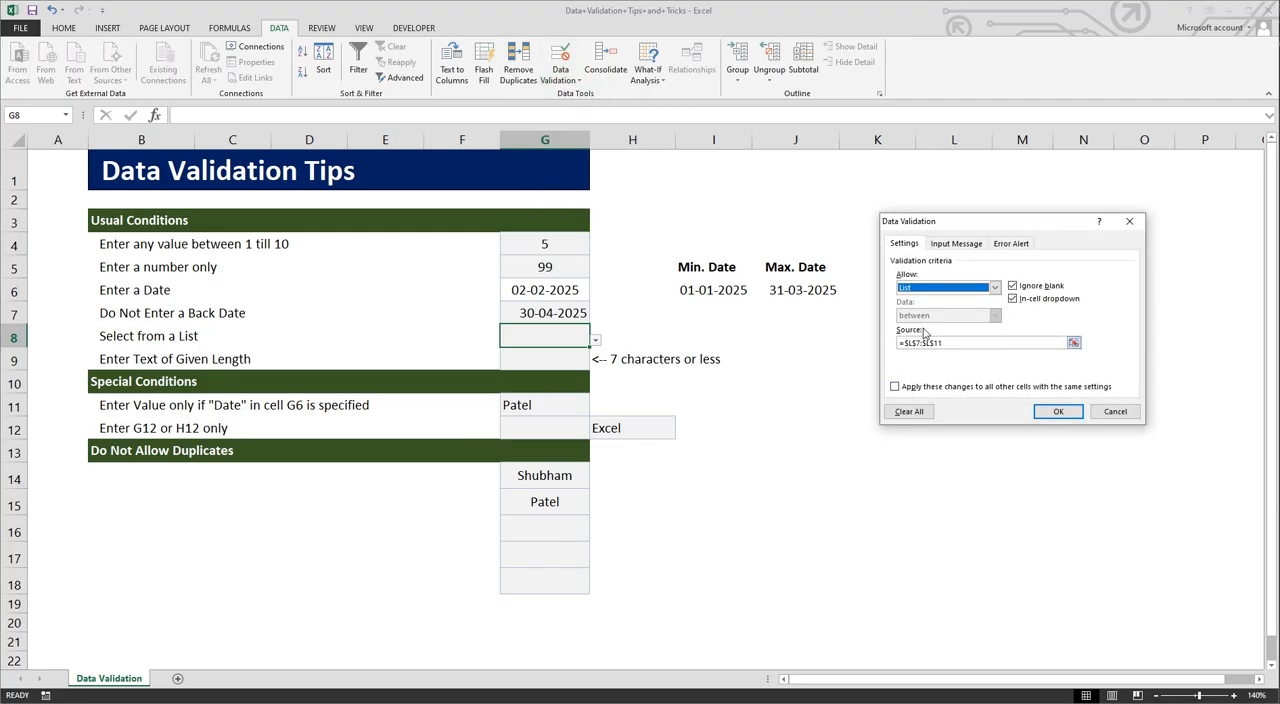
pyautogui.click(948, 345)
pyautogui.moveTo(948, 345); pyautogui.dragTo(899, 344)
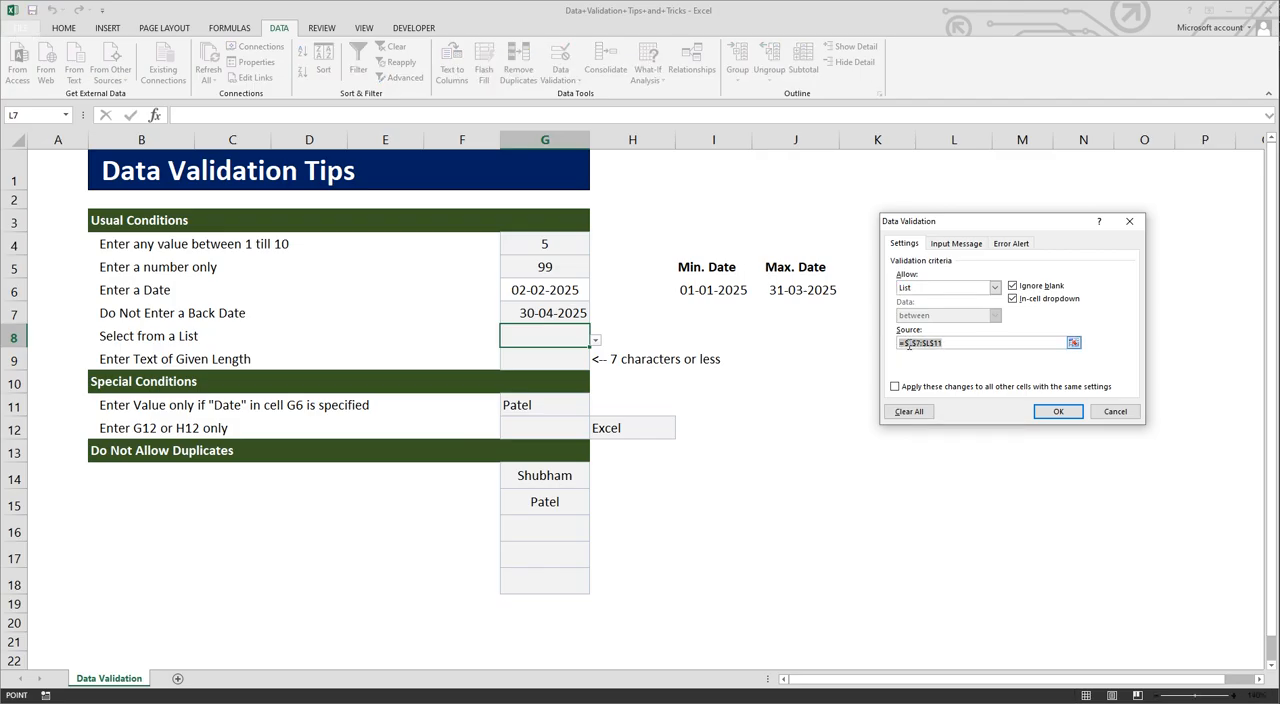
pyautogui.click(950, 346)
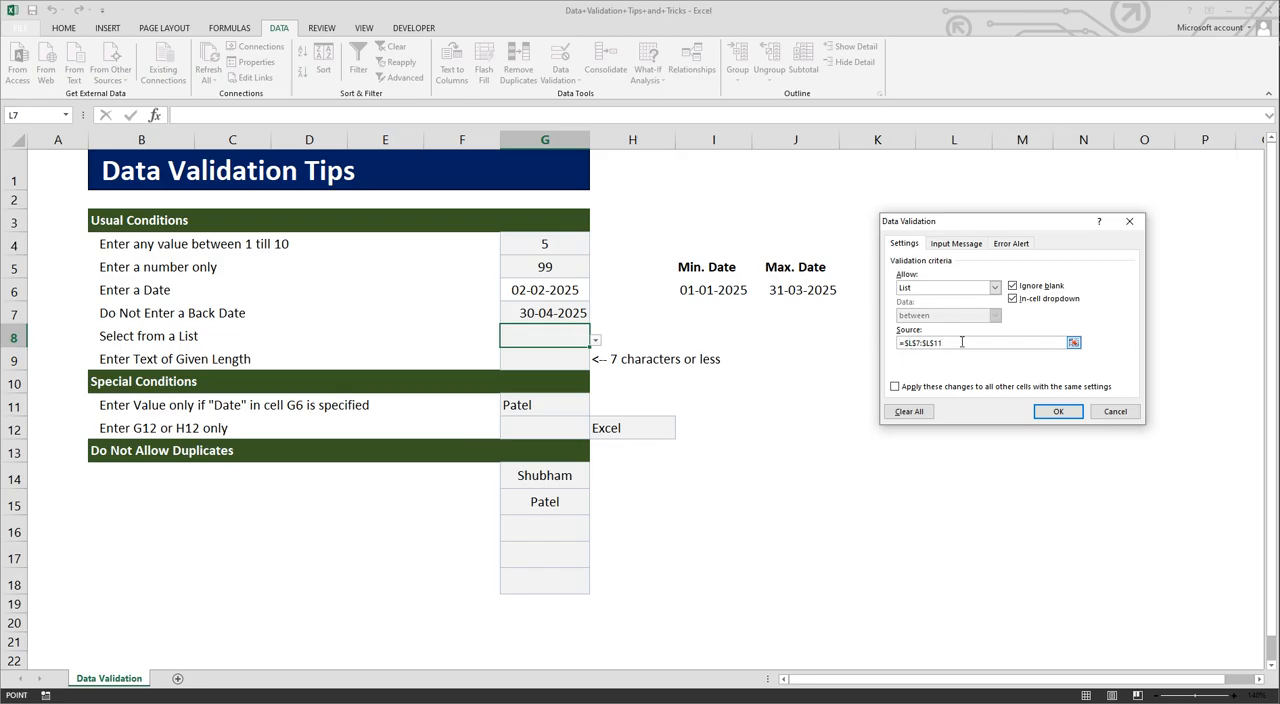
pyautogui.click(1057, 412)
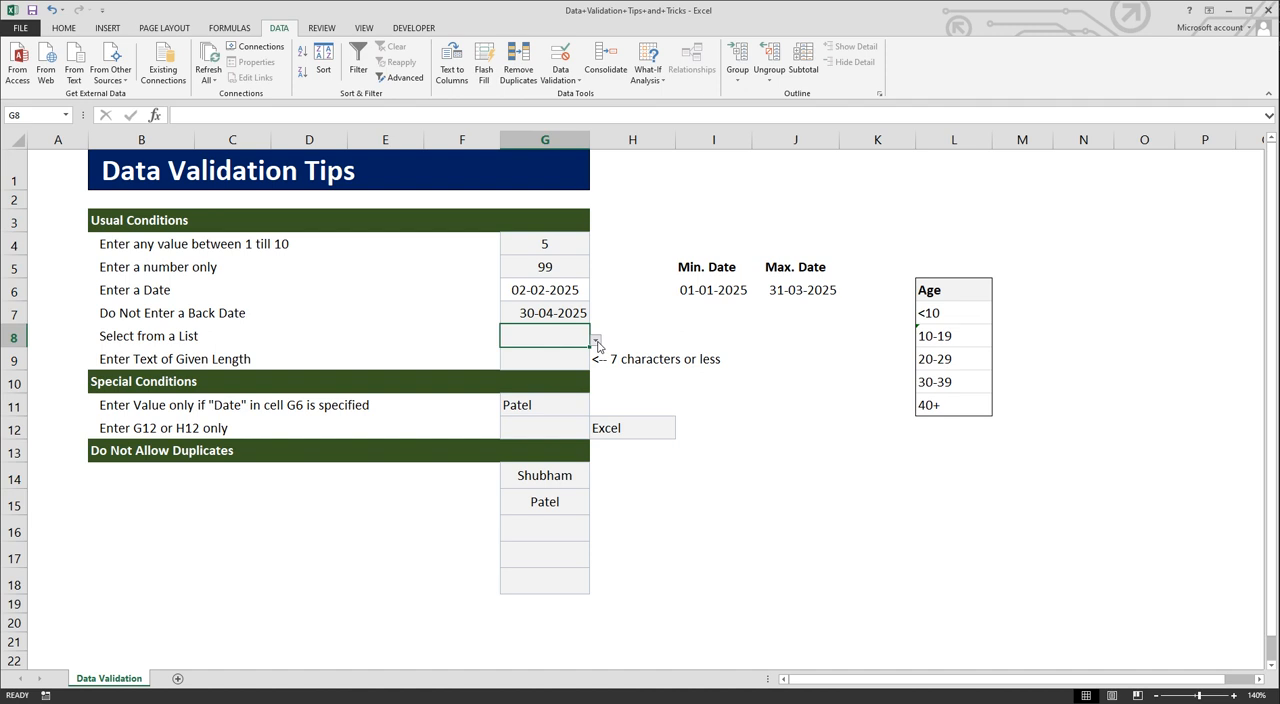
pyautogui.click(596, 341)
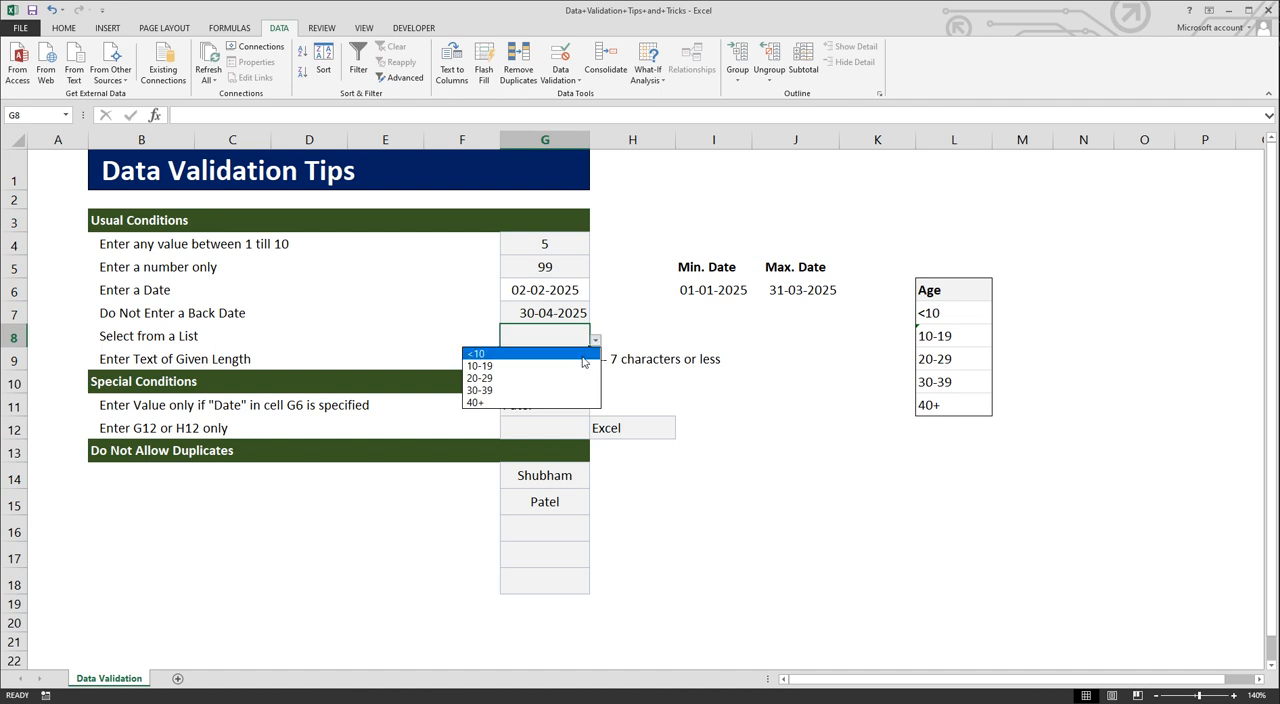
pyautogui.click(563, 389)
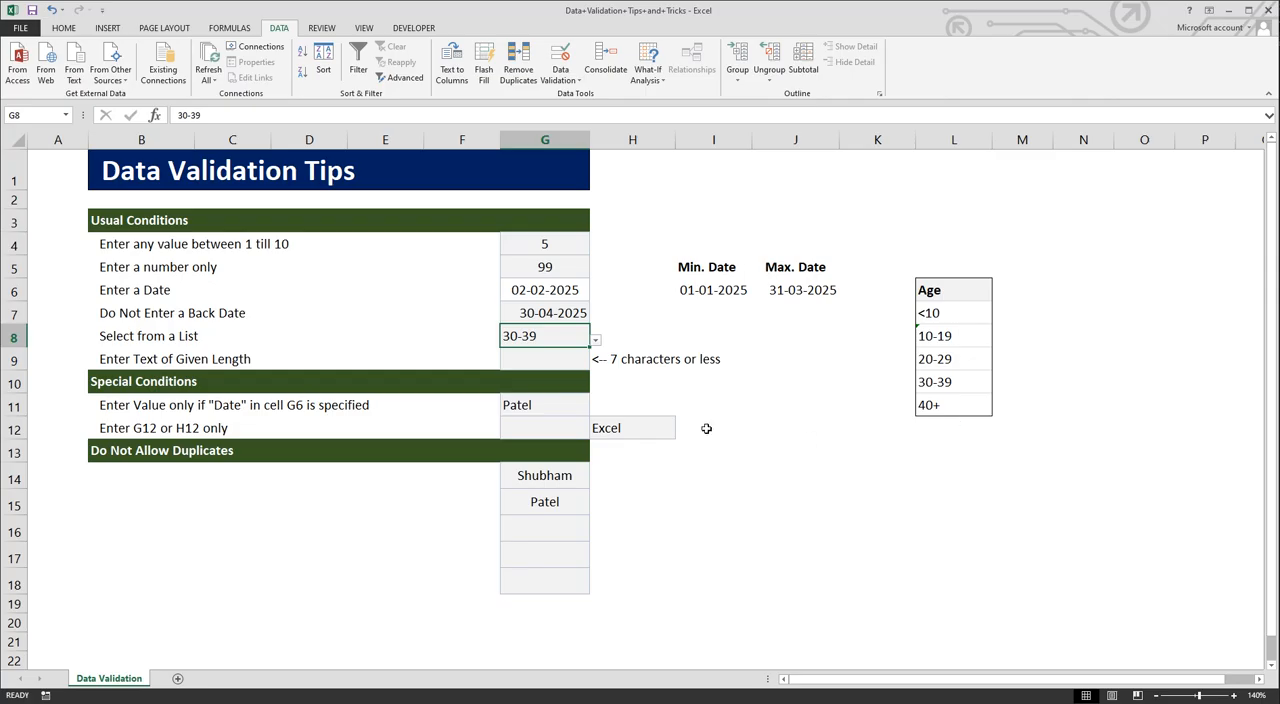
# Step: Apply a Text length validation to cell G9 with less than or equal to and a maximum of 7
pyautogui.click(536, 365)
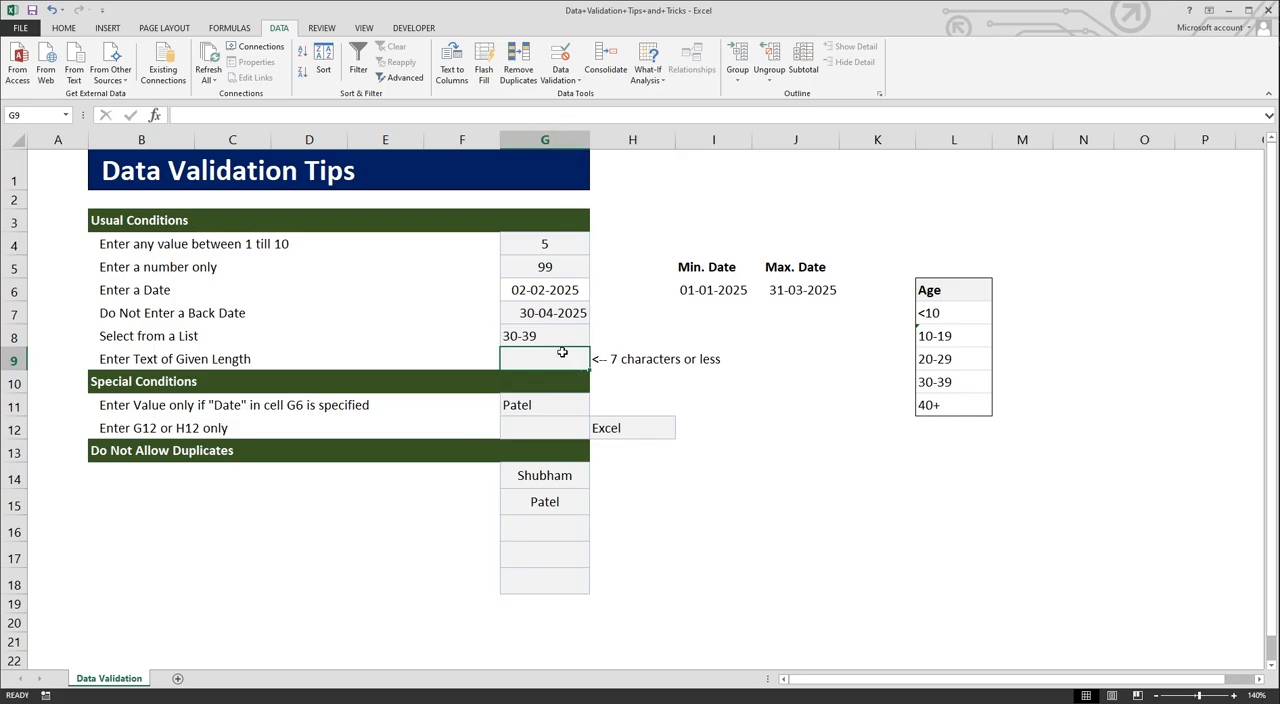
pyautogui.click(562, 75)
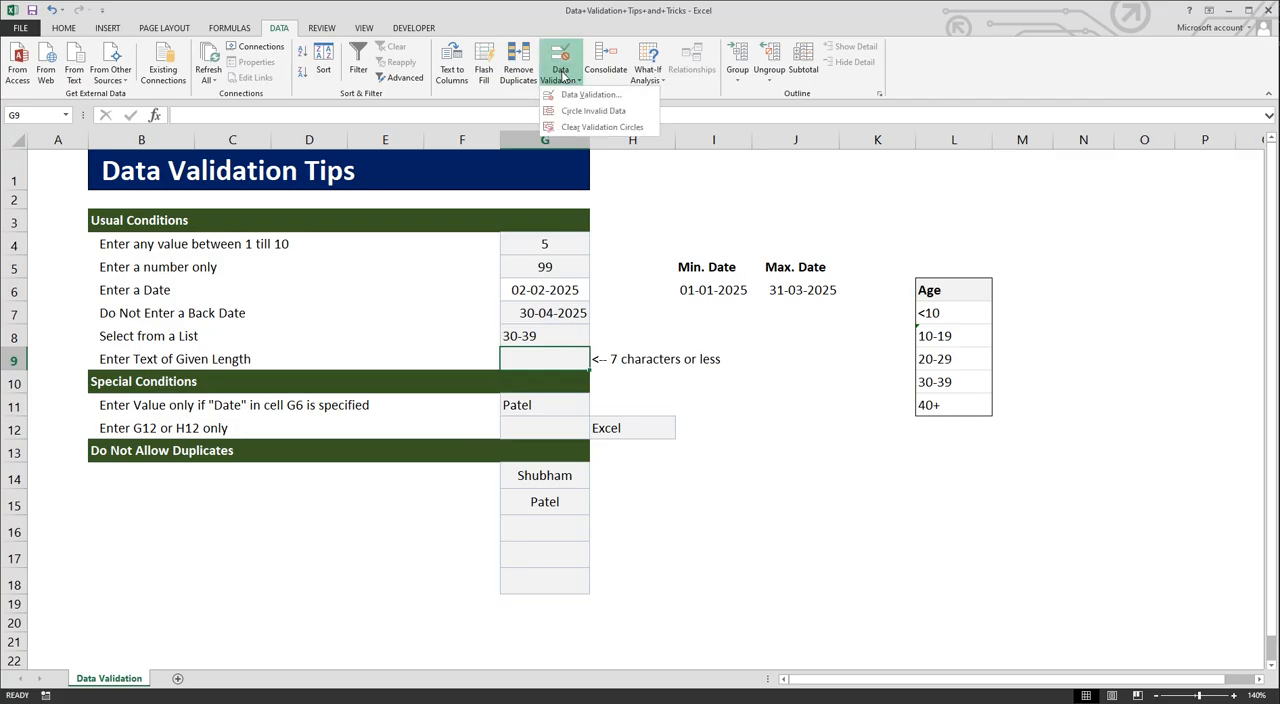
pyautogui.click(590, 95)
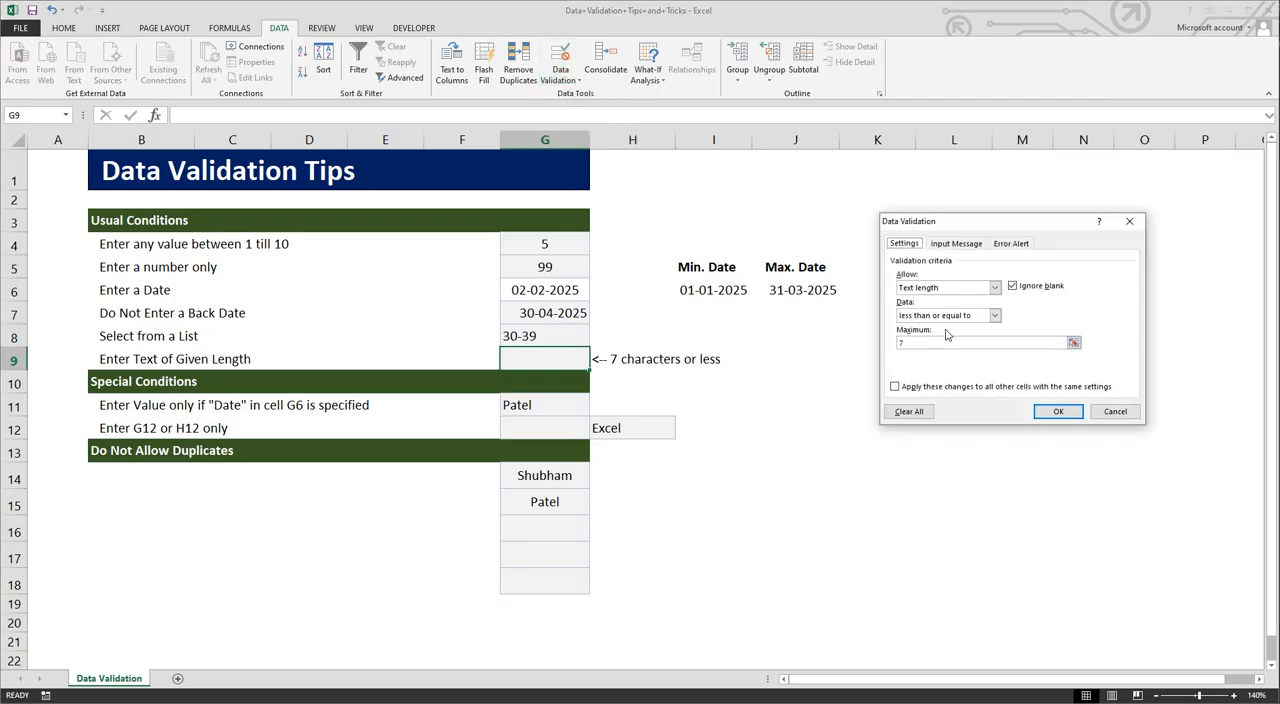
pyautogui.click(994, 288)
pyautogui.click(964, 352)
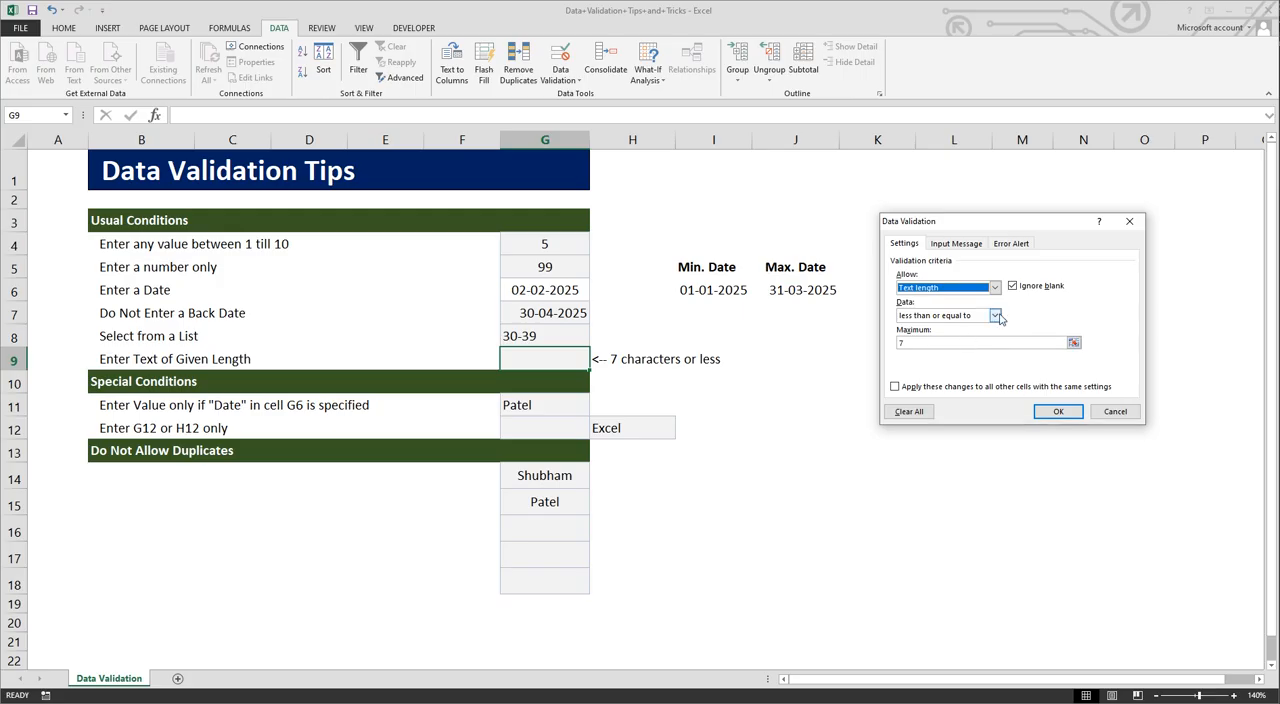
pyautogui.click(995, 316)
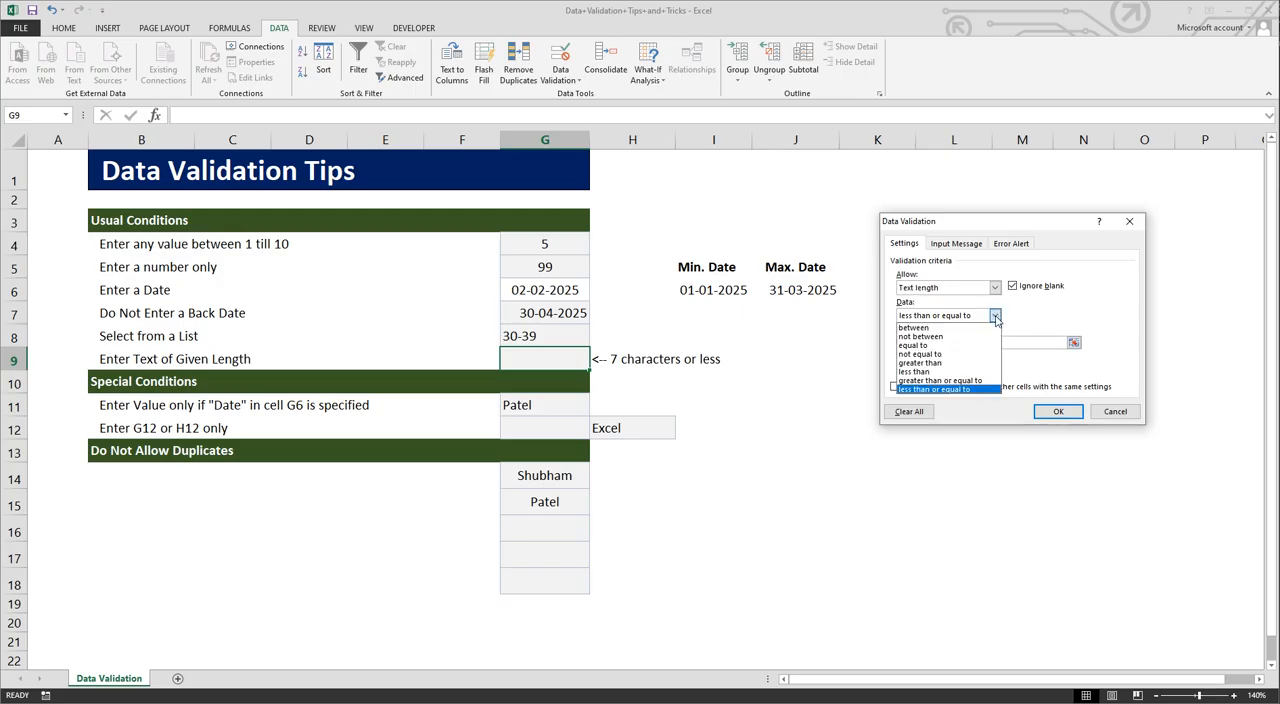
pyautogui.click(979, 389)
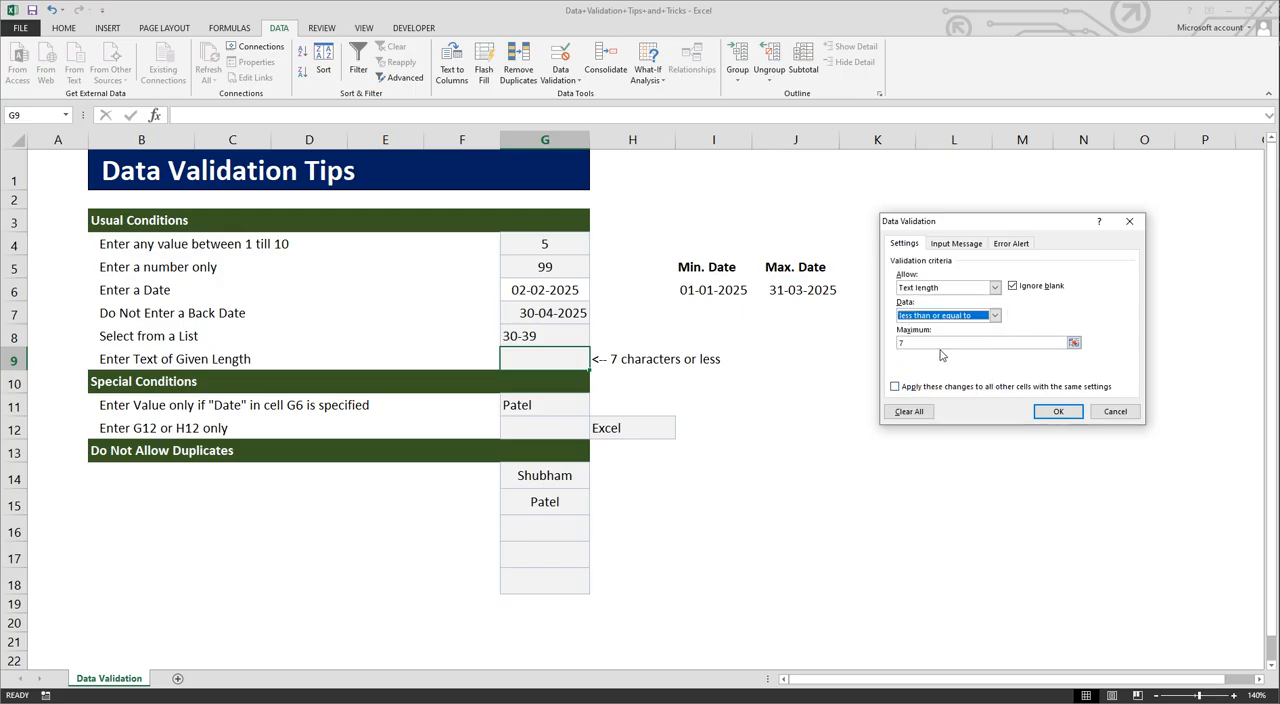
pyautogui.click(1058, 411)
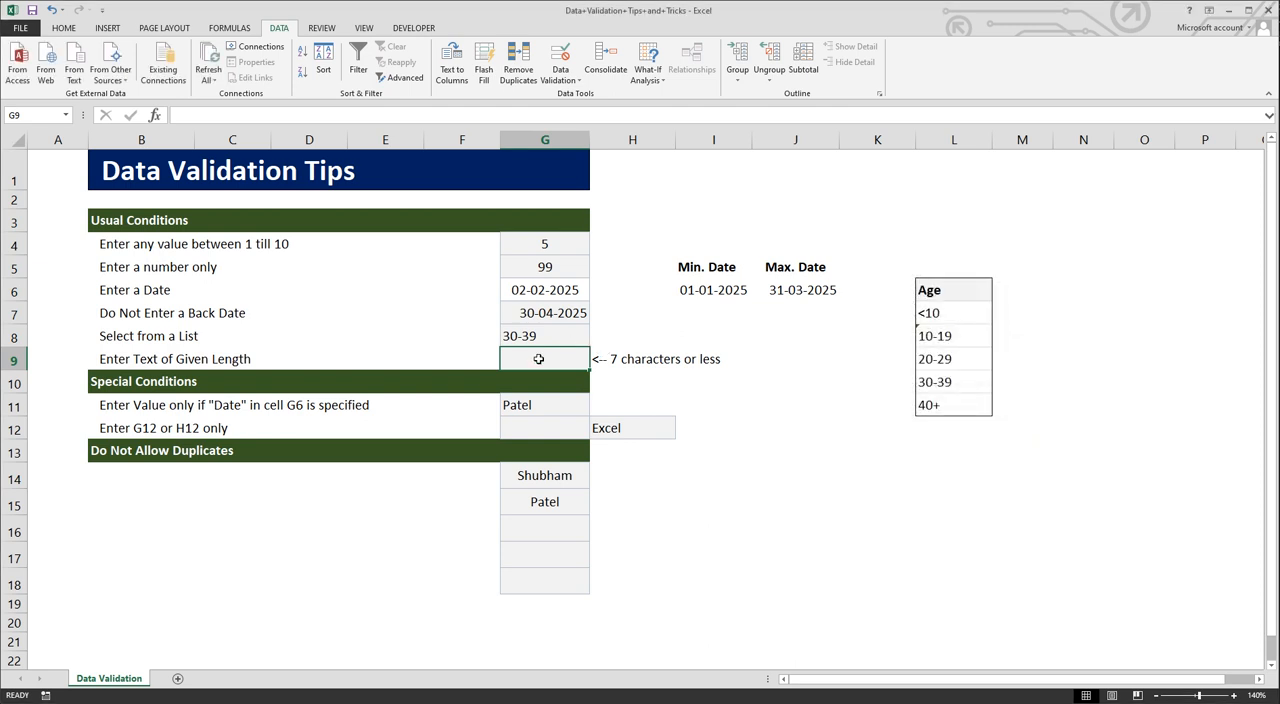
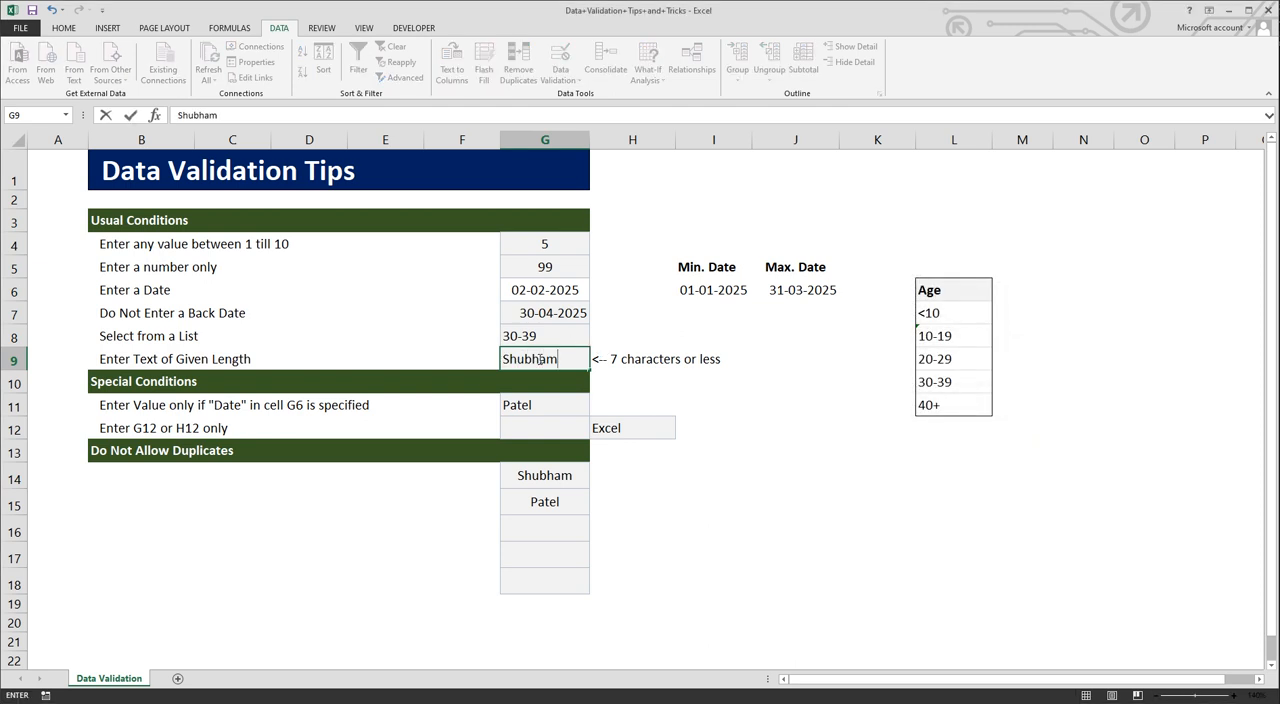
# Step: Enter a seven-letter first name in cell G9
pyautogui.press('Return')
# Step: Test the text length rule by trying to append a surname to the first name in cell G9
pyautogui.click(538, 358)
pyautogui.press('F2')
pyautogui.press('Return')
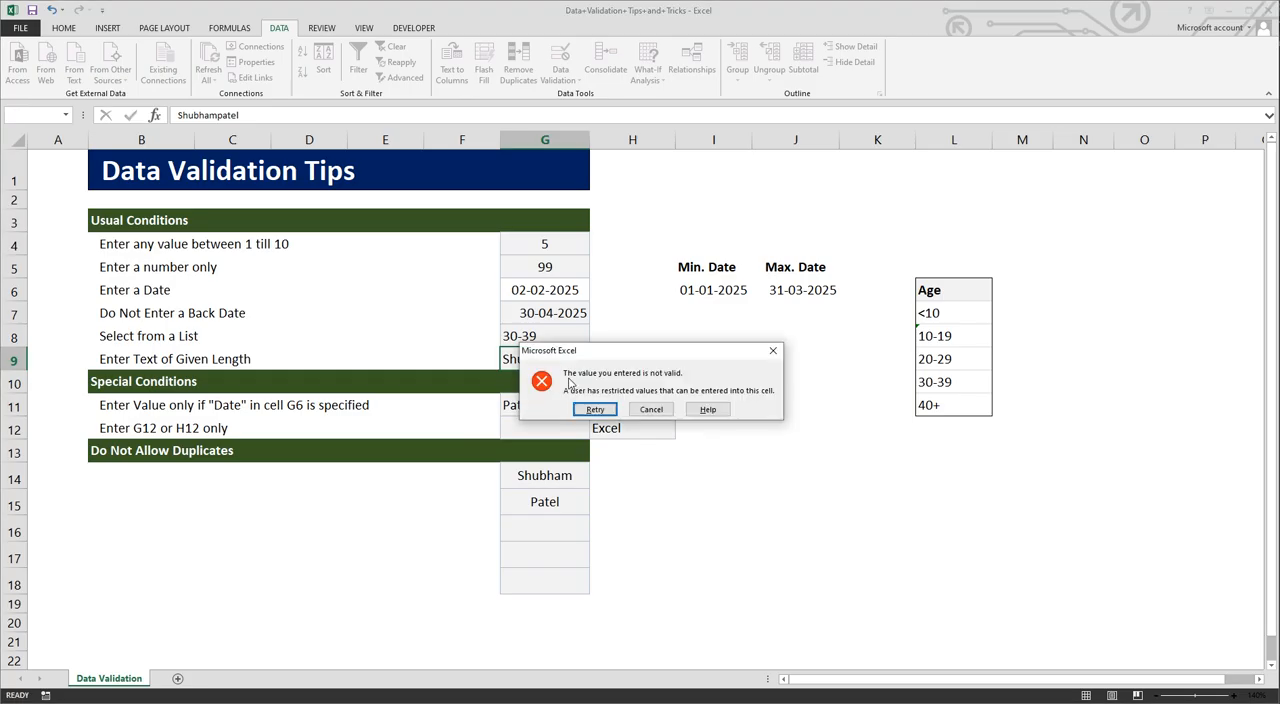
pyautogui.click(652, 409)
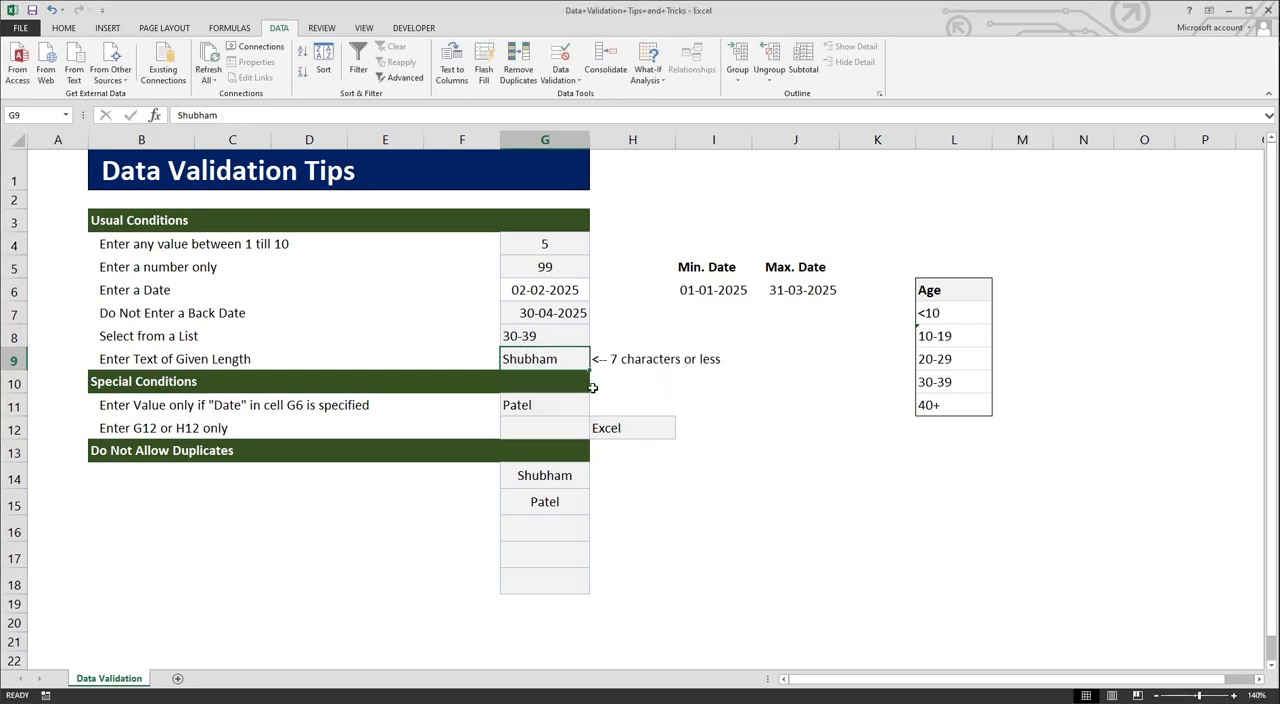
# Step: Highlight the date cell G6 with a yellow fill
pyautogui.click(544, 406)
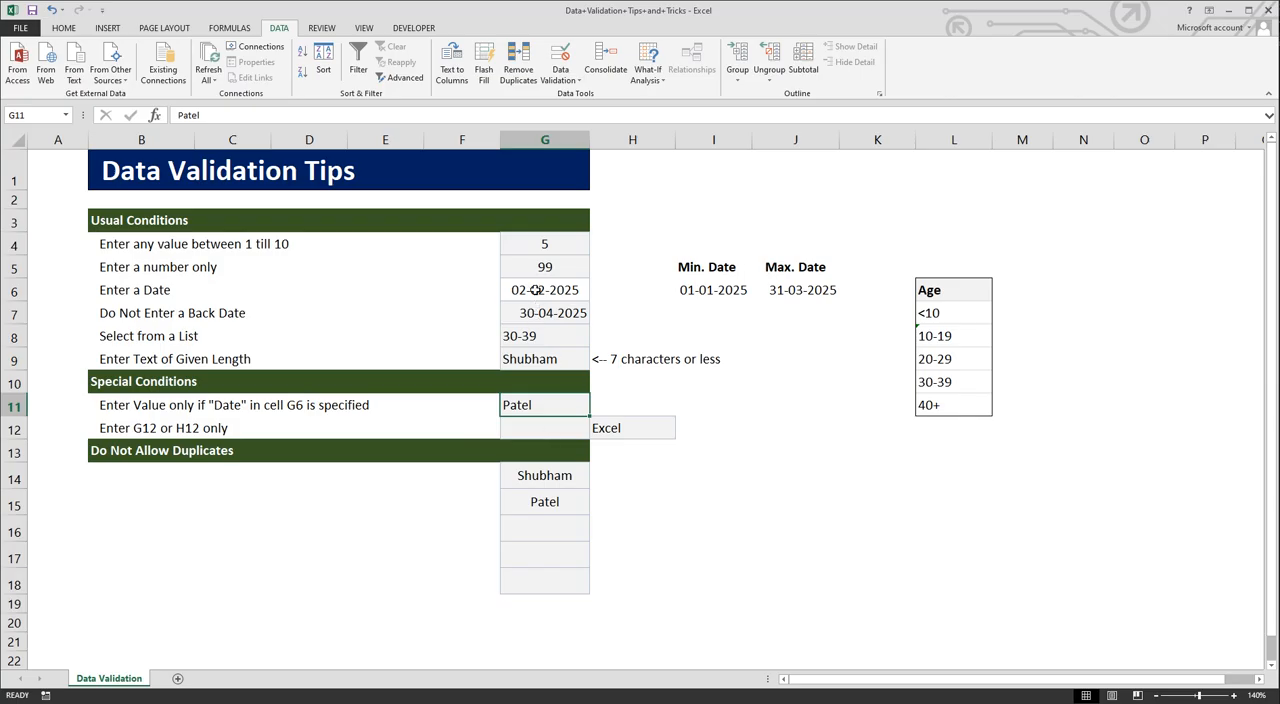
pyautogui.click(536, 290)
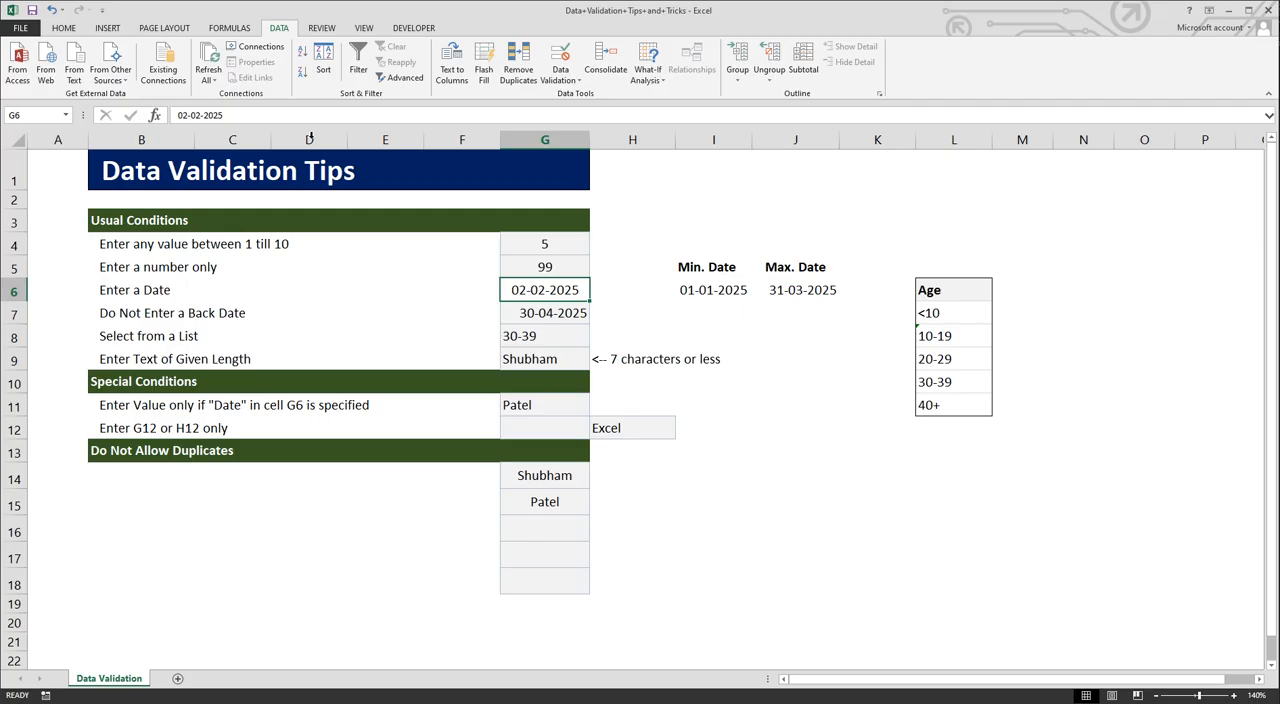
pyautogui.click(70, 30)
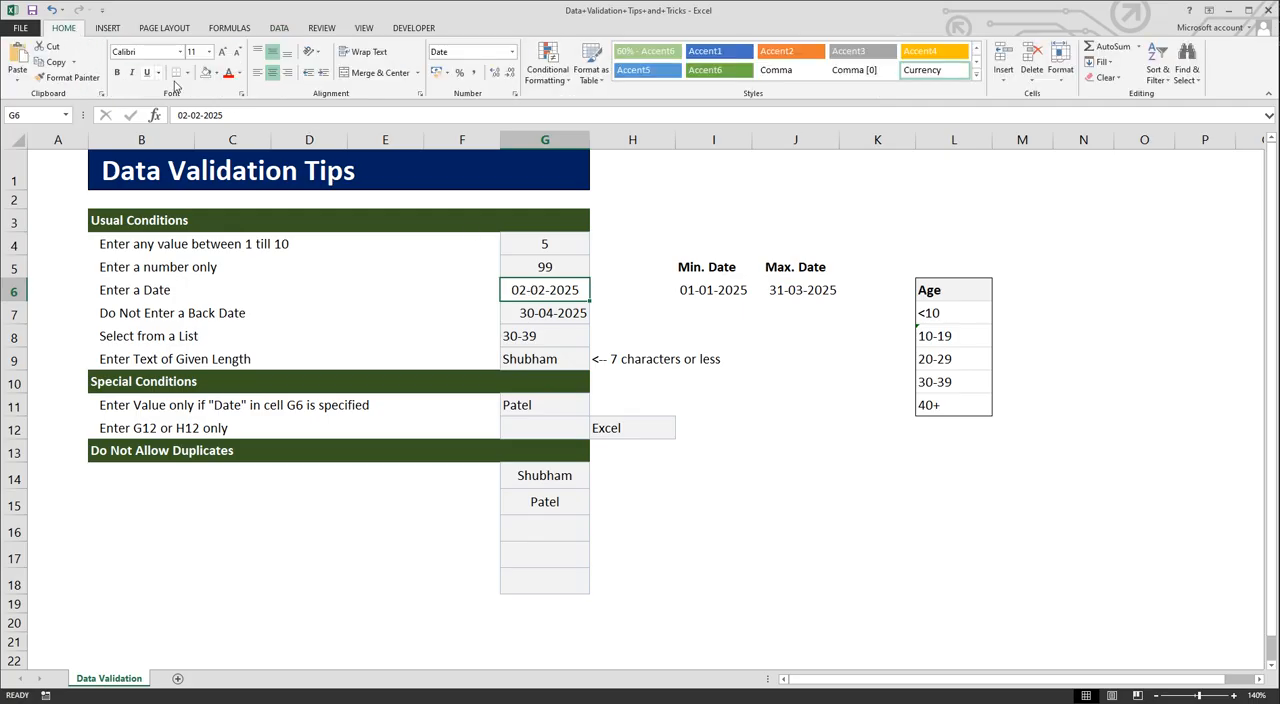
pyautogui.click(216, 73)
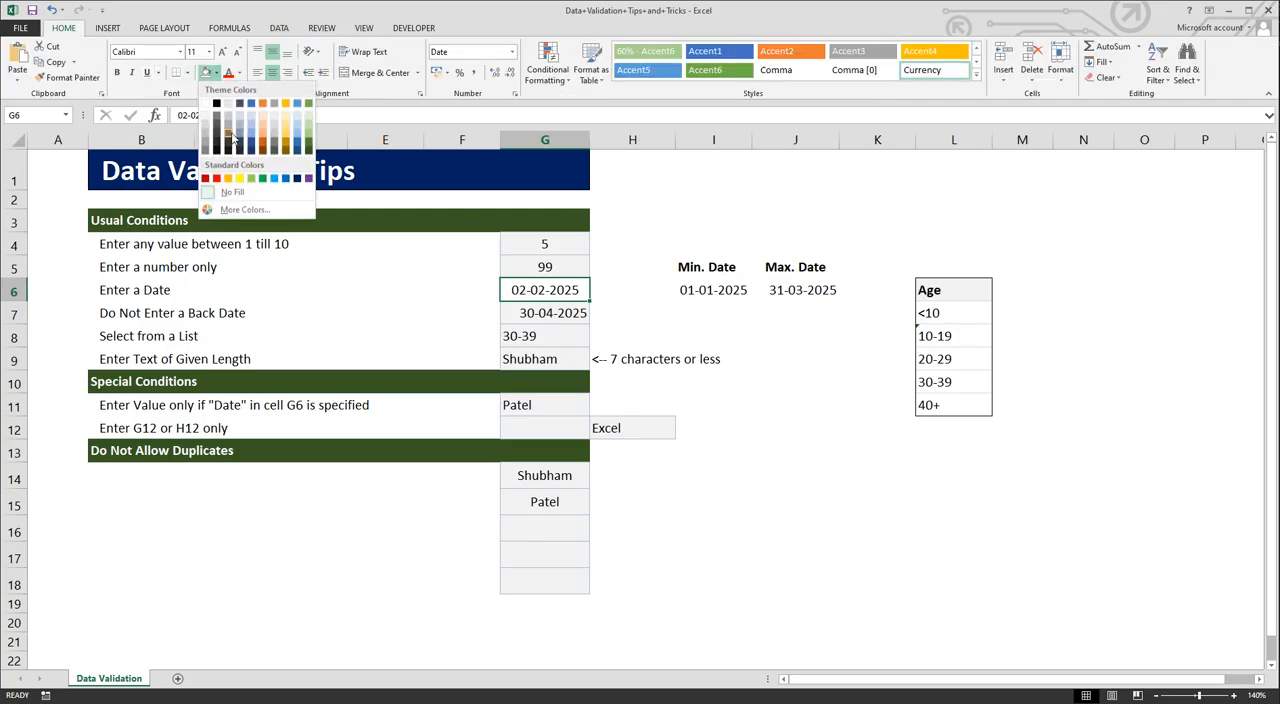
pyautogui.click(238, 180)
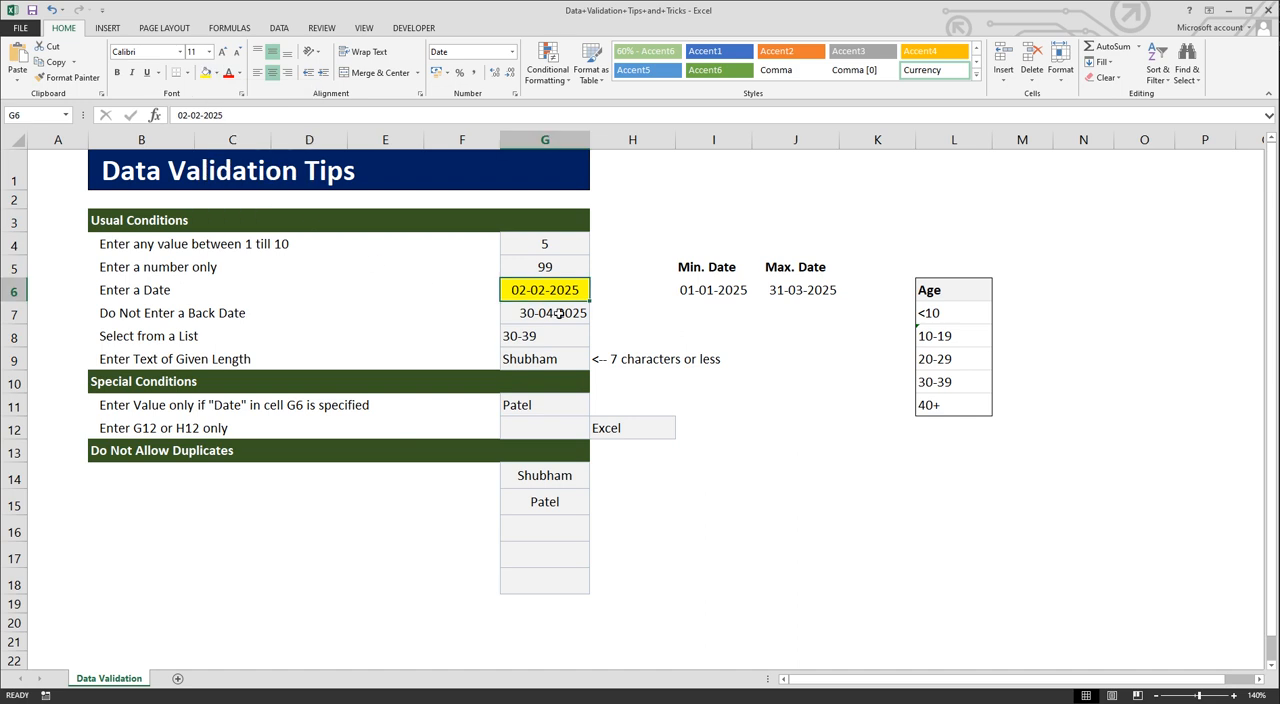
# Step: Apply a Custom validation to cell G11 with the formula =$G$6<>"" and Ignore blank turned off
pyautogui.click(534, 406)
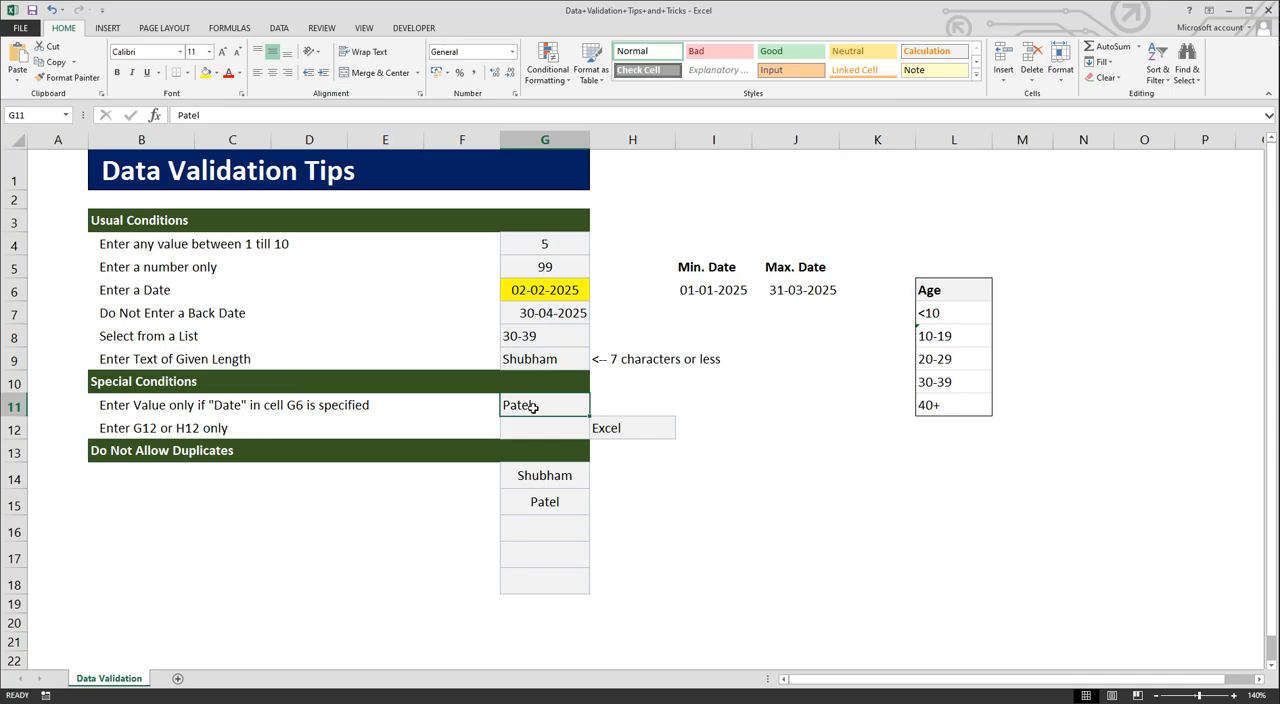
pyautogui.scroll(-4, 557, 85)
pyautogui.click(565, 82)
pyautogui.click(598, 102)
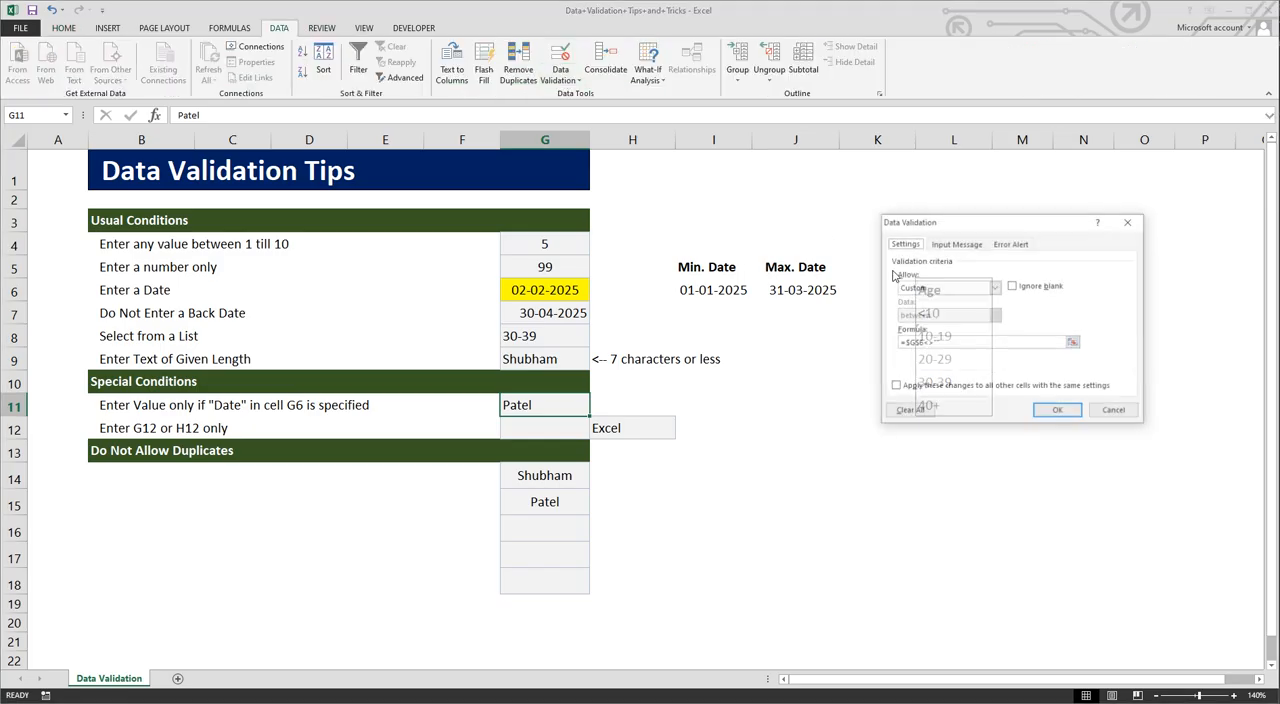
pyautogui.click(948, 290)
pyautogui.click(936, 363)
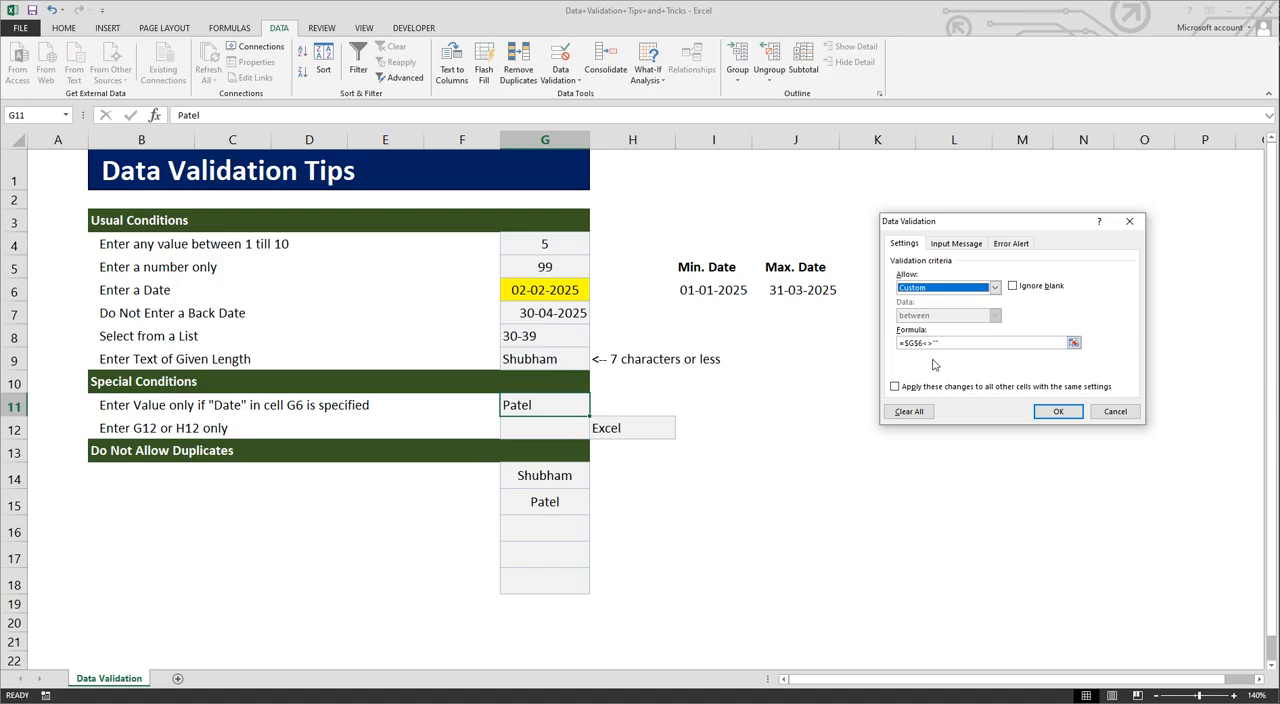
pyautogui.moveTo(905, 345); pyautogui.dragTo(921, 344)
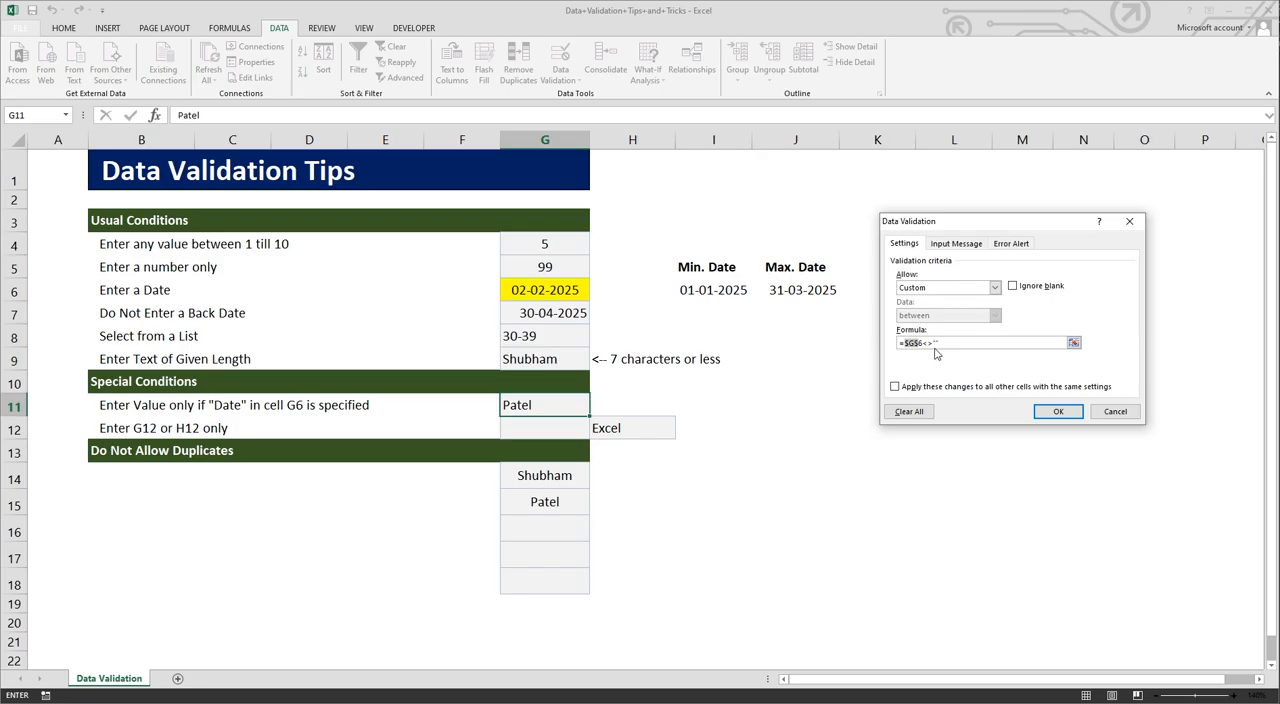
pyautogui.moveTo(923, 343); pyautogui.dragTo(936, 346)
pyautogui.click(940, 345)
pyautogui.moveTo(942, 345); pyautogui.dragTo(934, 344)
pyautogui.click(973, 344)
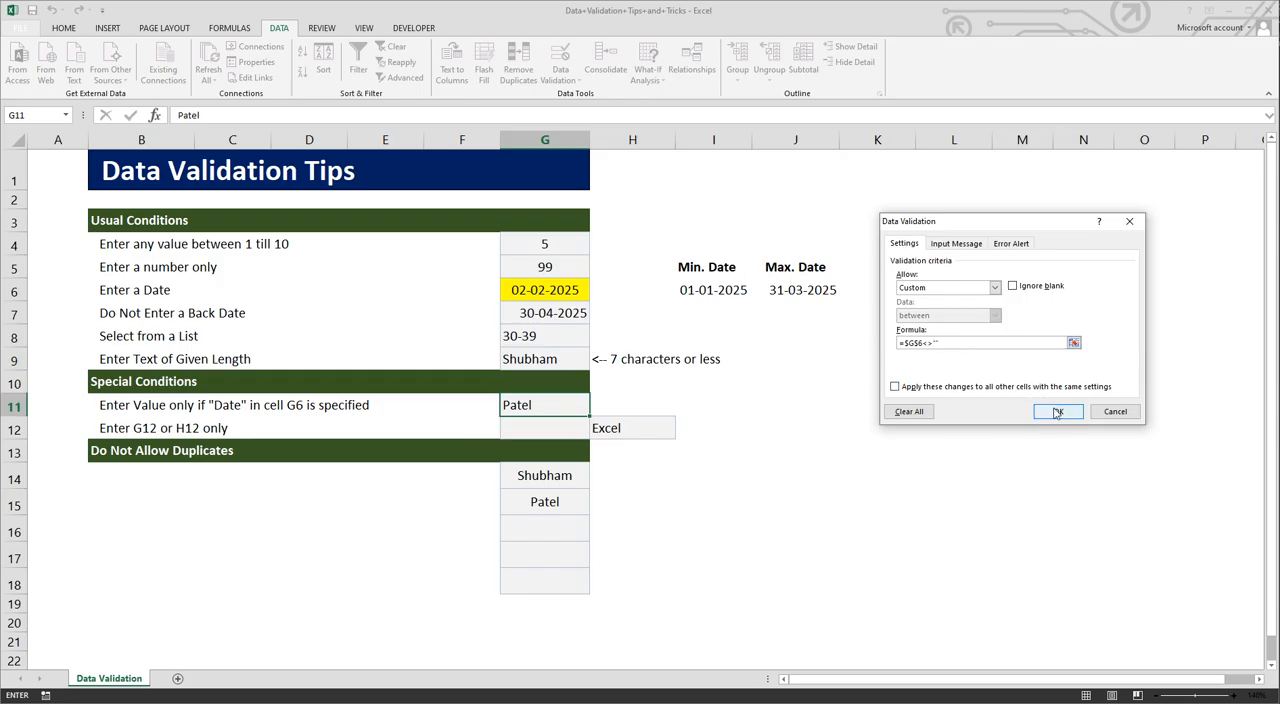
pyautogui.click(1013, 287)
pyautogui.click(1013, 287)
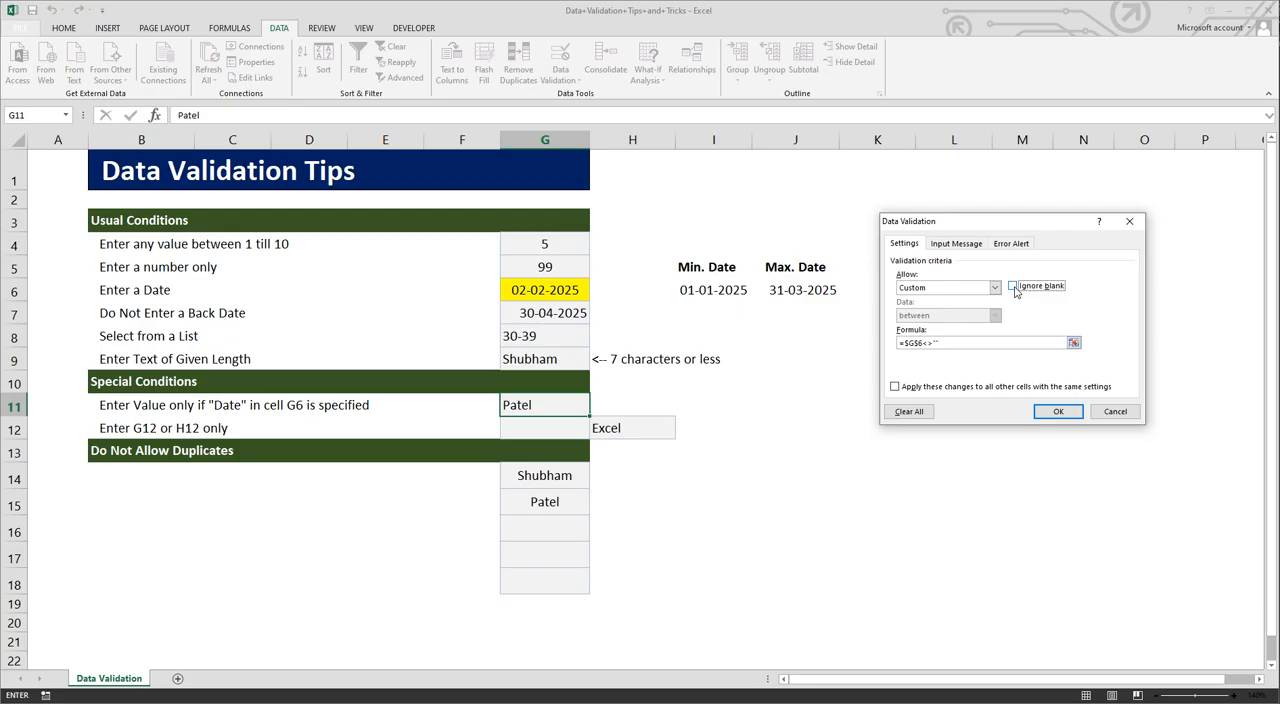
pyautogui.click(1059, 412)
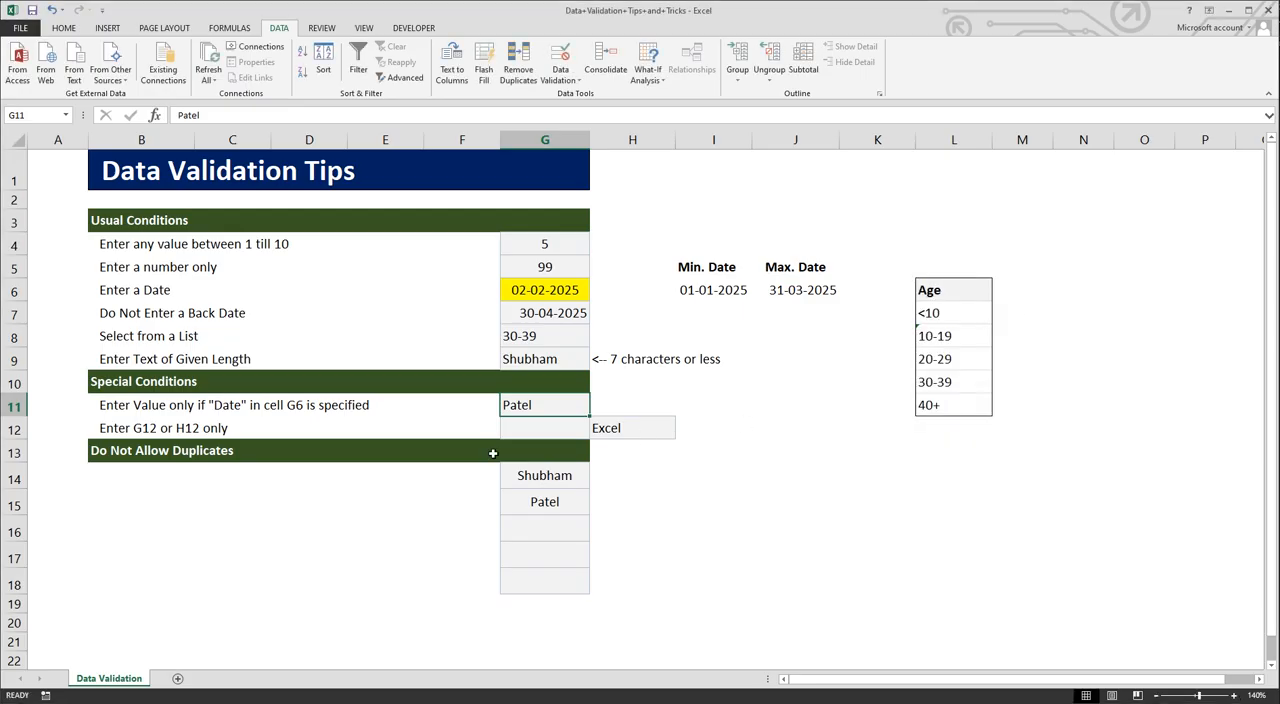
# Step: Re-enter the surname in cell G11 in lowercase while cell G6 holds a date
pyautogui.doubleClick(533, 406)
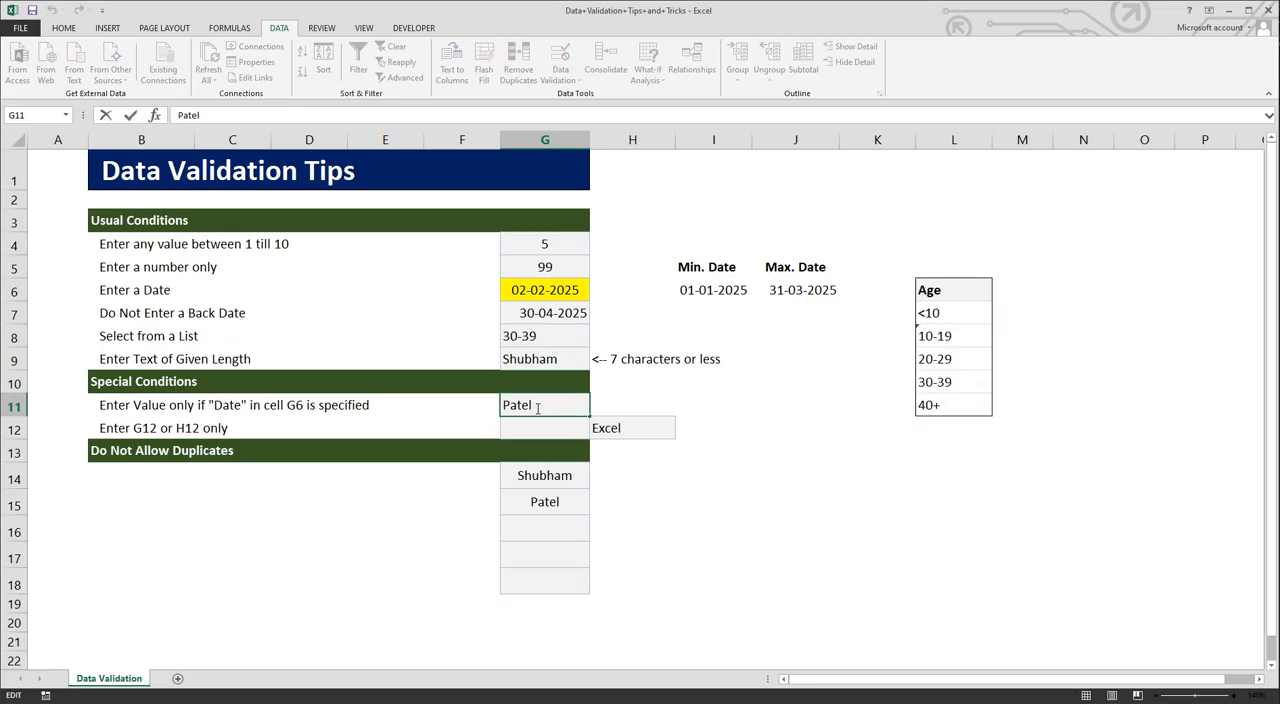
pyautogui.press('BackSpace')
pyautogui.press('BackSpace')
pyautogui.press('BackSpace')
pyautogui.press('BackSpace')
pyautogui.press('BackSpace')
pyautogui.write('pate;l')
pyautogui.press('Return')
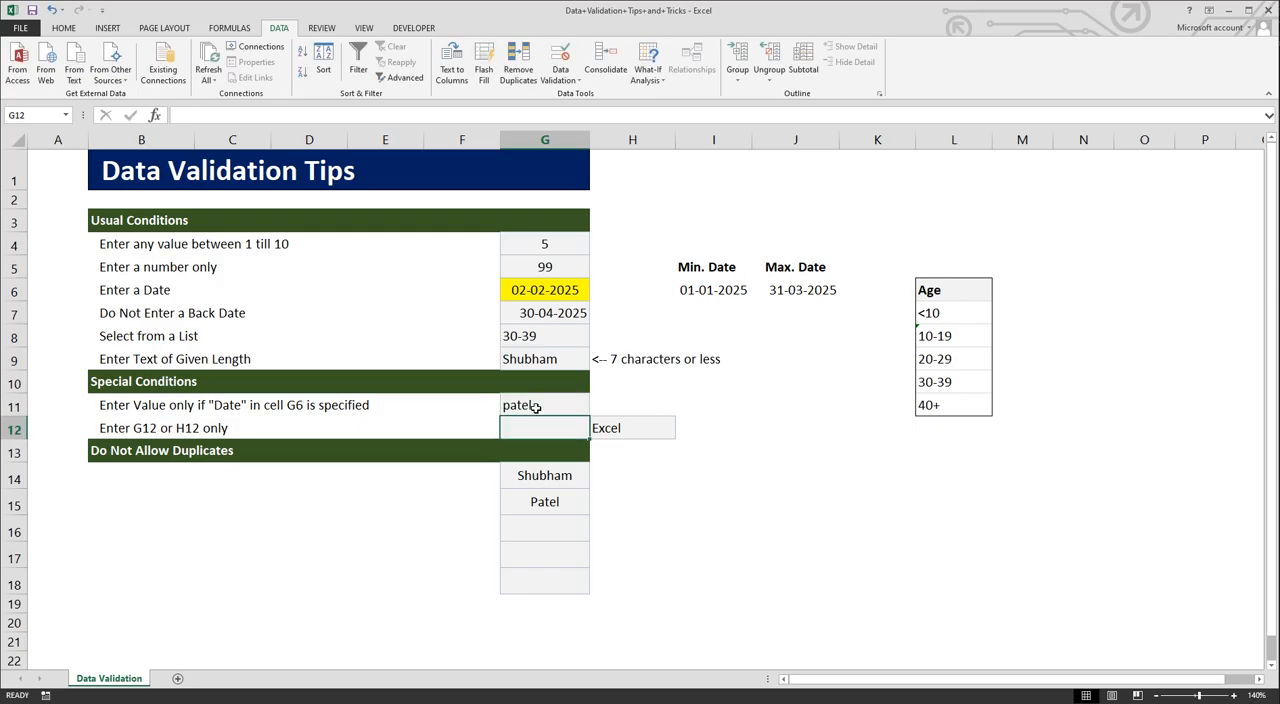
# Step: Clear the date in cell G6 and test the custom rule by trying to enter a first name in cell G11
pyautogui.click(541, 289)
pyautogui.press('Delete')
pyautogui.doubleClick(535, 403)
pyautogui.press('BackSpace')
pyautogui.press('BackSpace')
pyautogui.press('BackSpace')
pyautogui.press('BackSpace')
pyautogui.press('BackSpace')
pyautogui.write('shubham')
pyautogui.press('Return')
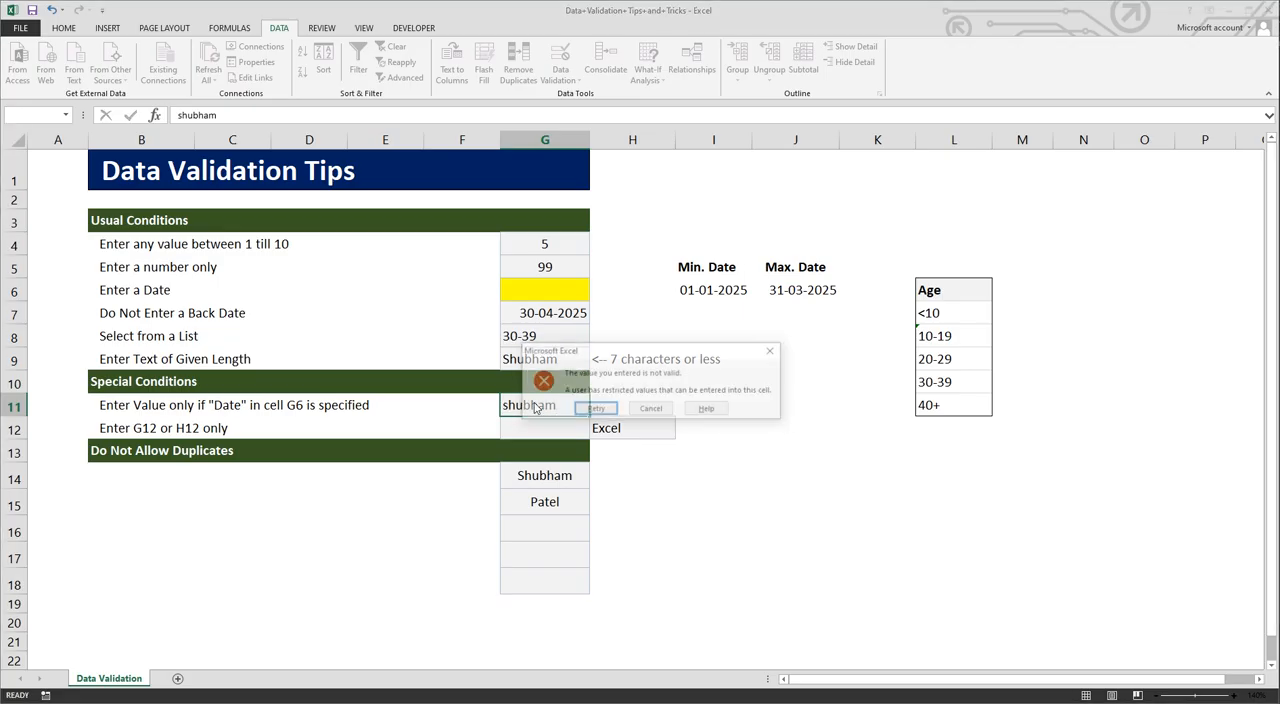
pyautogui.click(651, 409)
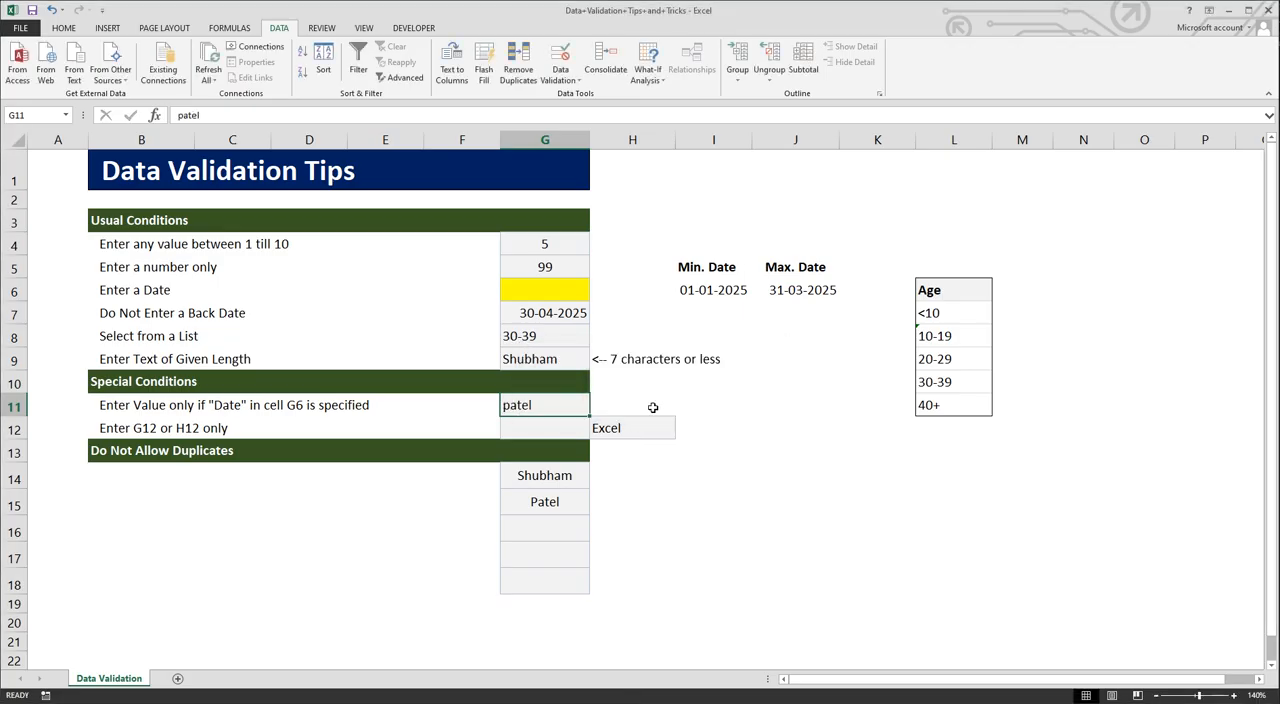
# Step: Try to enter the date 02/04/2025 in the yellow cell G6
pyautogui.click(550, 289)
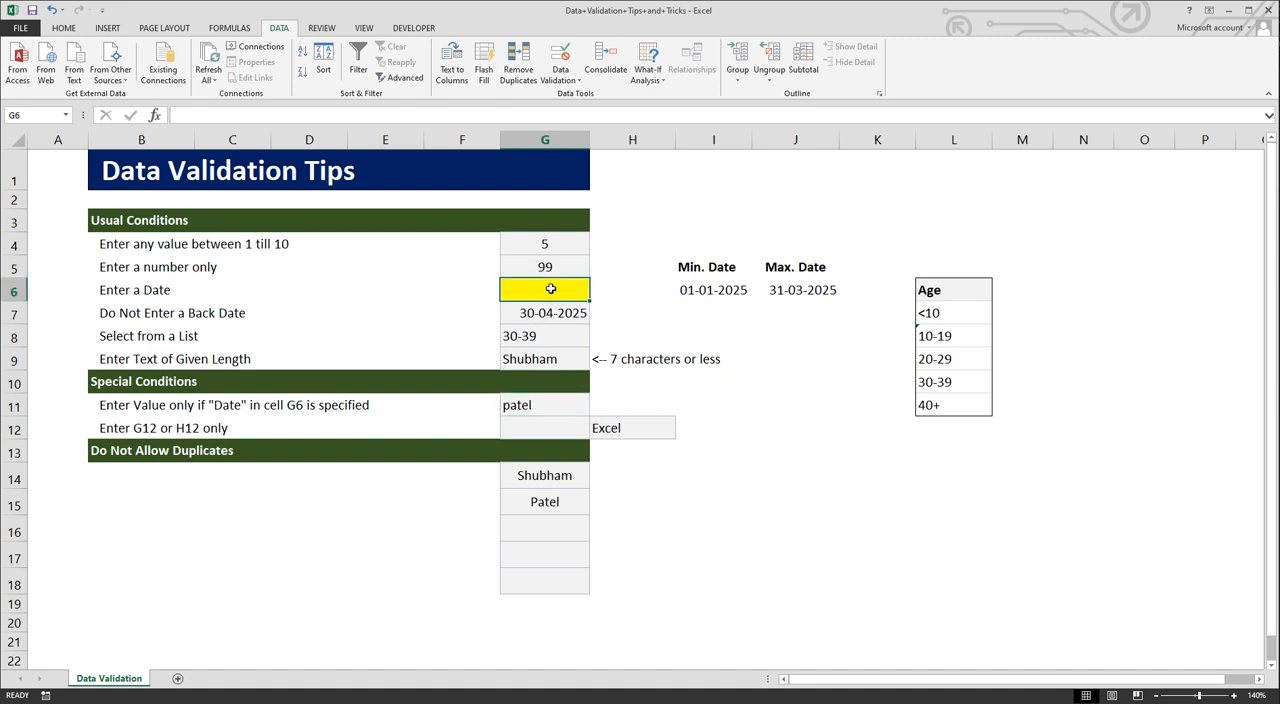
pyautogui.write('02/')
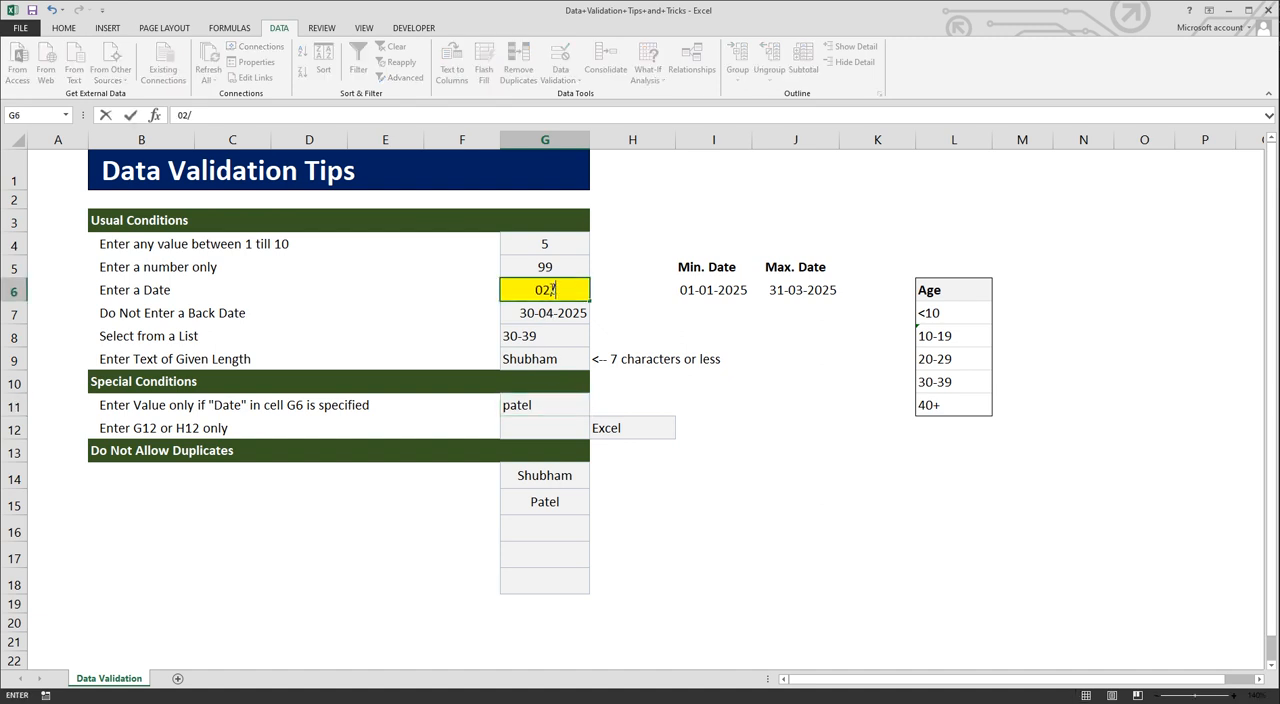
pyautogui.write('04/2025')
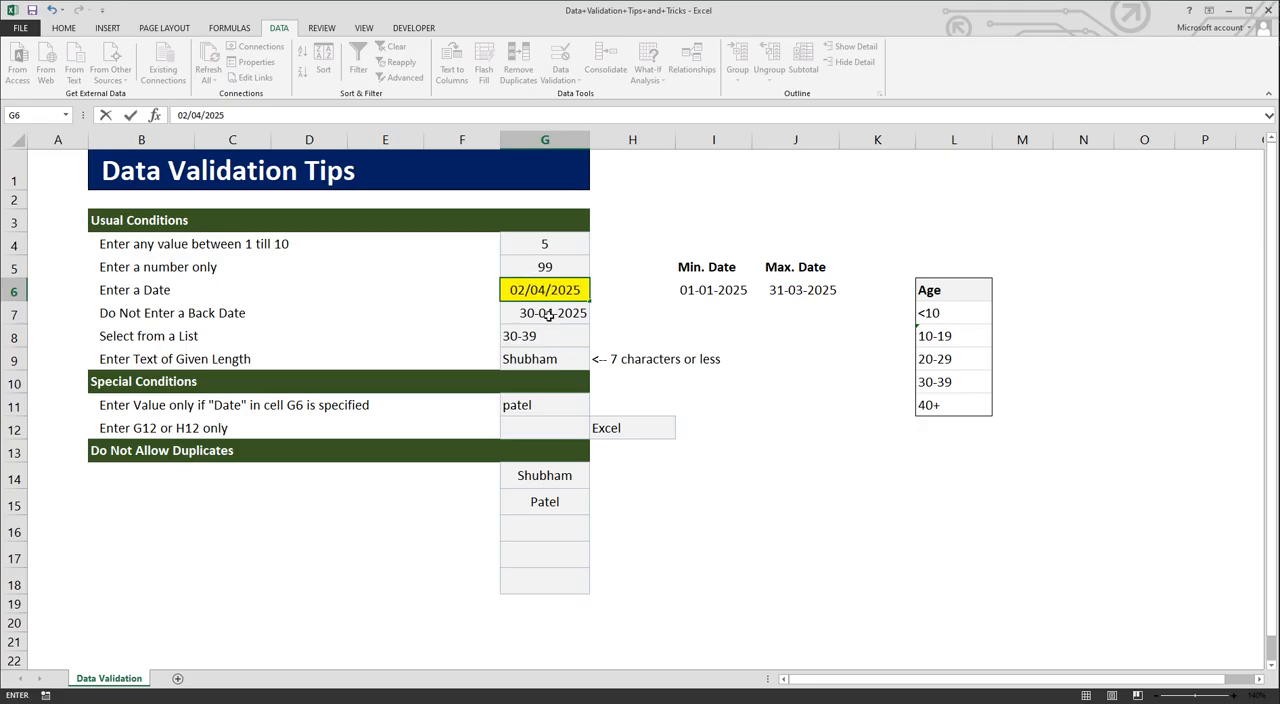
pyautogui.press('Return')
pyautogui.click(648, 407)
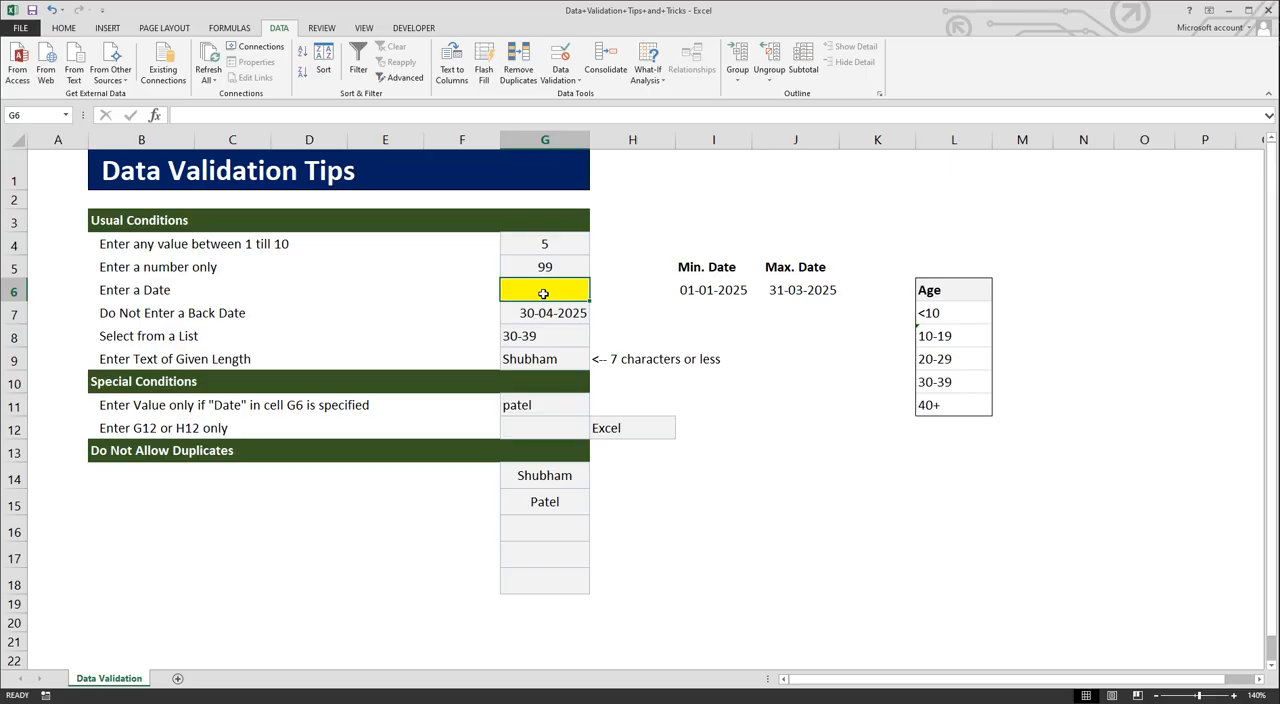
# Step: Try to re-enter the surname in cell G11 while cell G6 is empty
pyautogui.click(541, 408)
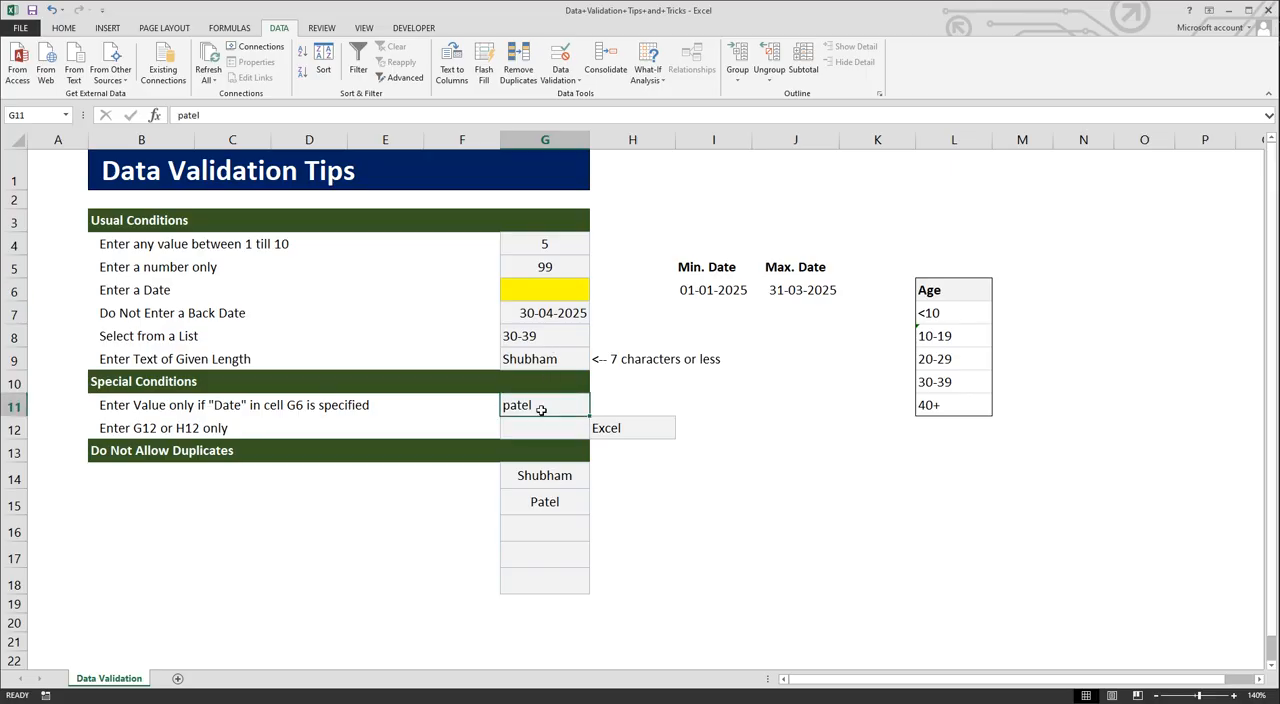
pyautogui.press('BackSpace')
pyautogui.write('patel')
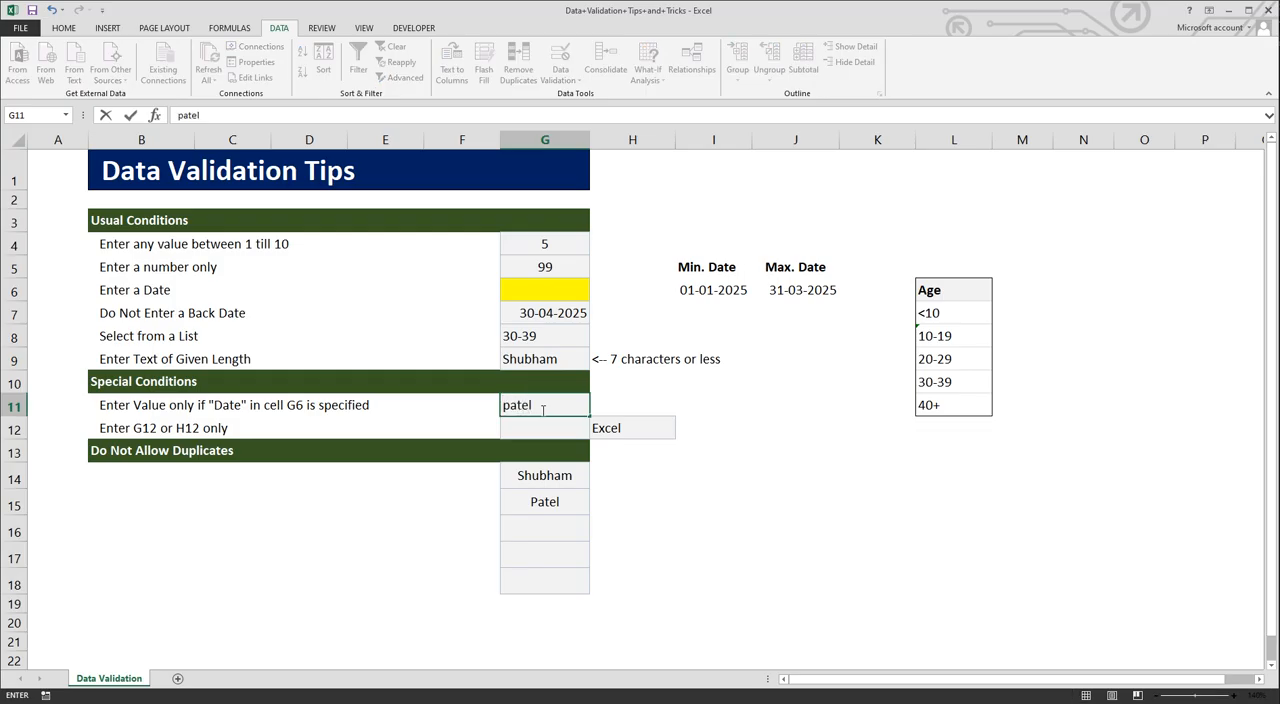
pyautogui.press('Return')
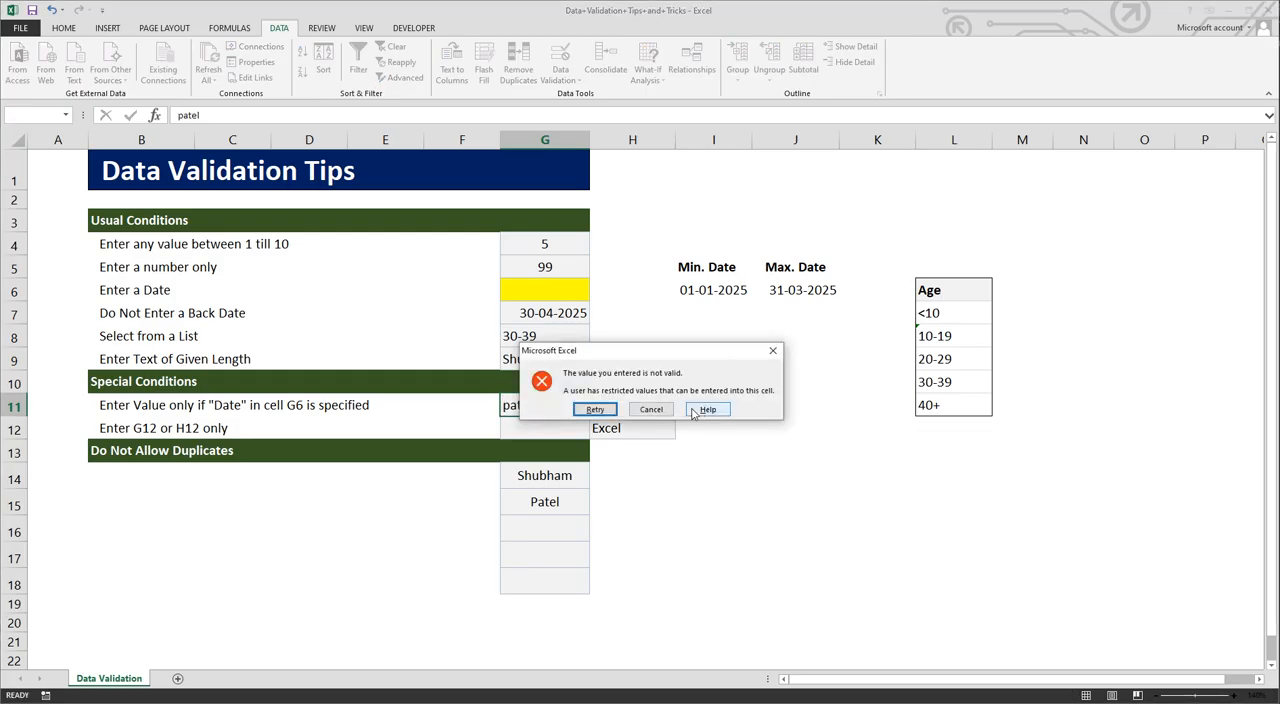
pyautogui.click(652, 409)
# Step: Apply a Custom validation to cells G12:H12 with the formula =COUNTA($G$12:$H$12)<2
pyautogui.click(548, 427)
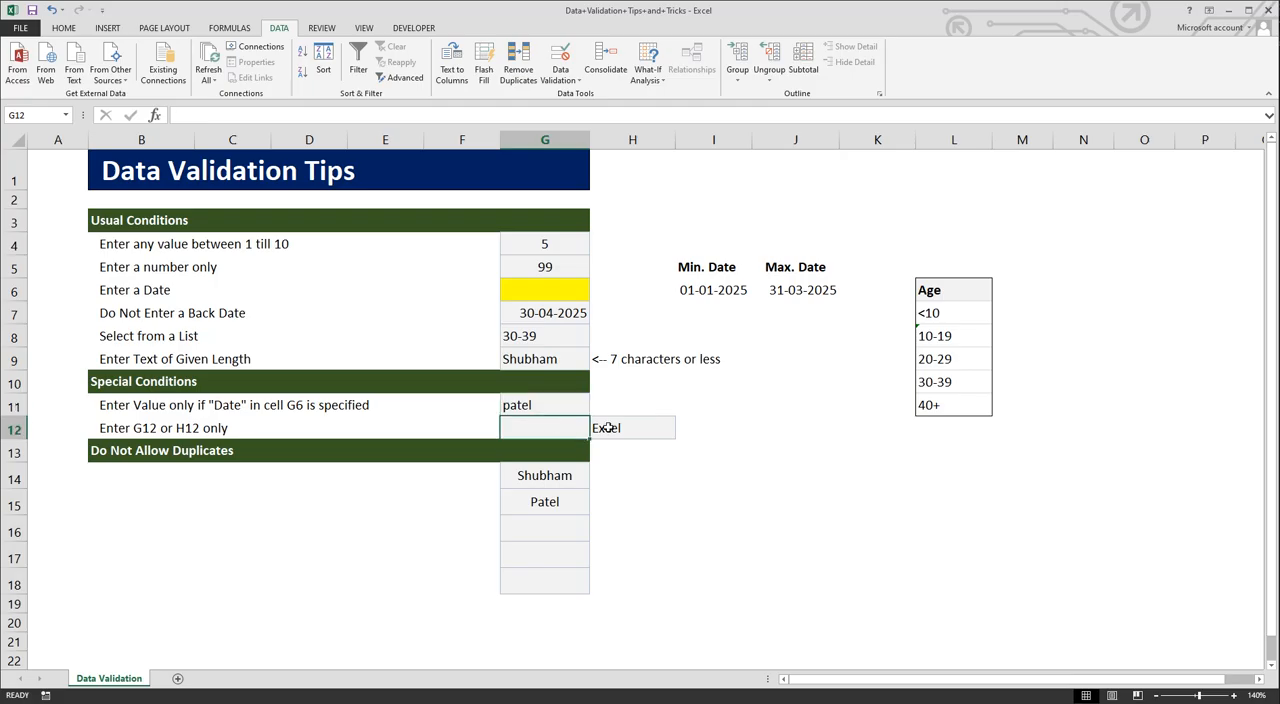
pyautogui.moveTo(563, 429); pyautogui.dragTo(606, 440)
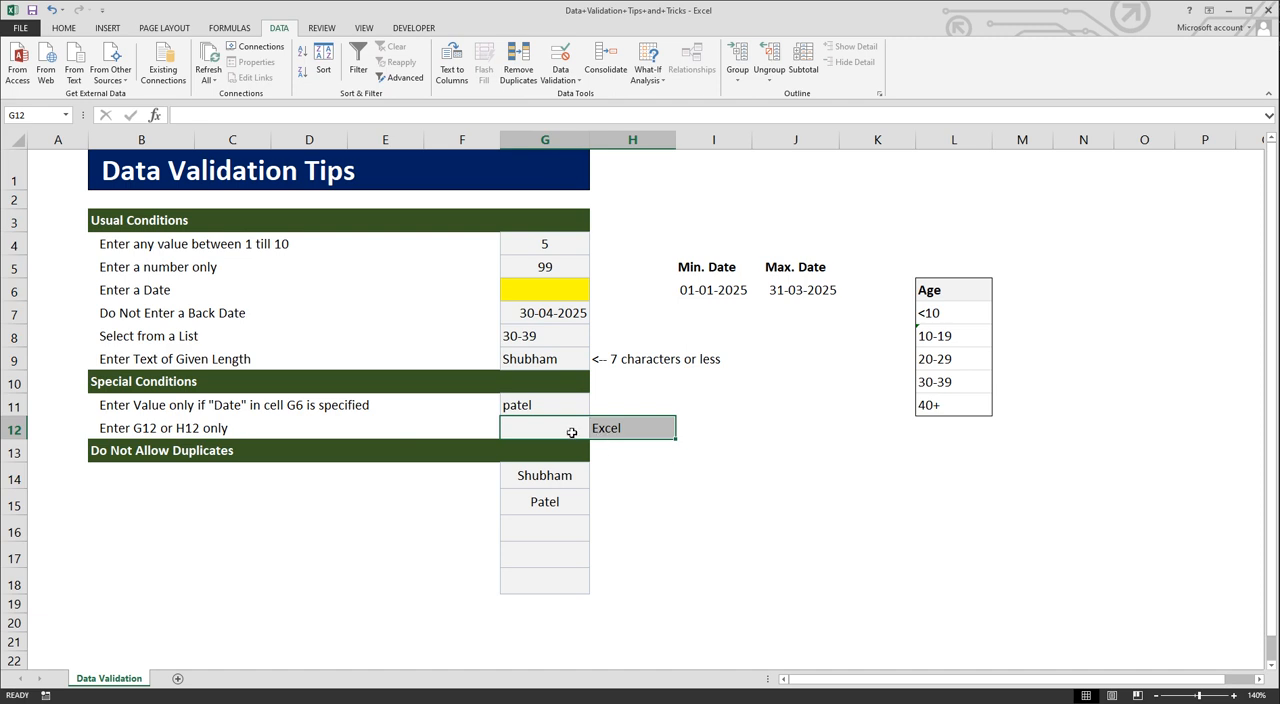
pyautogui.click(568, 431)
pyautogui.moveTo(561, 429); pyautogui.dragTo(602, 427)
pyautogui.click(560, 78)
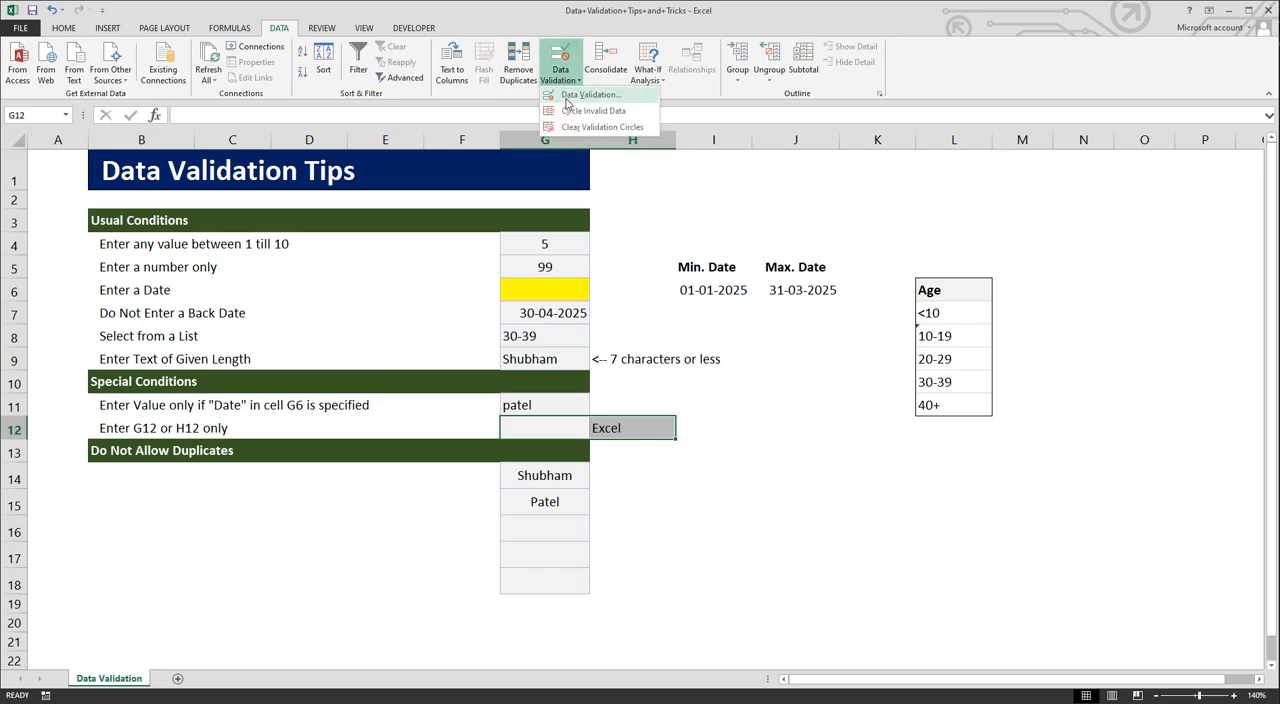
pyautogui.click(580, 95)
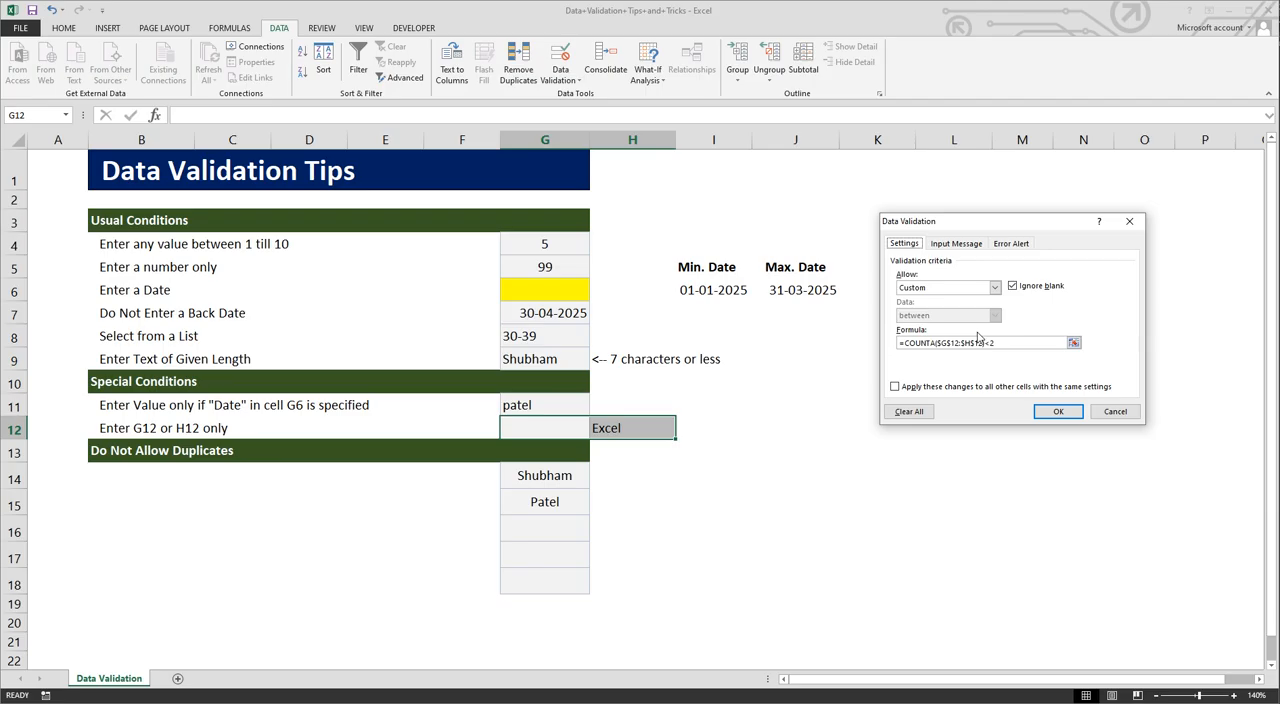
pyautogui.click(995, 287)
pyautogui.click(950, 361)
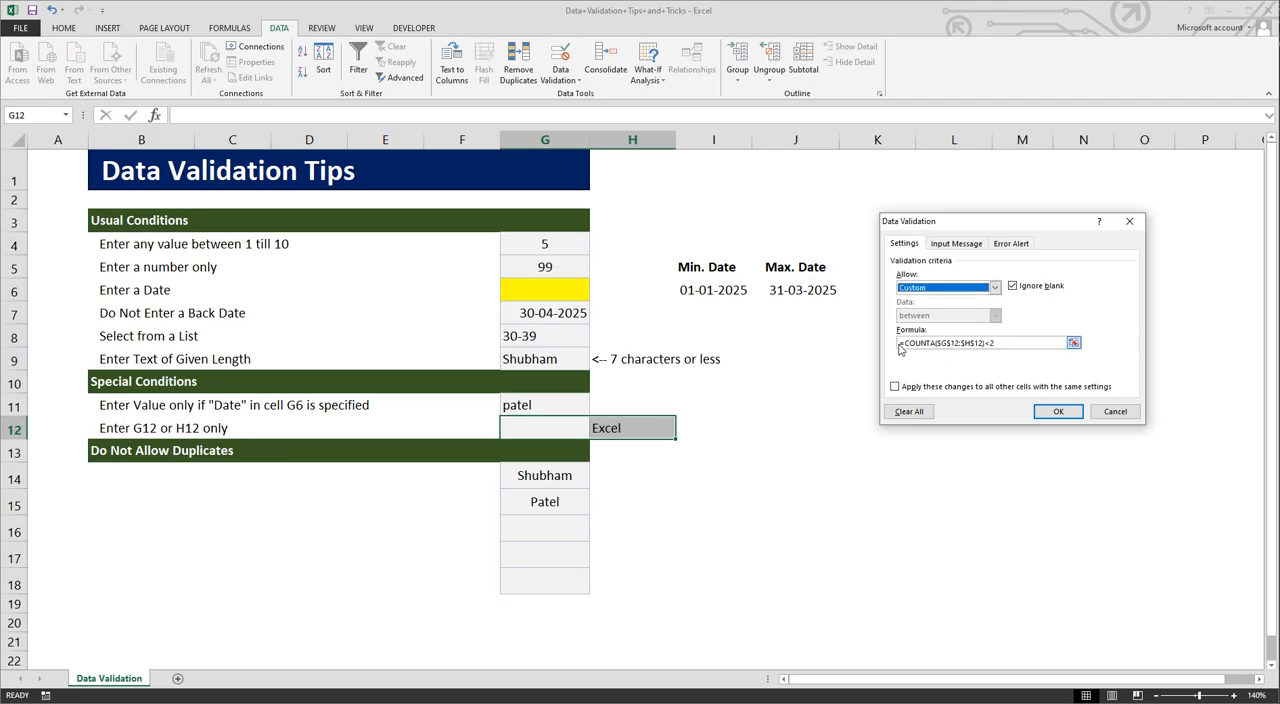
pyautogui.click(905, 343)
pyautogui.moveTo(906, 343); pyautogui.dragTo(938, 343)
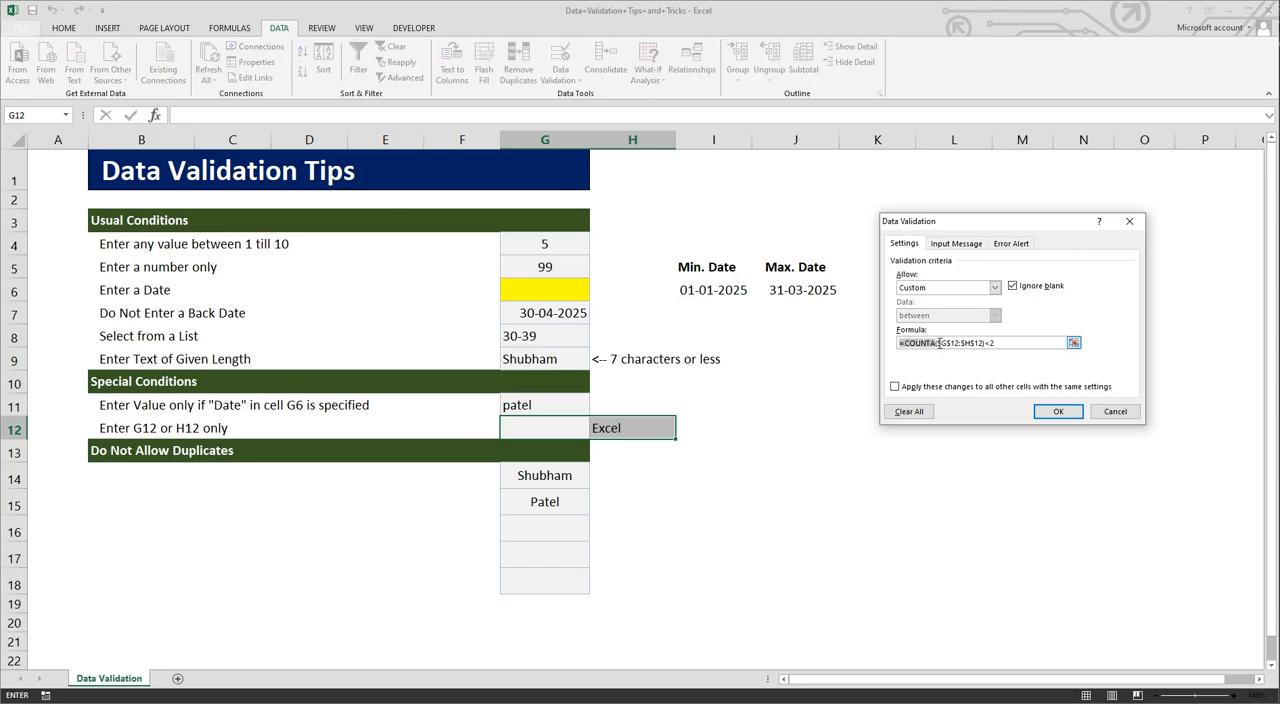
pyautogui.moveTo(937, 343); pyautogui.dragTo(960, 343)
pyautogui.click(986, 343)
pyautogui.click(1044, 412)
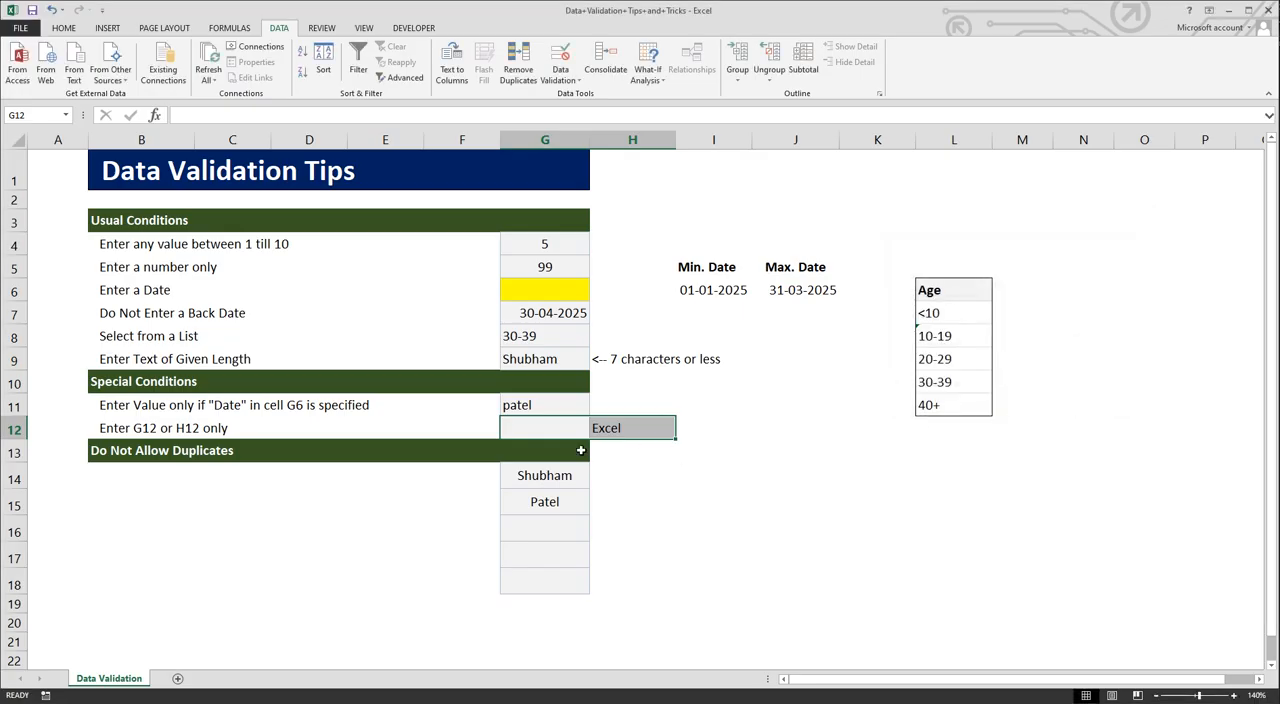
pyautogui.click(552, 433)
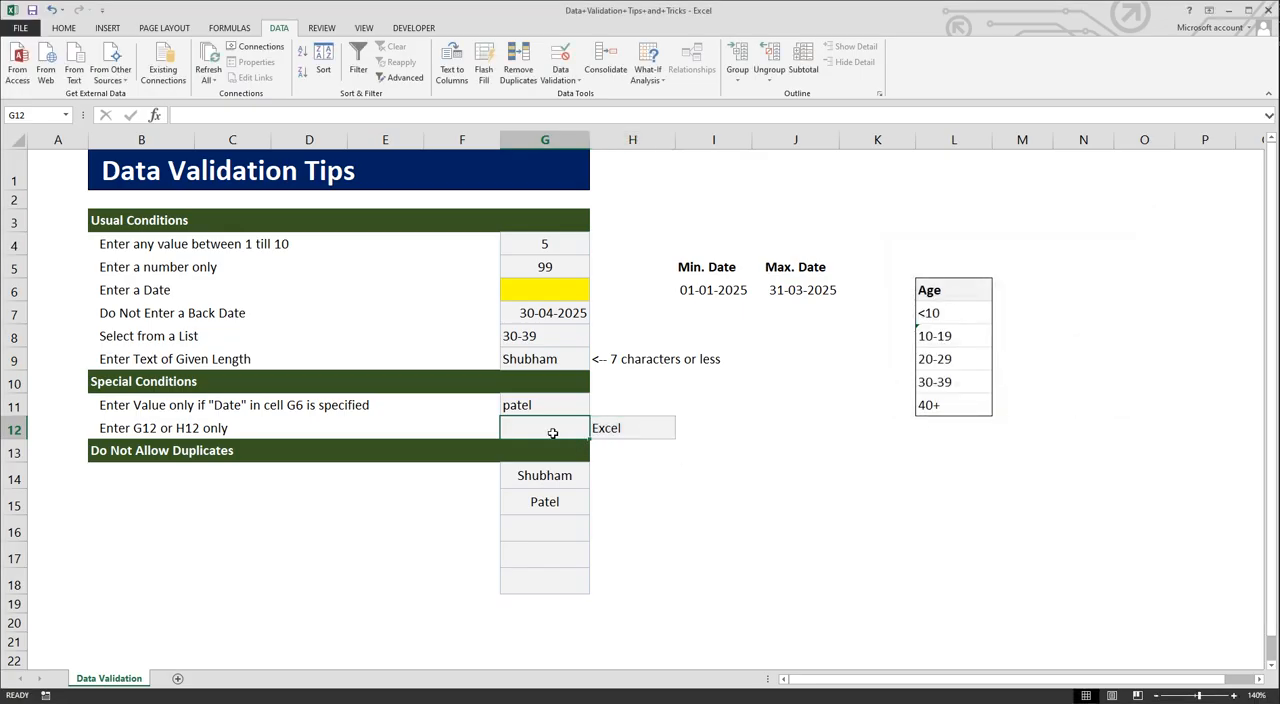
pyautogui.write('shu')
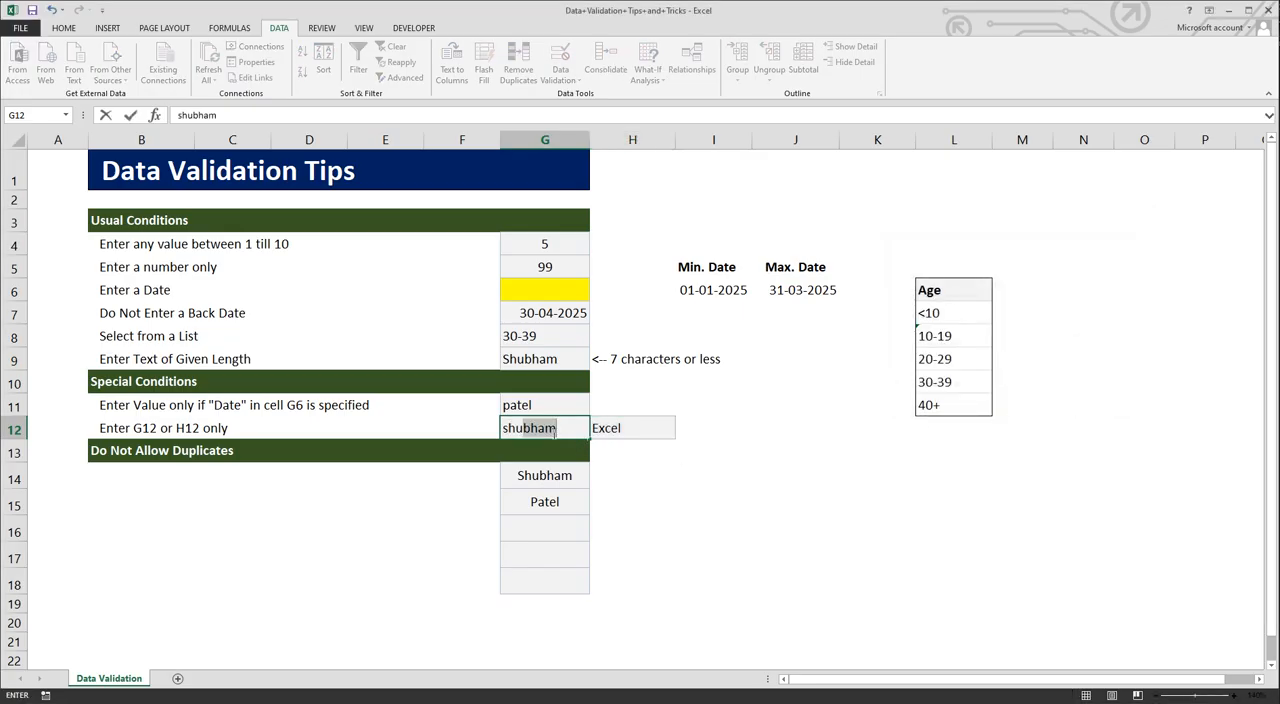
pyautogui.press('BackSpace')
pyautogui.press('BackSpace')
pyautogui.press('BackSpace')
pyautogui.press('BackSpace')
# Step: Clear cell H12 and enter excel in cell G12
pyautogui.press('Tab')
pyautogui.press('Delete')
pyautogui.click(563, 435)
pyautogui.write('excel')
# Step: Try to enter a first name in cell H12 while cell G12 is filled
pyautogui.click(618, 438)
pyautogui.write('shubham')
pyautogui.press('Return')
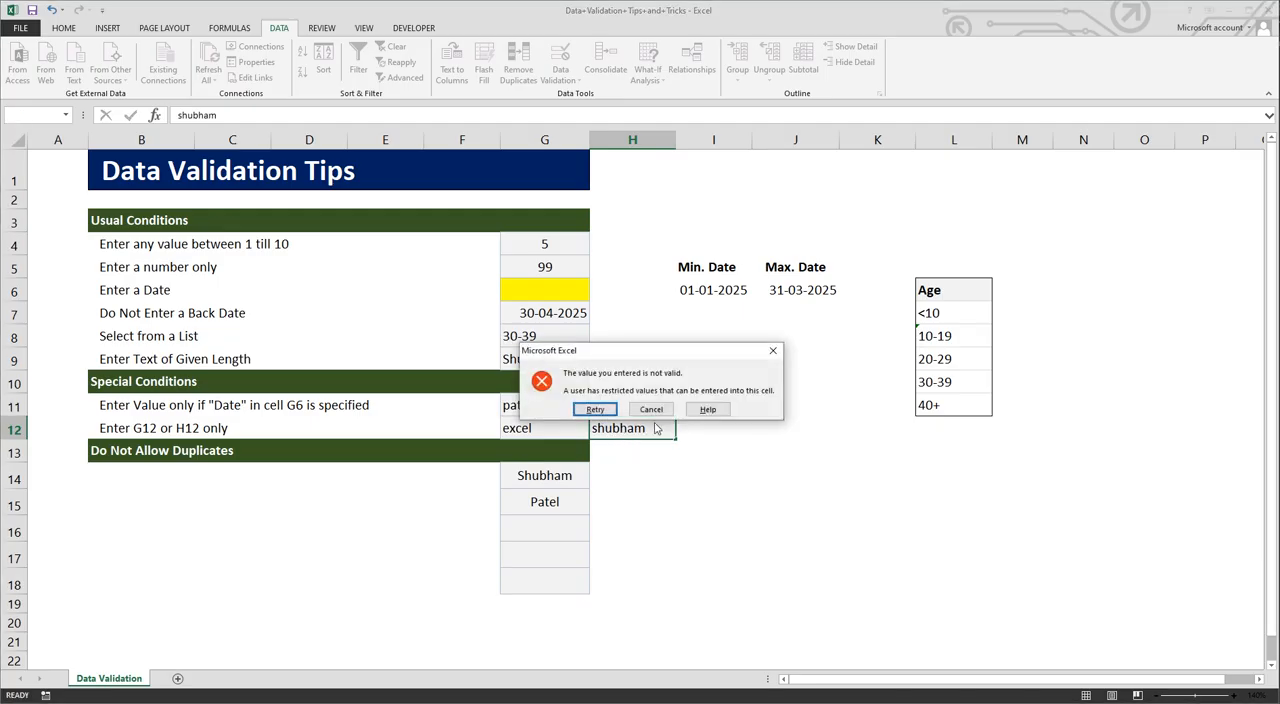
pyautogui.click(658, 410)
# Step: Clear cell G12 and enter excel in cell H12 instead
pyautogui.click(565, 427)
pyautogui.press('Delete')
pyautogui.click(611, 430)
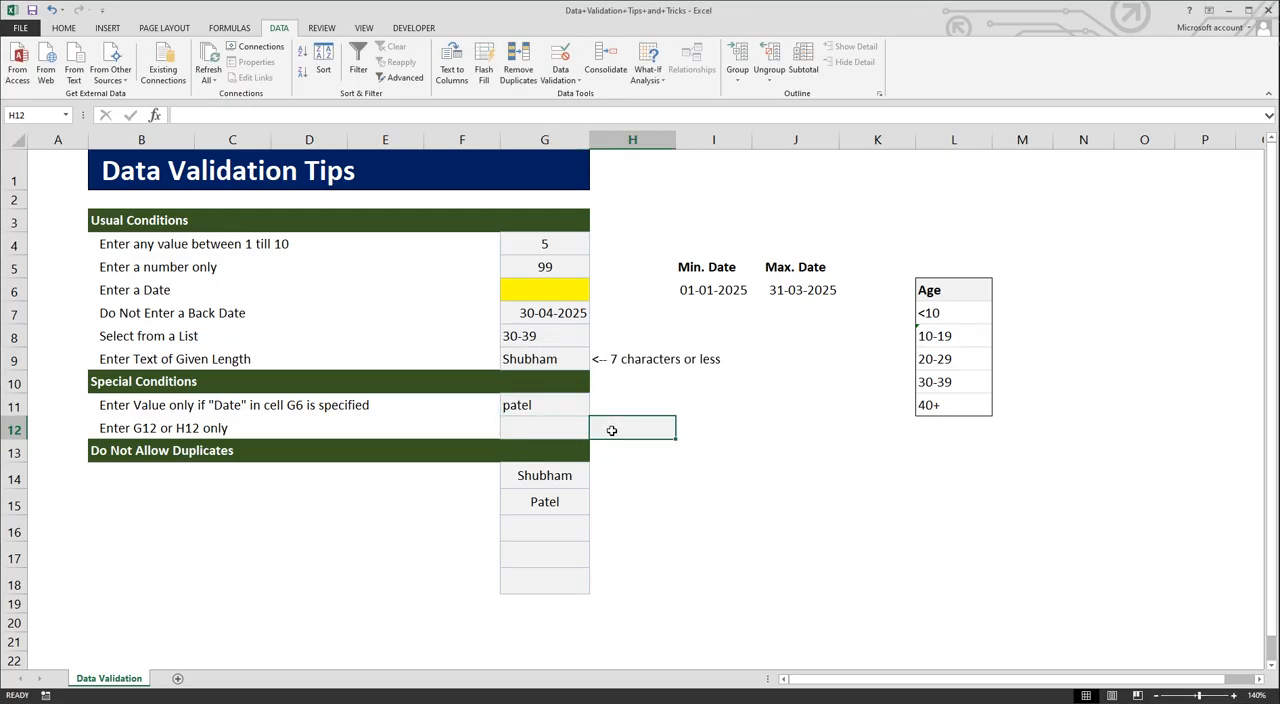
pyautogui.write('excel')
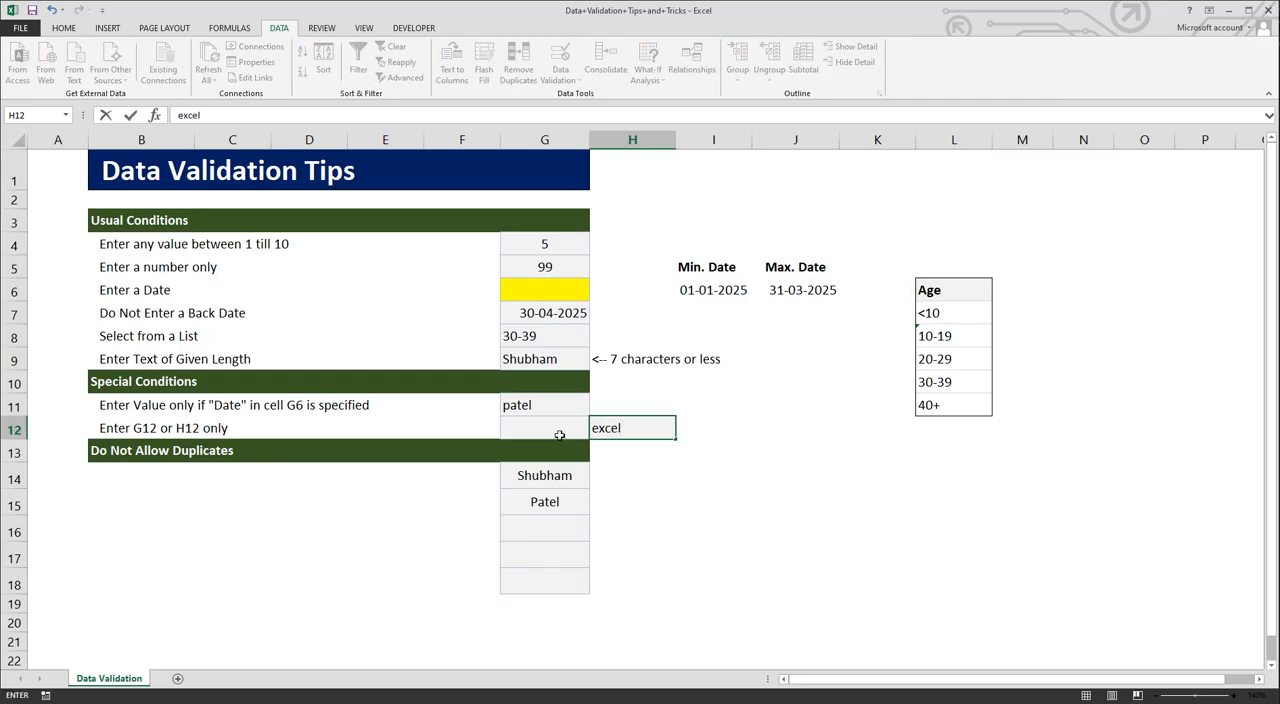
# Step: Try to enter a first name in cell G12 while cell H12 is filled
pyautogui.click(557, 434)
pyautogui.write('shuh')
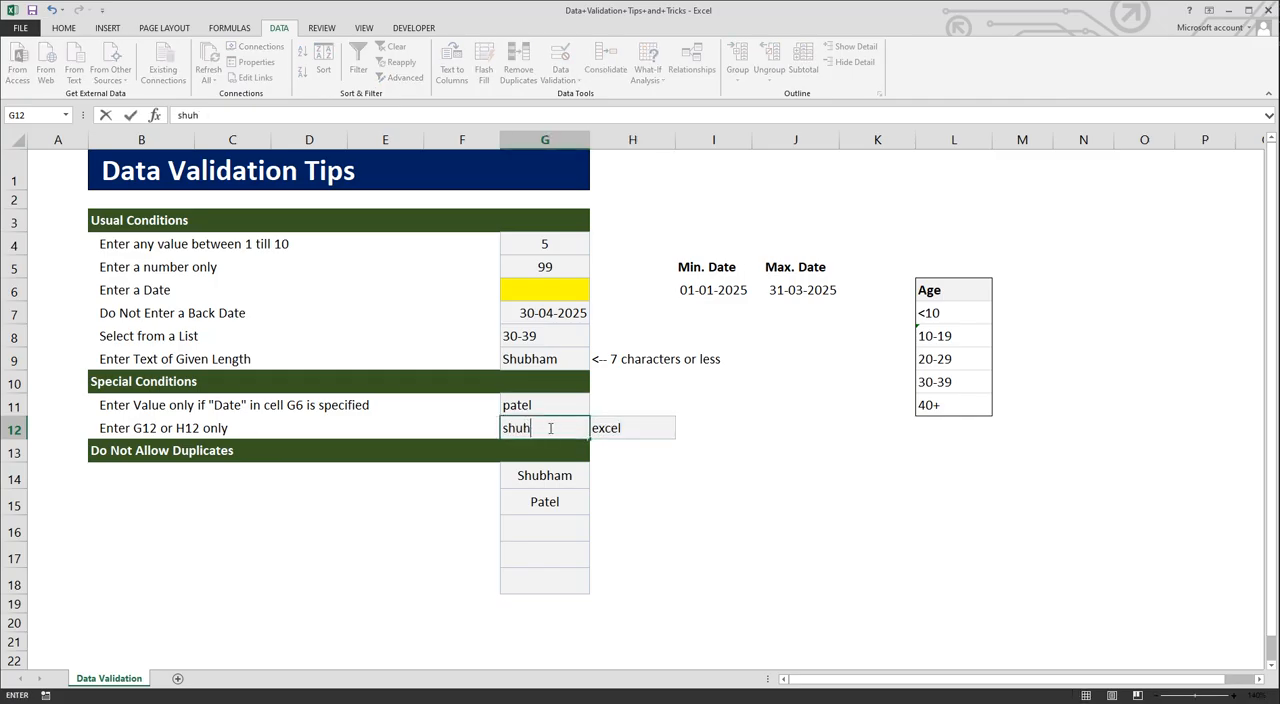
pyautogui.press('BackSpace')
pyautogui.write('bham')
pyautogui.press('Return')
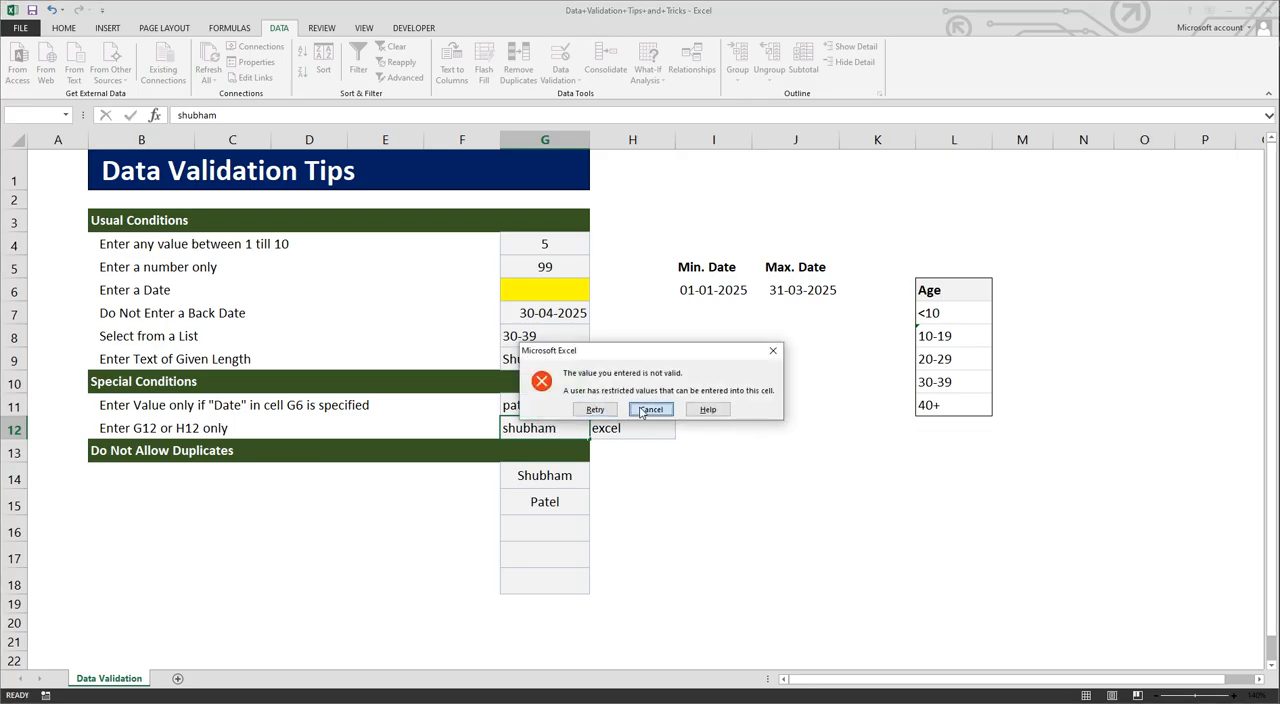
pyautogui.click(651, 411)
pyautogui.click(605, 430)
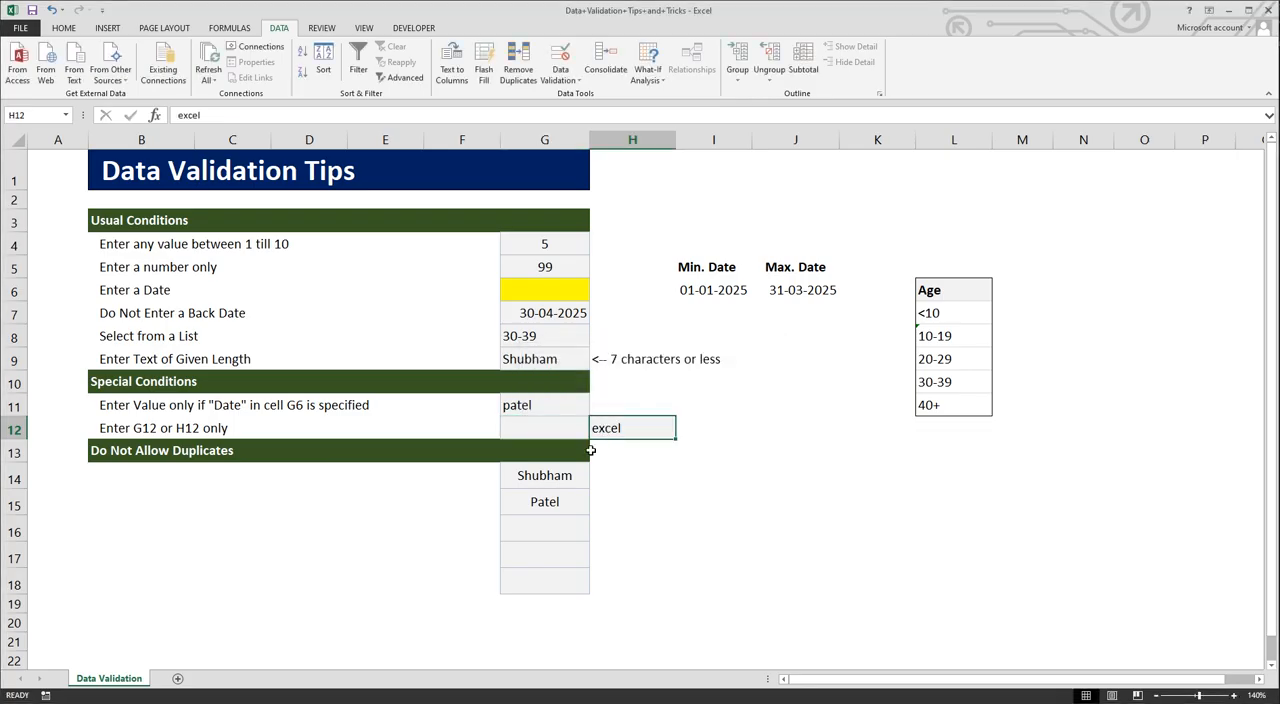
pyautogui.moveTo(564, 476); pyautogui.dragTo(567, 582)
pyautogui.click(551, 501)
pyautogui.click(551, 480)
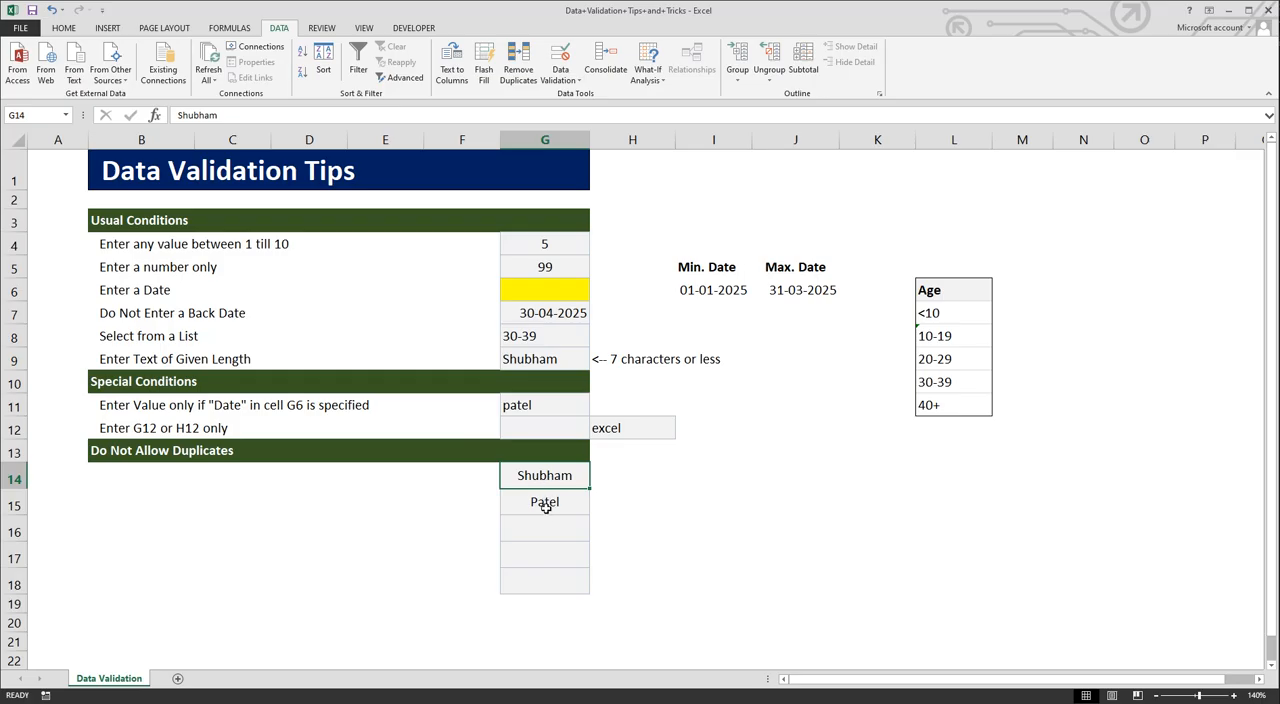
pyautogui.click(551, 540)
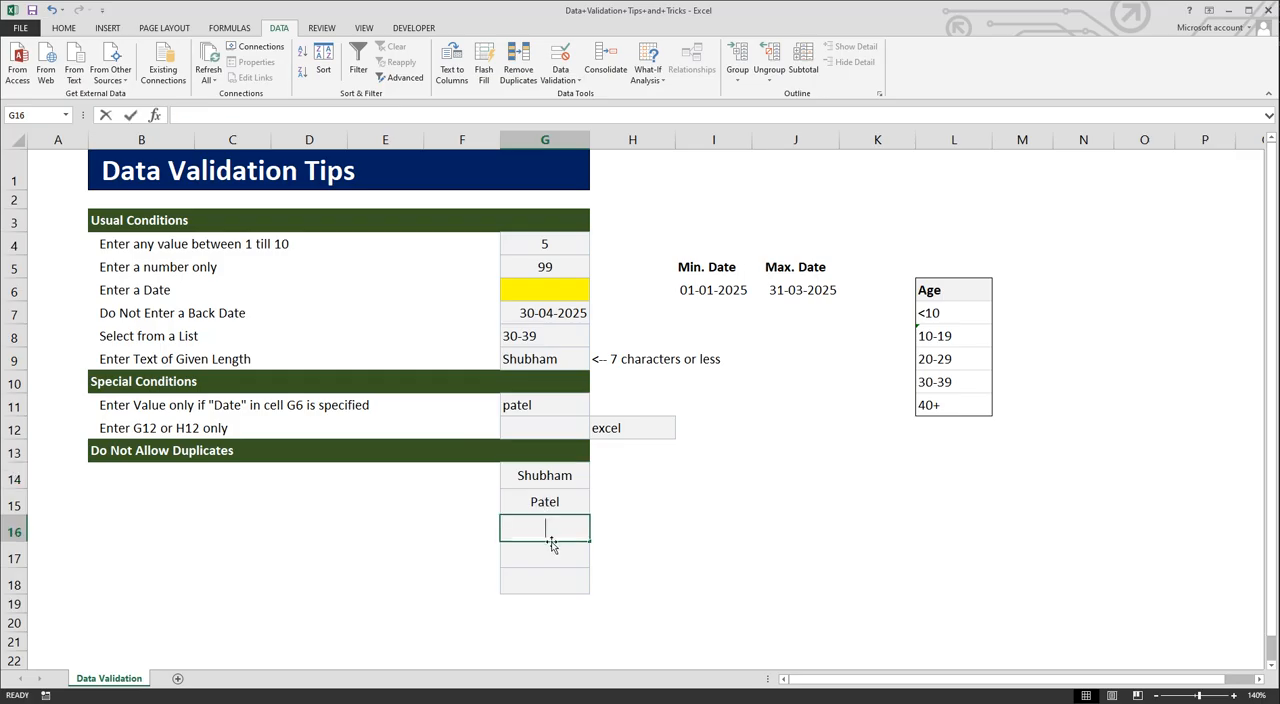
pyautogui.write('shubham')
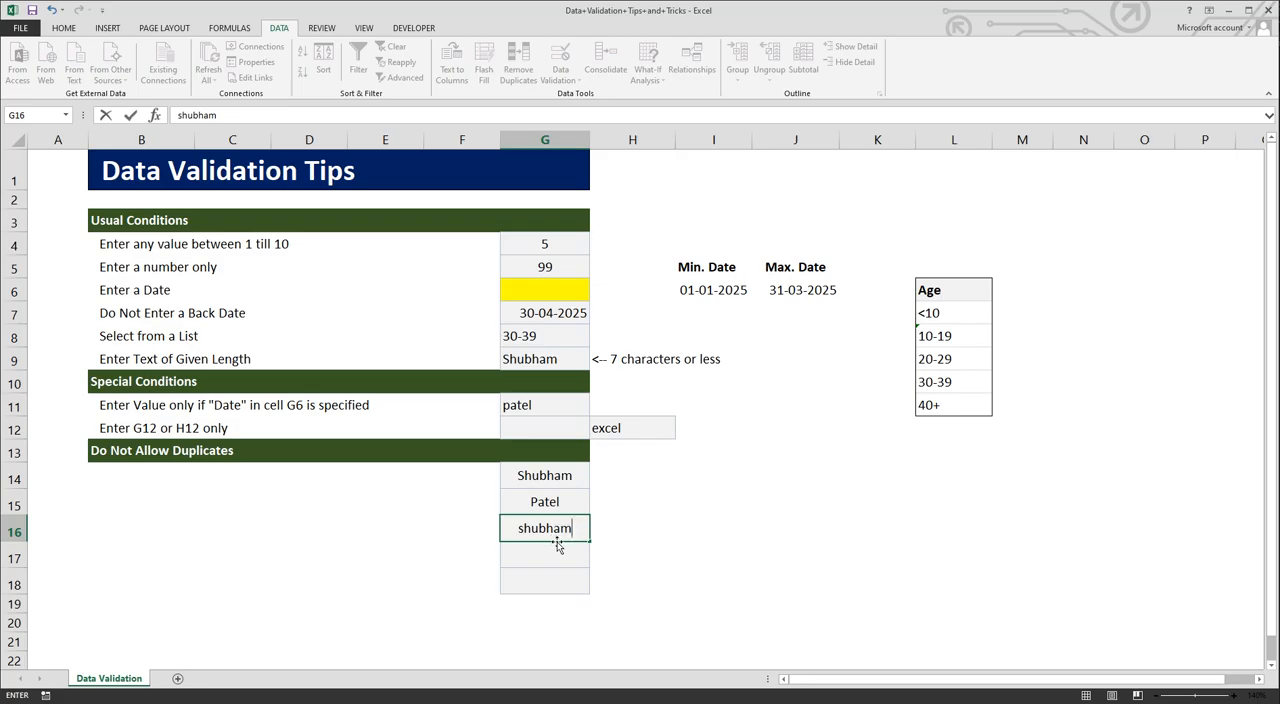
pyautogui.press('BackSpace')
pyautogui.press('BackSpace')
pyautogui.press('BackSpace')
pyautogui.press('BackSpace')
pyautogui.press('BackSpace')
pyautogui.press('BackSpace')
pyautogui.press('BackSpace')
pyautogui.click(622, 504)
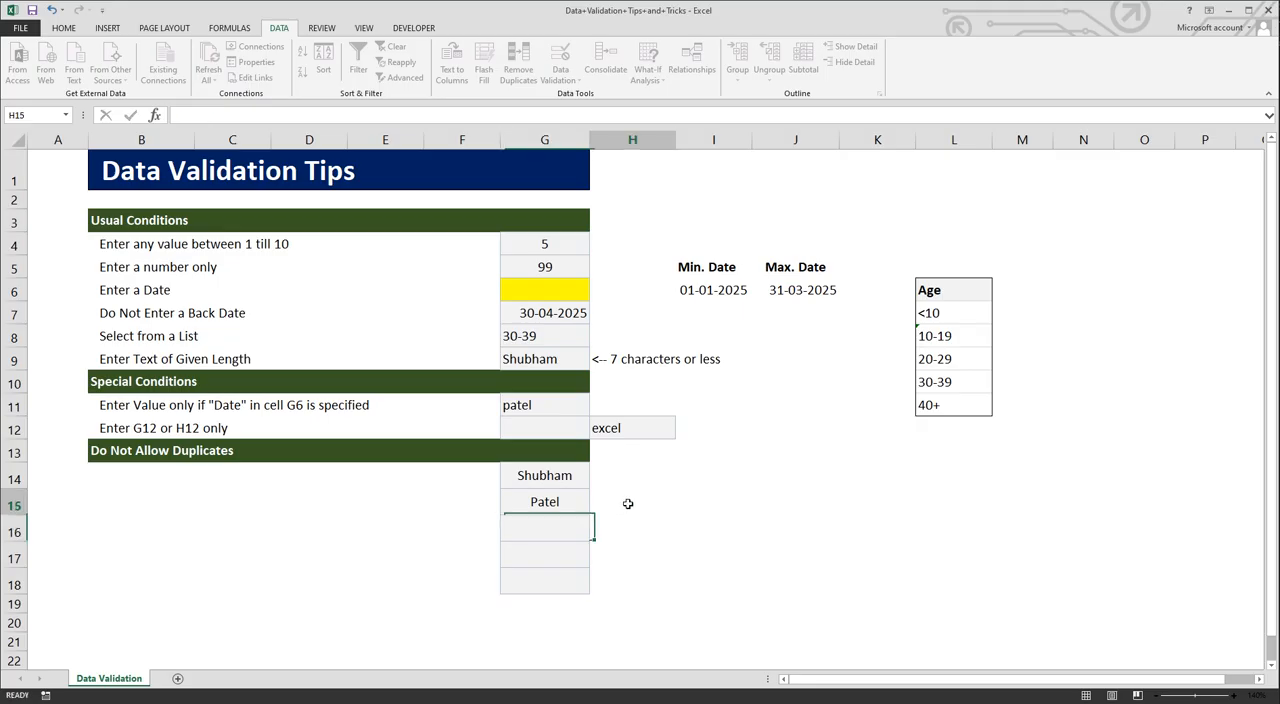
pyautogui.click(566, 522)
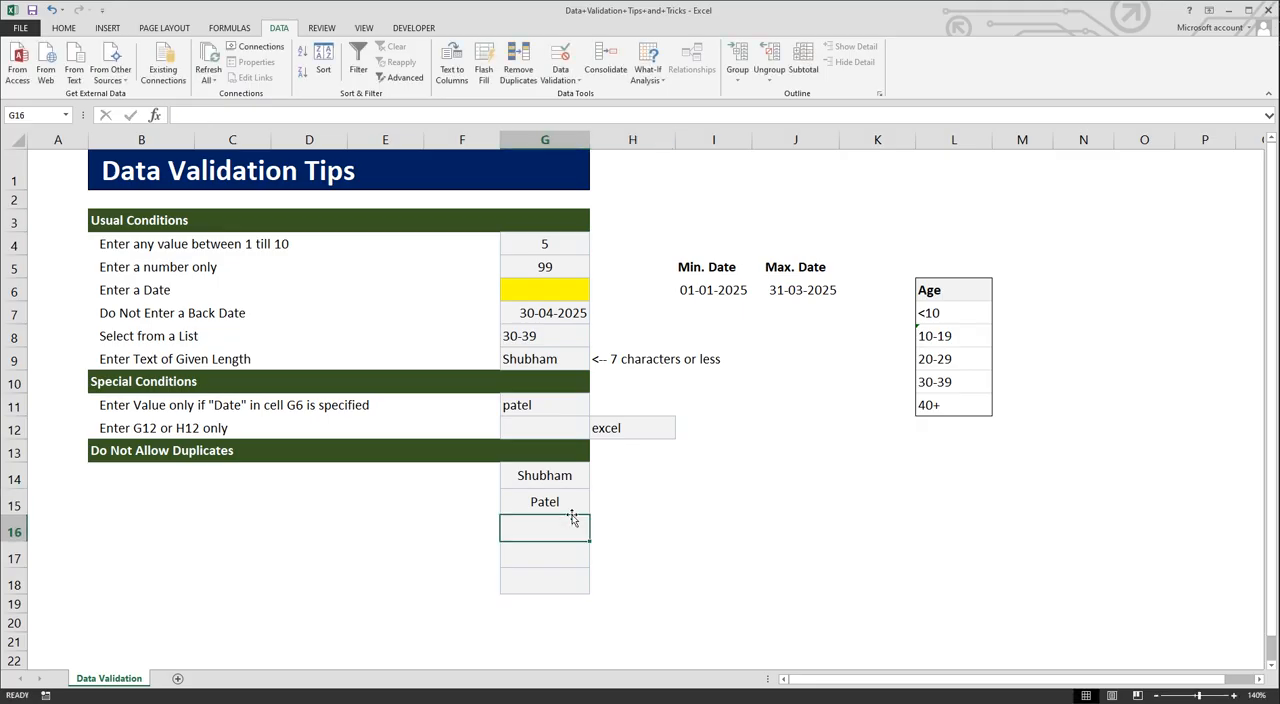
# Step: Examine the Custom validation formula that blocks duplicate entries in cells G14:G18, part by part, without changing it
pyautogui.moveTo(573, 479); pyautogui.dragTo(566, 578)
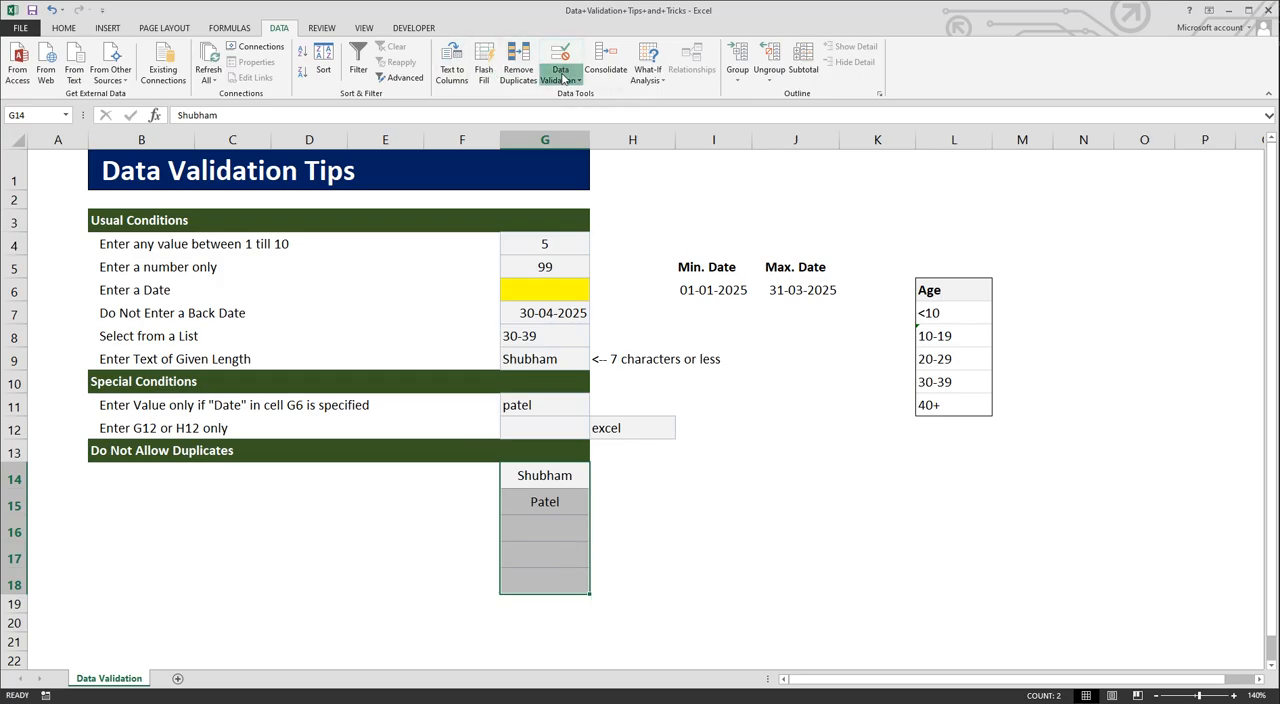
pyautogui.click(564, 79)
pyautogui.click(588, 94)
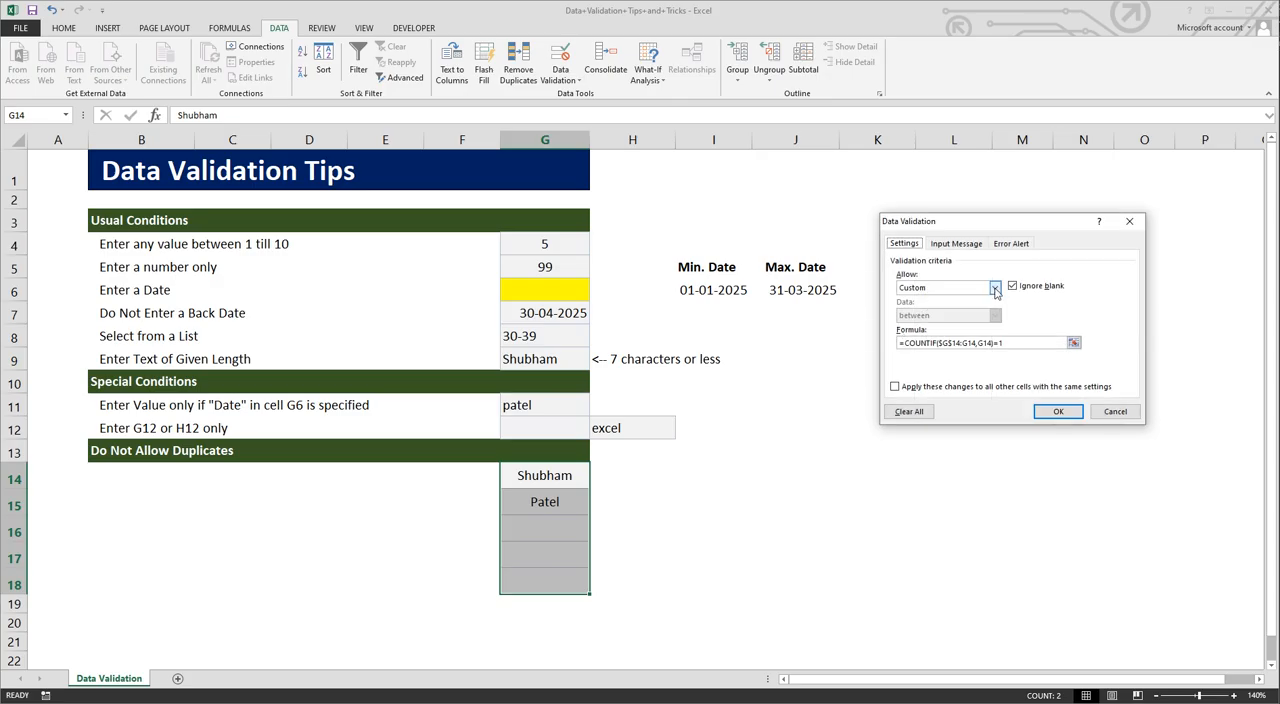
pyautogui.click(995, 288)
pyautogui.click(942, 362)
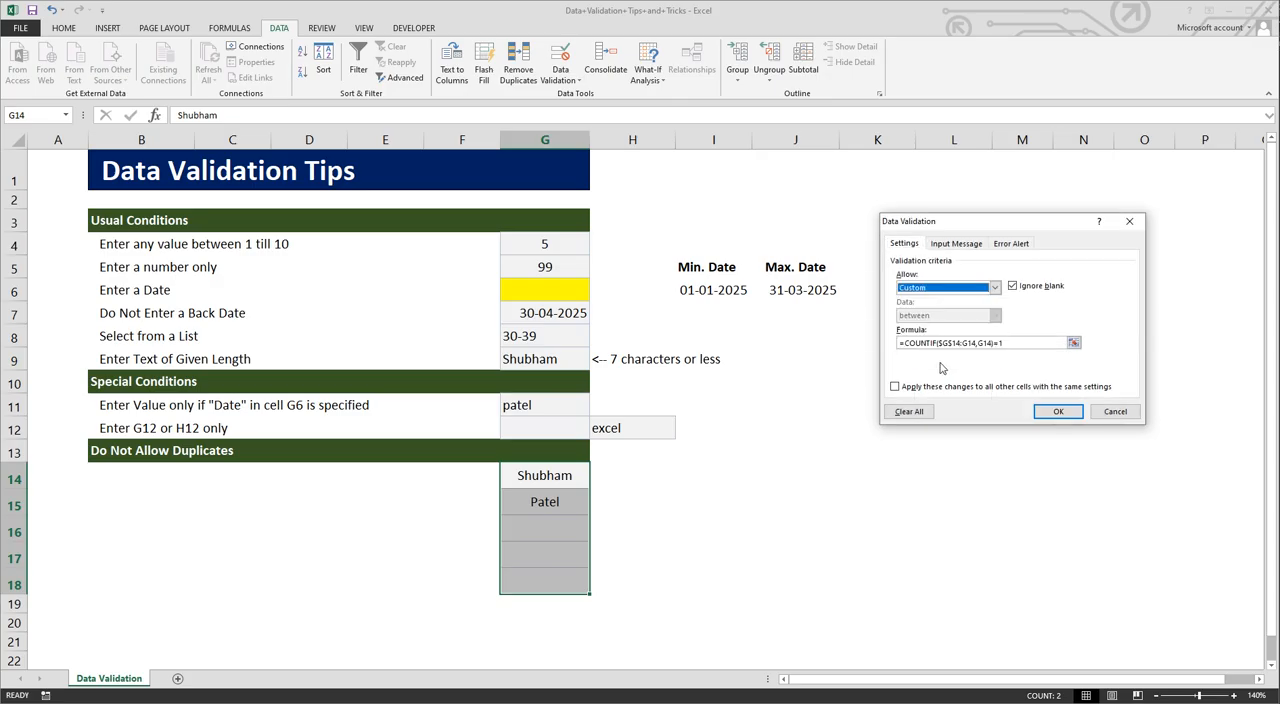
pyautogui.moveTo(1004, 222); pyautogui.dragTo(875, 366)
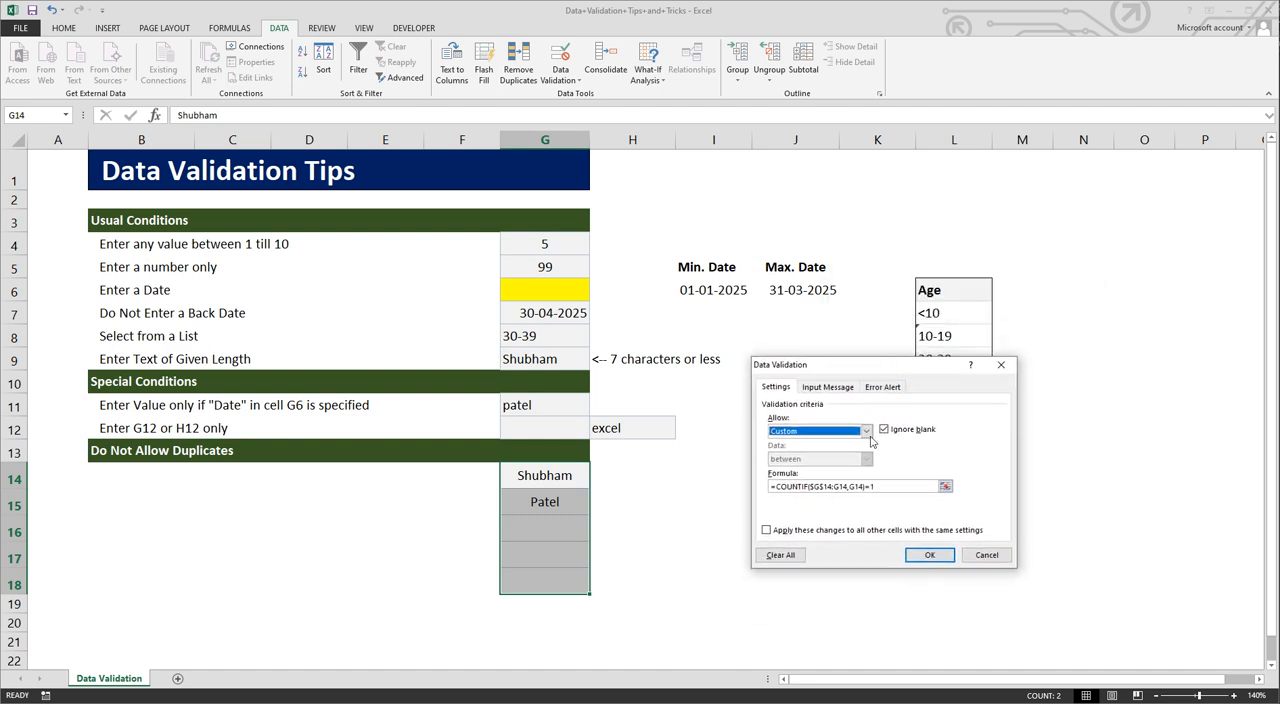
pyautogui.moveTo(773, 486); pyautogui.dragTo(810, 486)
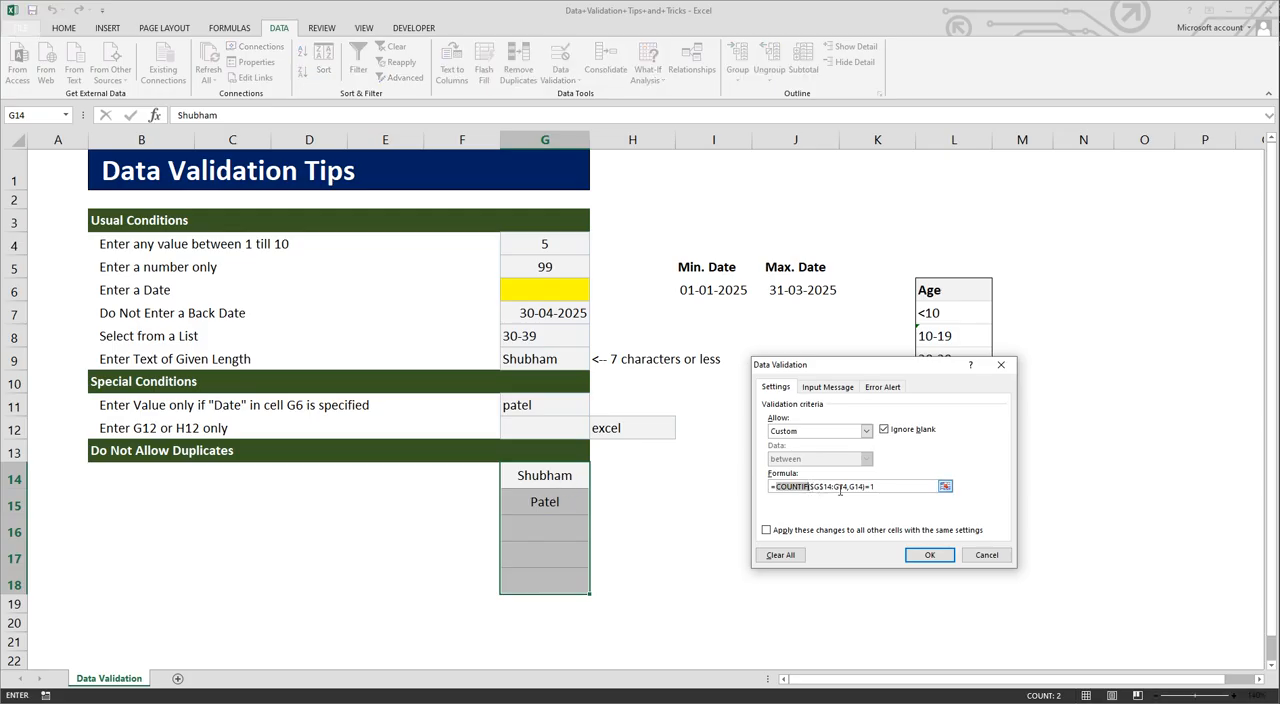
pyautogui.click(820, 487)
pyautogui.moveTo(809, 487); pyautogui.dragTo(831, 490)
pyautogui.moveTo(836, 486); pyautogui.dragTo(848, 487)
pyautogui.click(849, 487)
pyautogui.moveTo(849, 487); pyautogui.dragTo(865, 487)
pyautogui.click(872, 487)
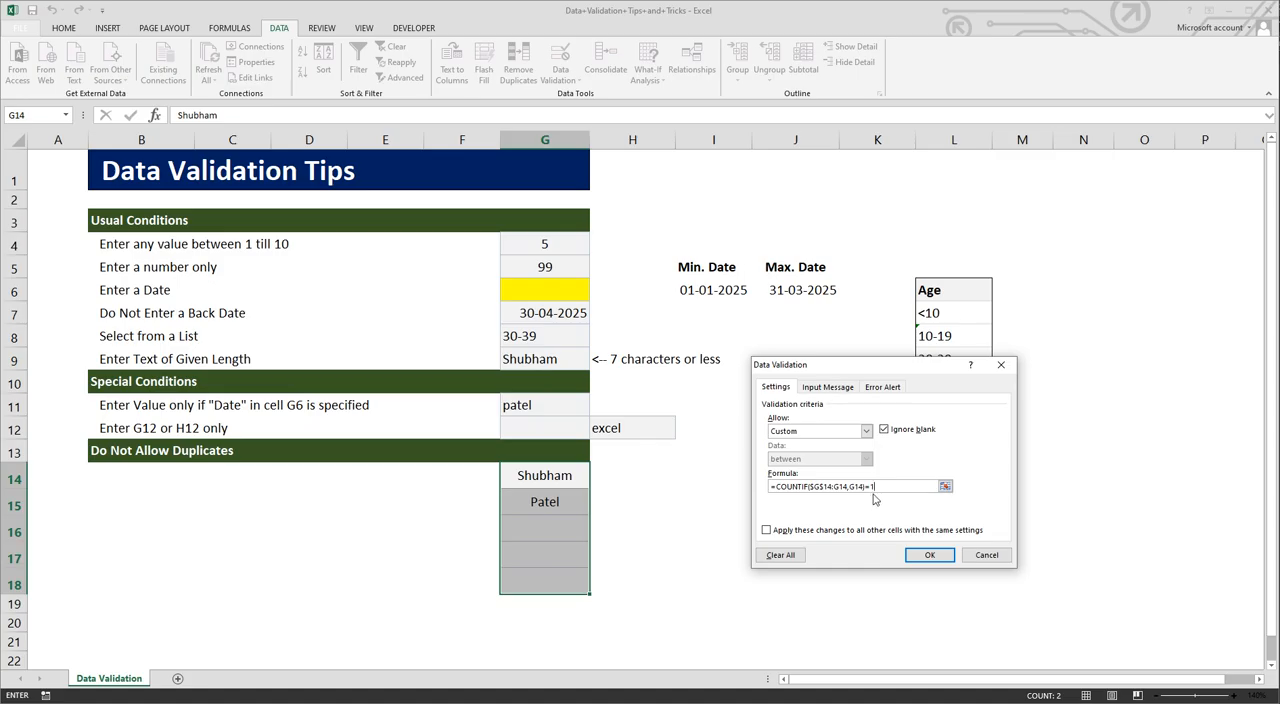
pyautogui.click(964, 556)
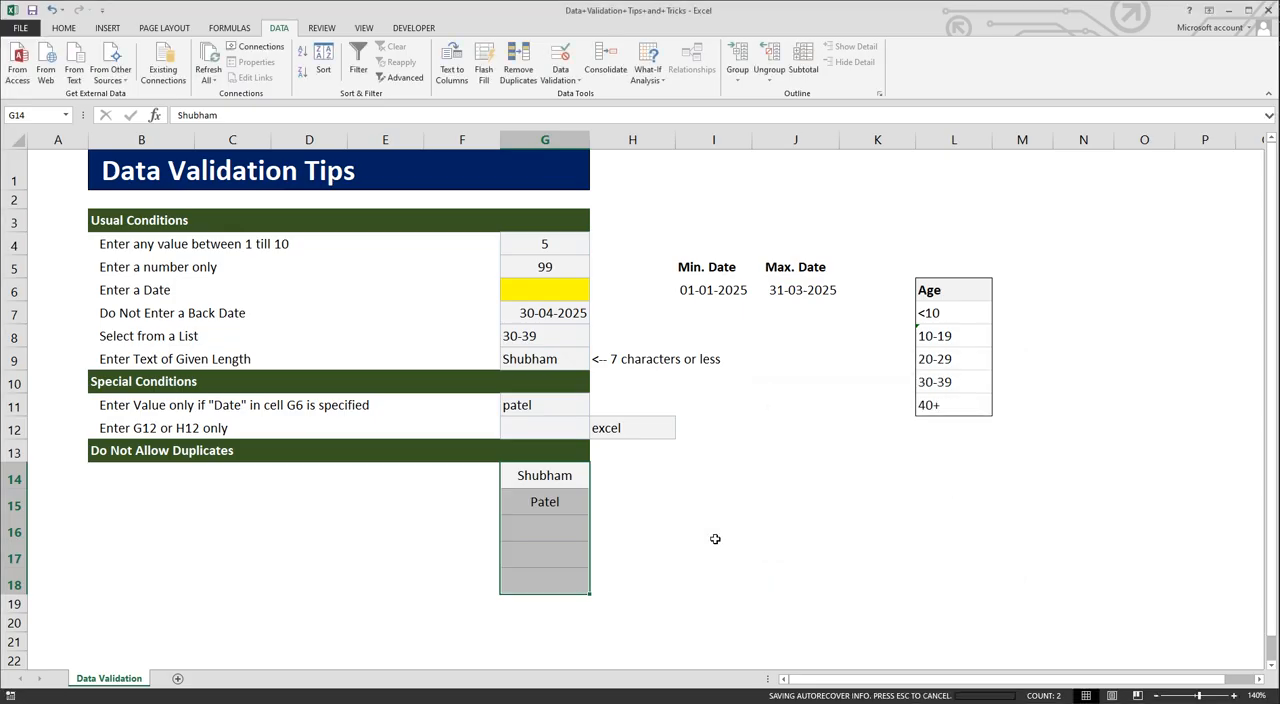
pyautogui.click(559, 535)
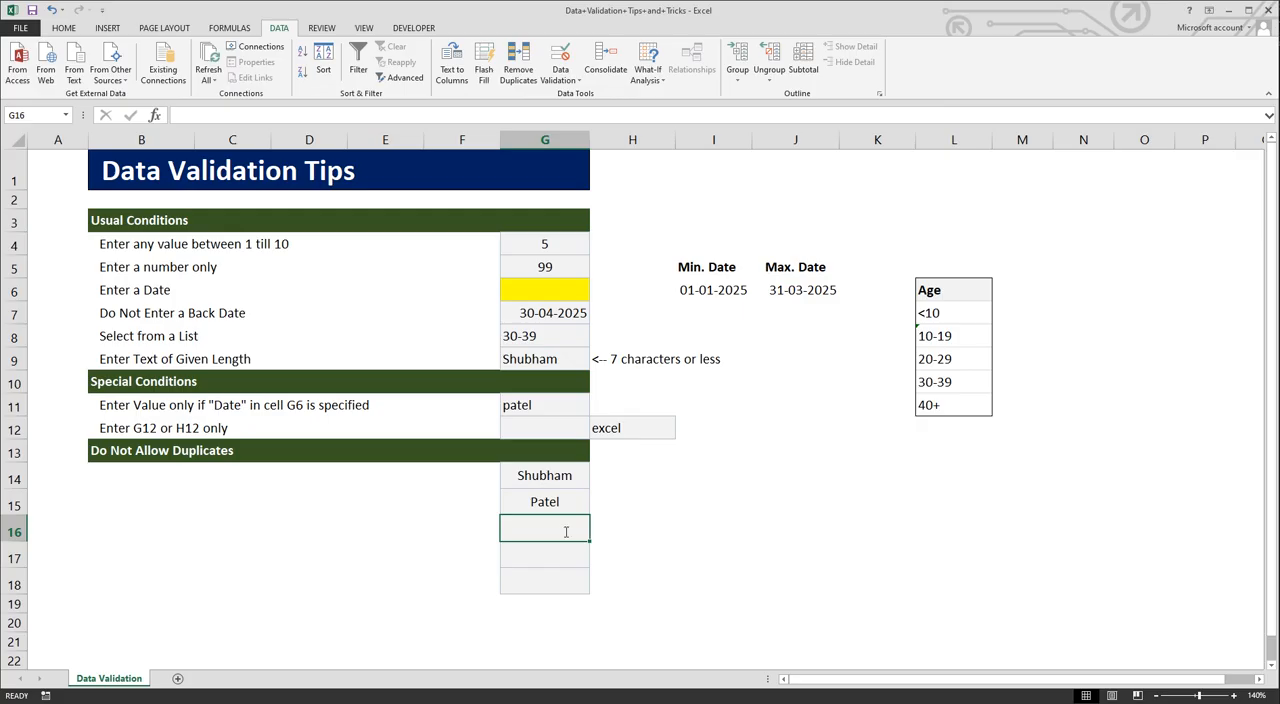
# Step: Enter two further, different first names in cells G16 and G17 of the Do Not Allow Duplicates section
pyautogui.write('Piyush')
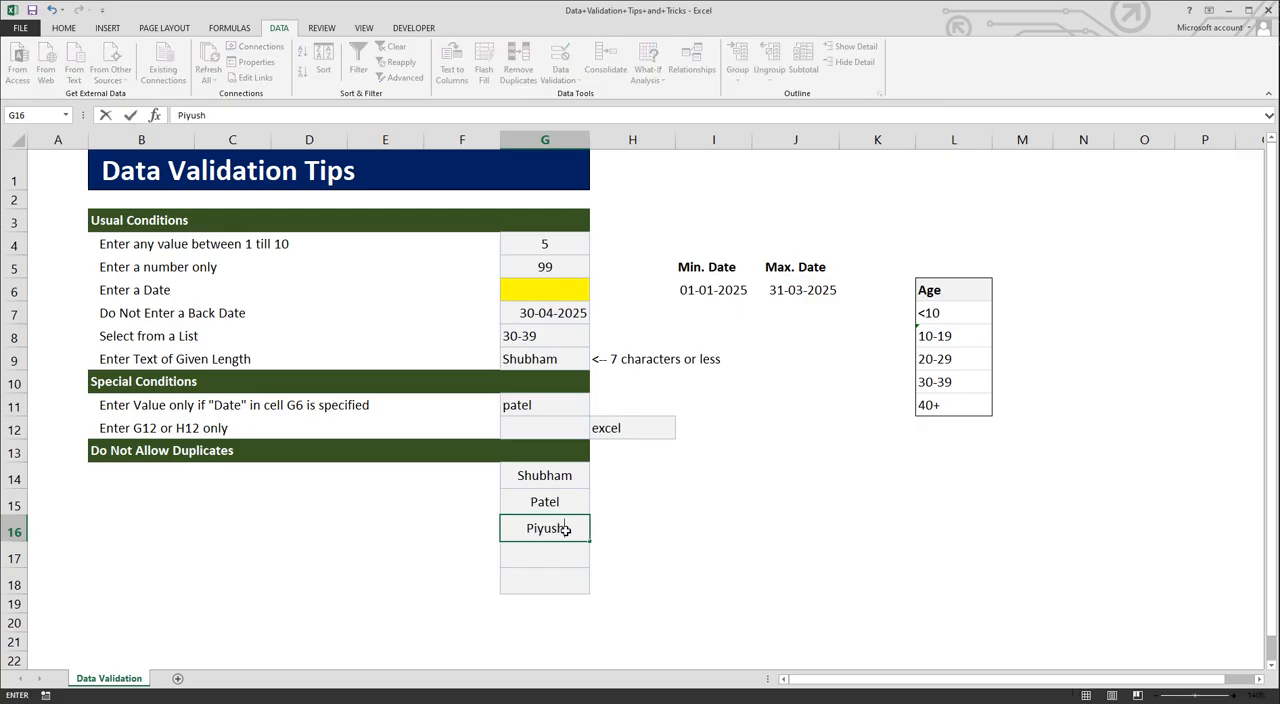
pyautogui.press('Return')
pyautogui.write('Yogesh')
pyautogui.press('Return')
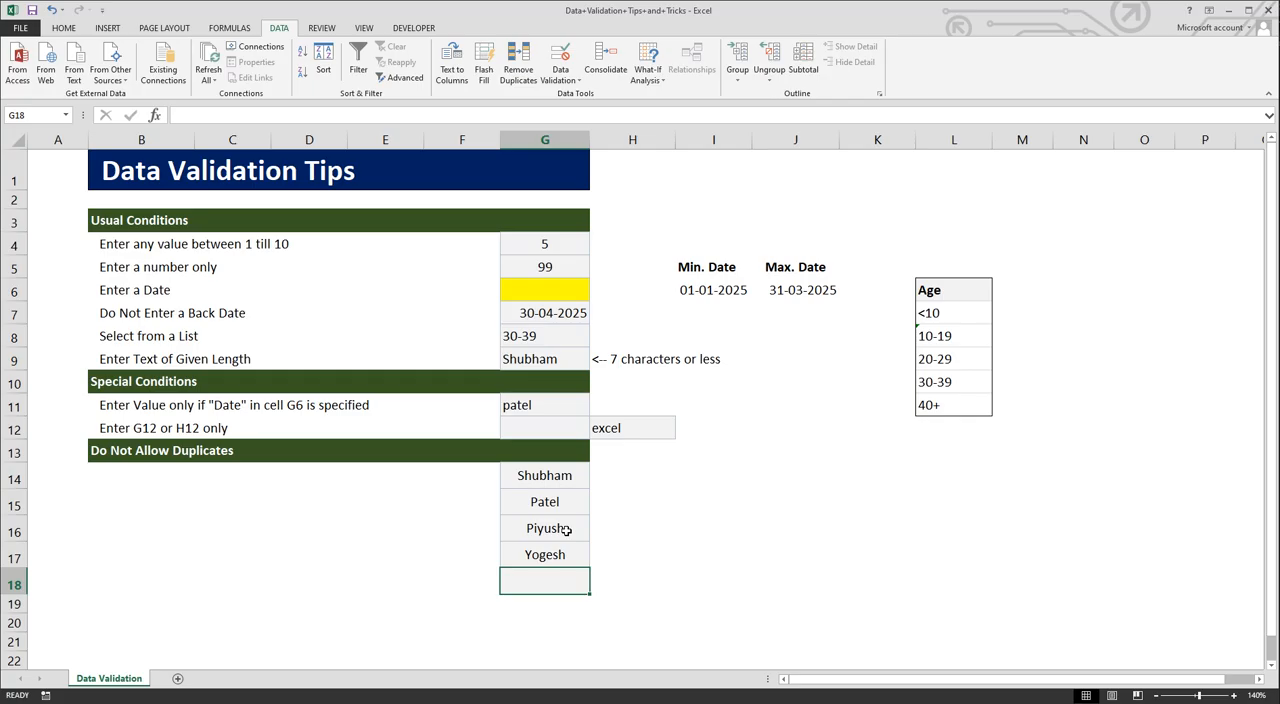
# Step: Try to enter the same first name as cell G14 in cell G18, correcting the misspelled entry, and clear G18
pyautogui.write('SShubham')
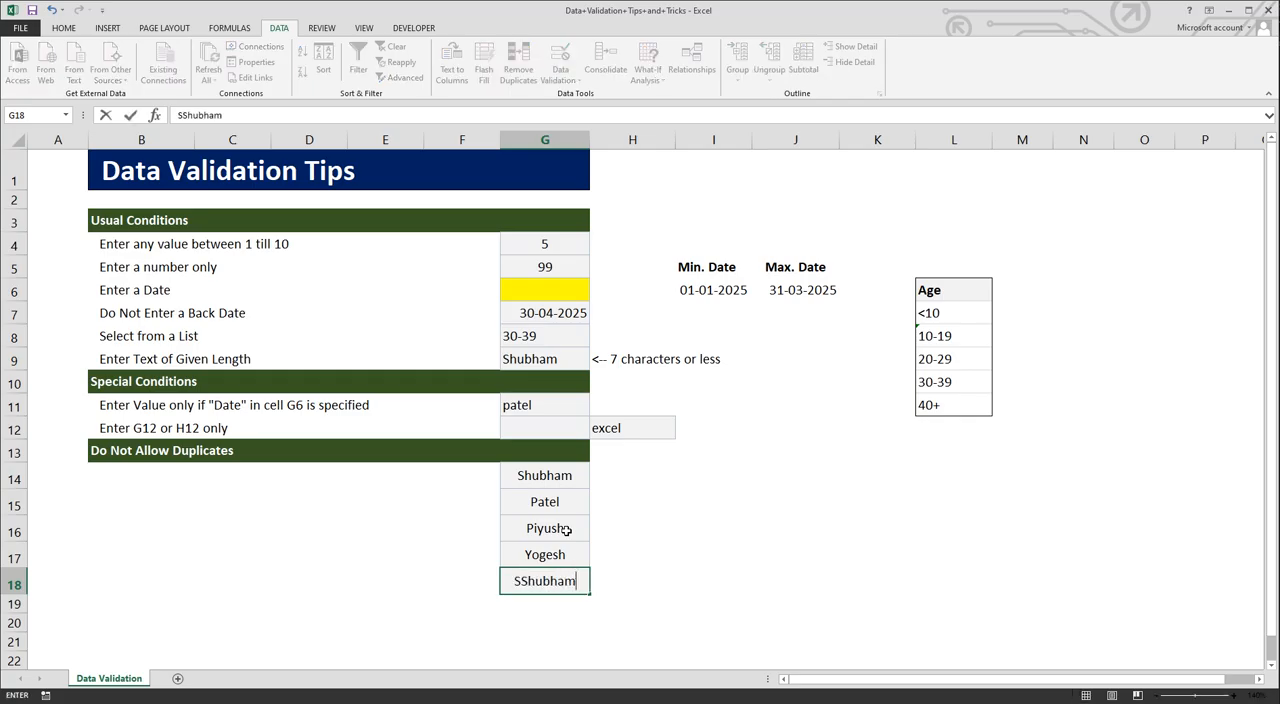
pyautogui.press('Return')
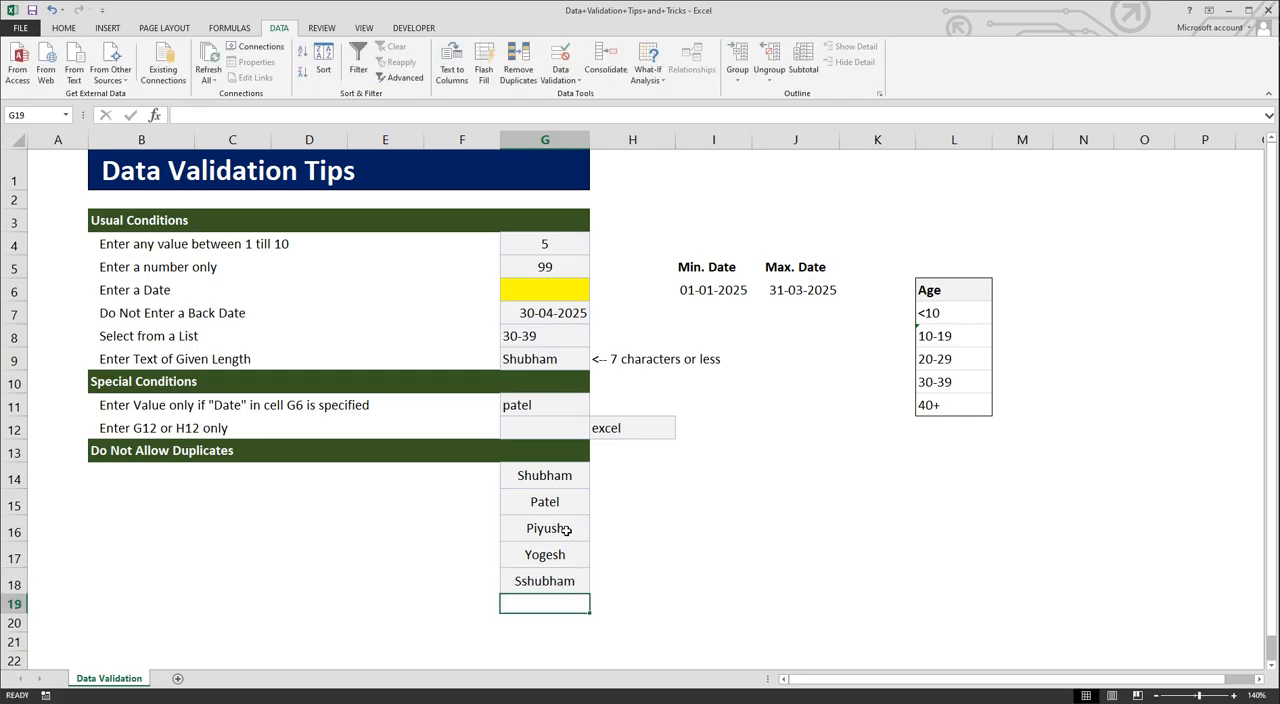
pyautogui.doubleClick(528, 590)
pyautogui.press('BackSpace')
pyautogui.press('Return')
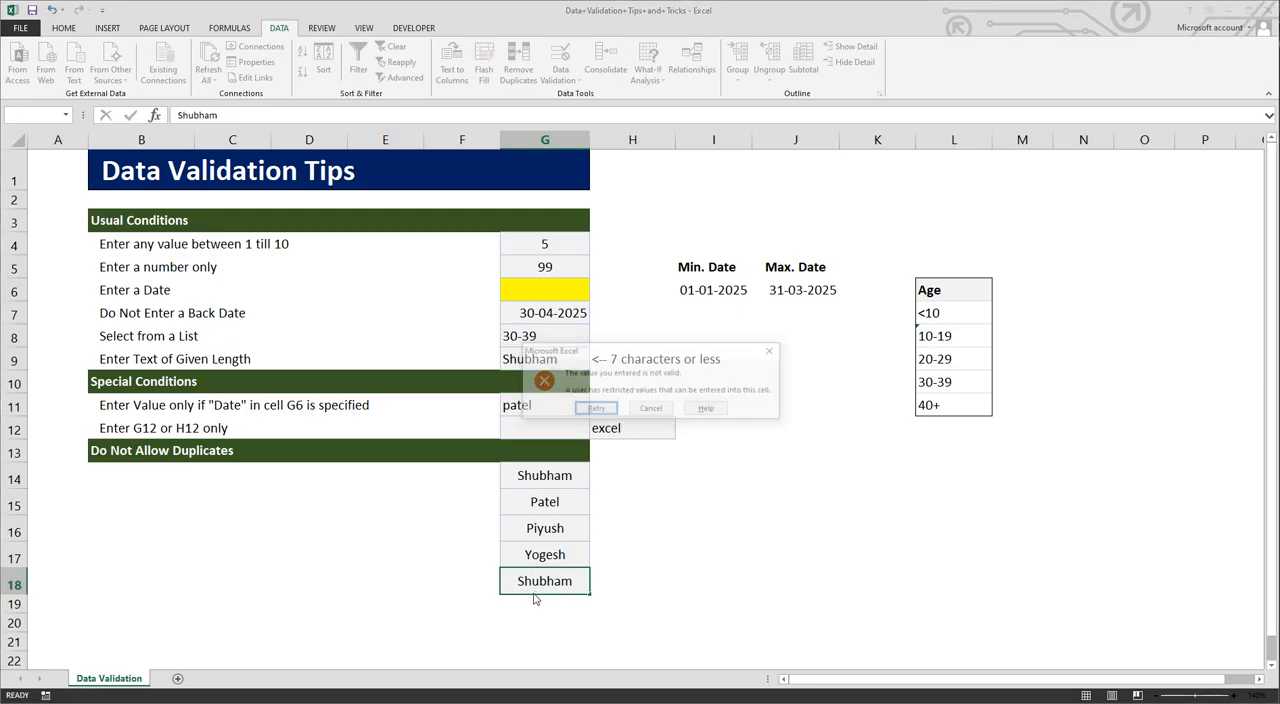
pyautogui.click(659, 411)
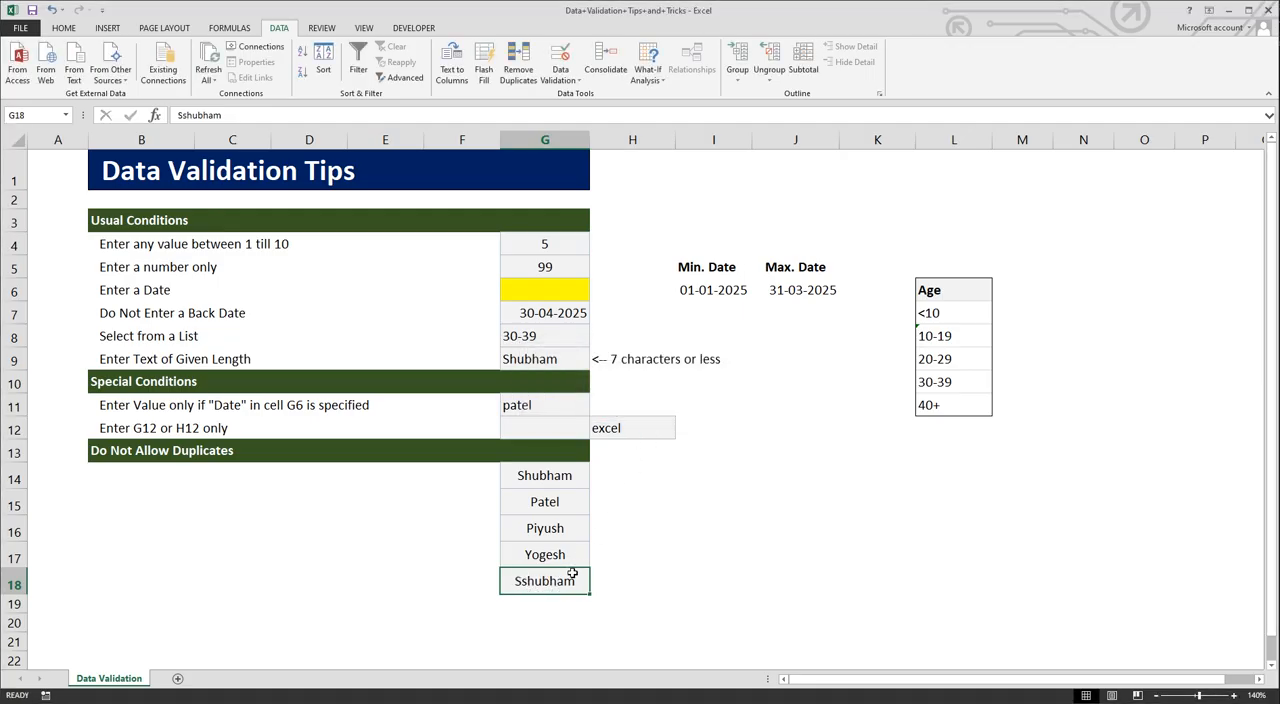
pyautogui.press('Delete')
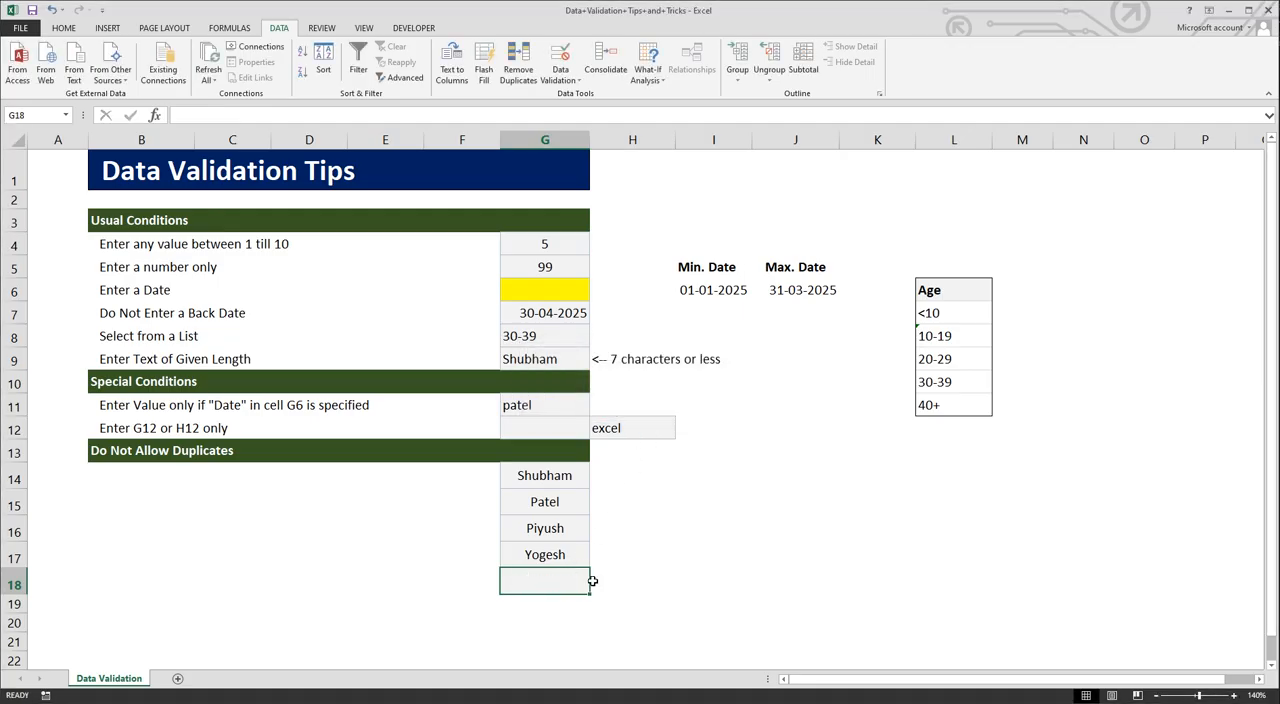
pyautogui.click(648, 550)
pyautogui.click(707, 538)
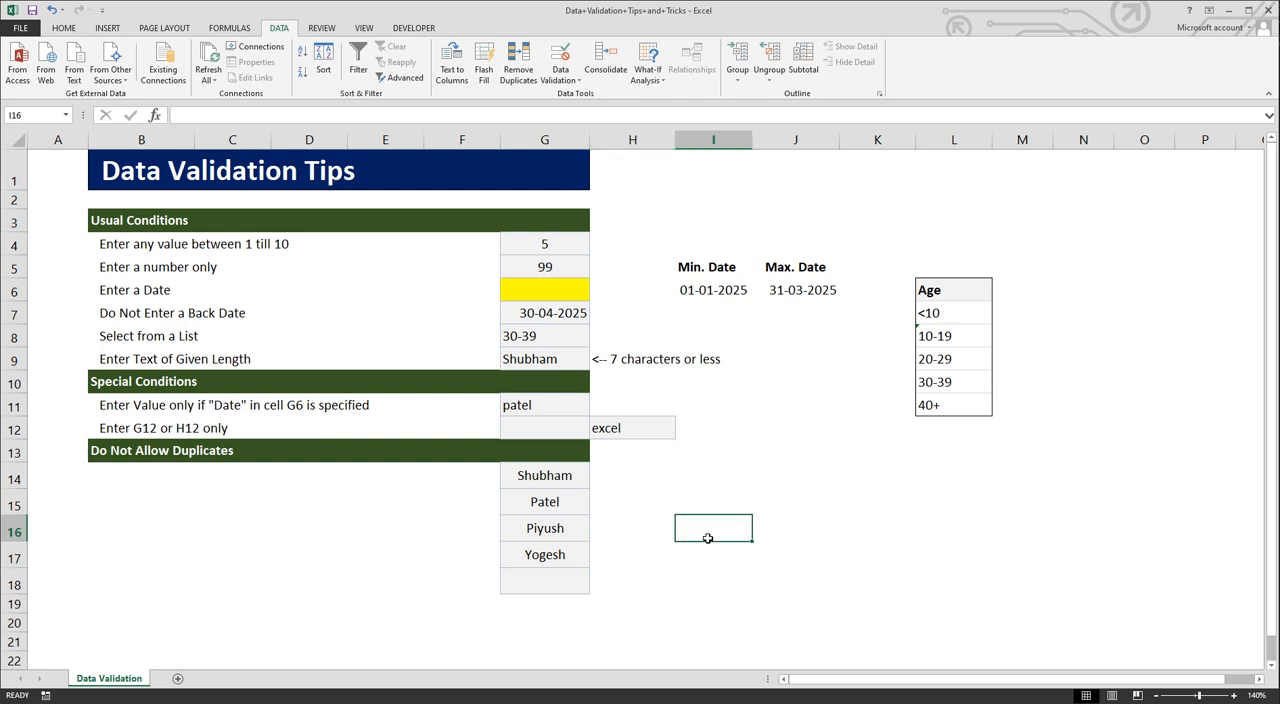